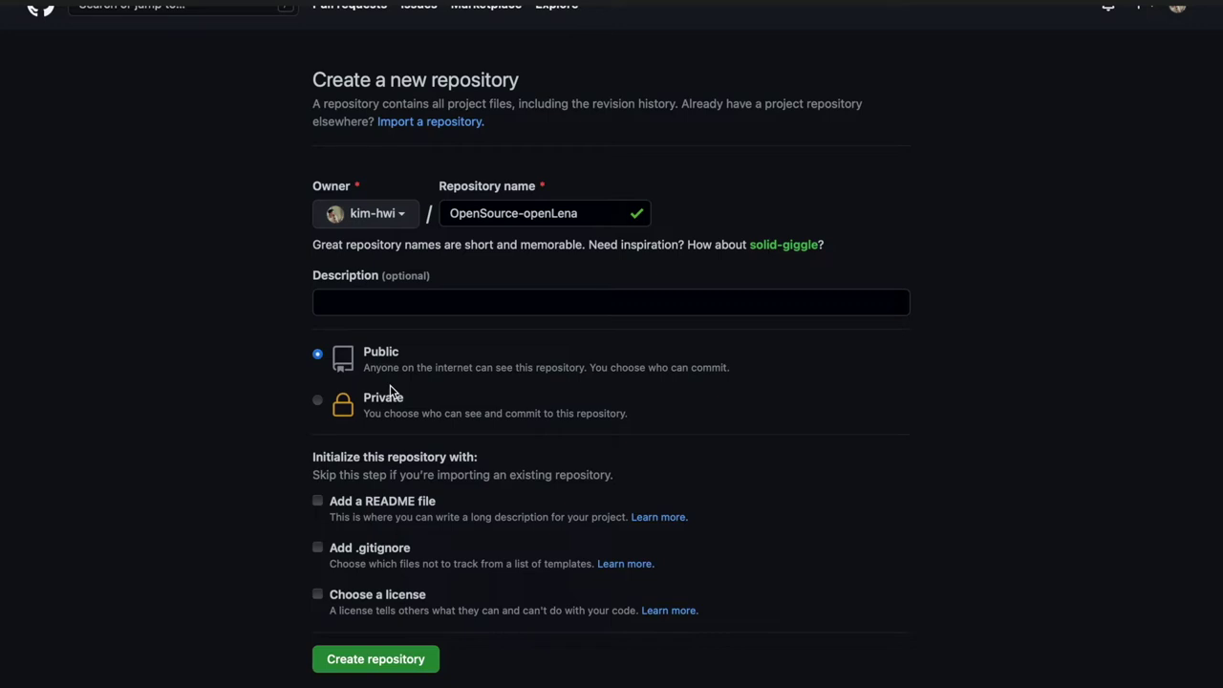
# Step: Create the public repository OpenSource-openLena and look over its quick setup instructions
pyautogui.click(389, 671)
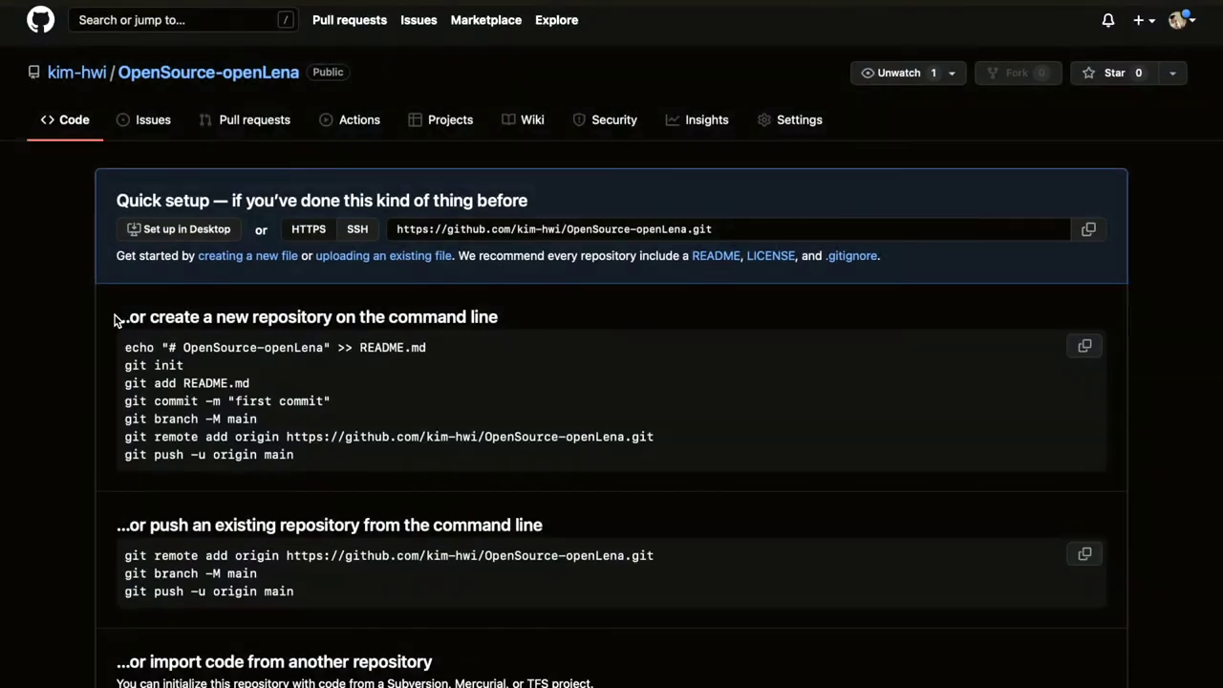
pyautogui.scroll(-2, 117, 396)
pyautogui.scroll(1, 116, 396)
# Step: Switch to the terminal and list all contents of the Opensorce folder in long format, including hidden files
pyautogui.press('super+space')
pyautogui.write('x터미널')
pyautogui.press('Return')
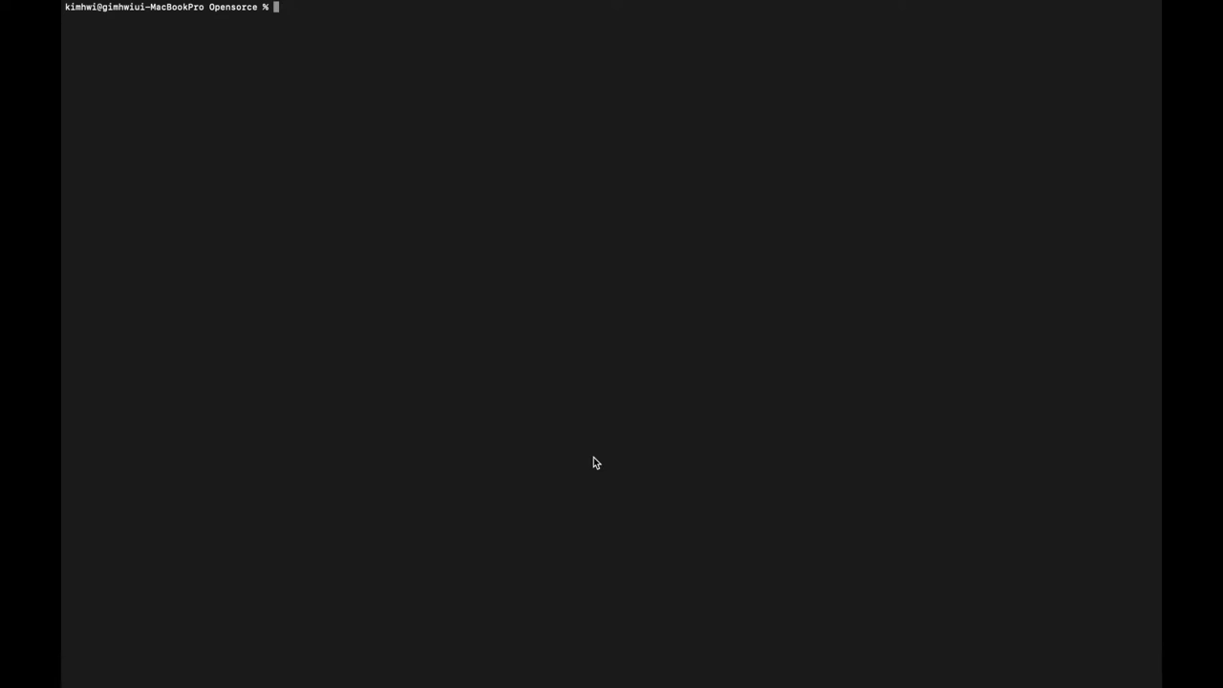
pyautogui.write('ls-al')
pyautogui.press('Return')
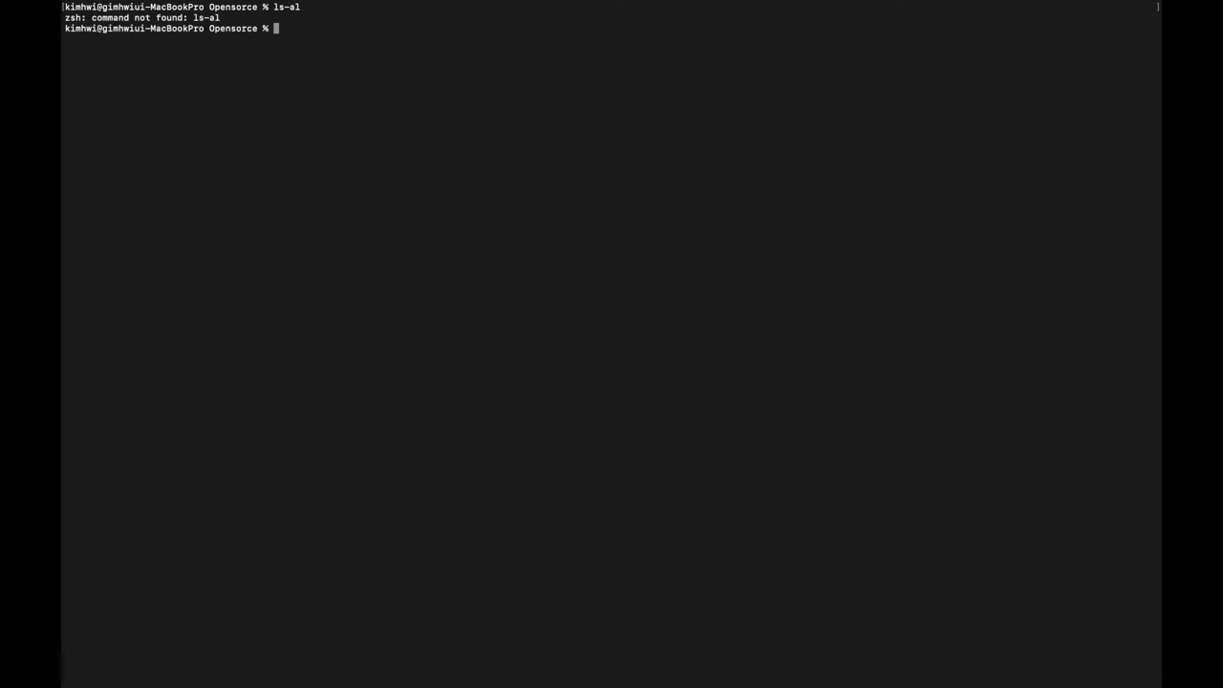
pyautogui.write('ls -al')
pyautogui.press('Return')
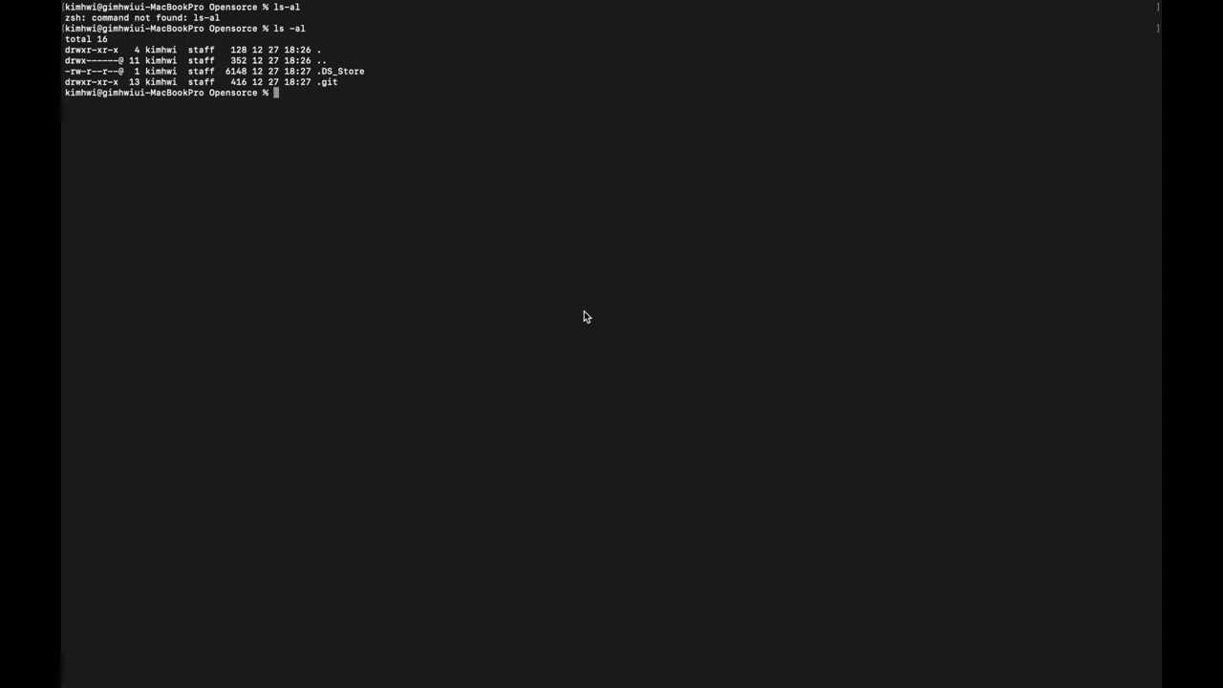
# Step: Check the repository page on GitHub and create an empty file test.txt in the Opensorce folder from the terminal
pyautogui.hotkey('ctrl', 'Right')
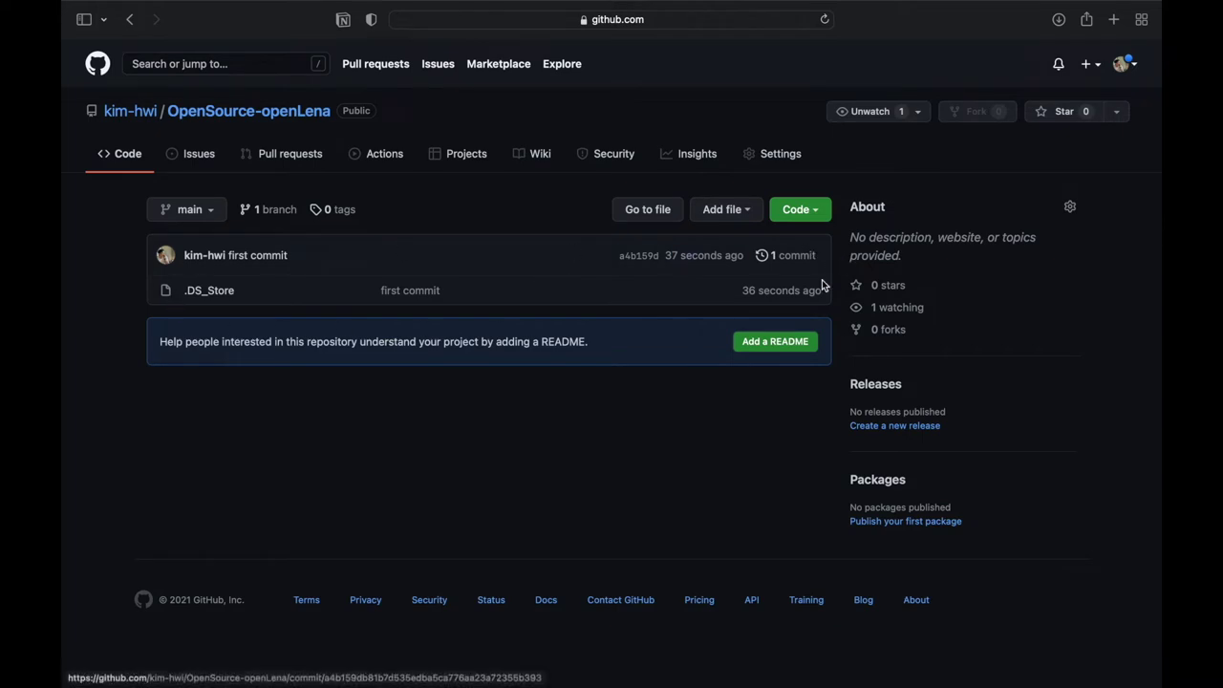
pyautogui.press('super+Tab')
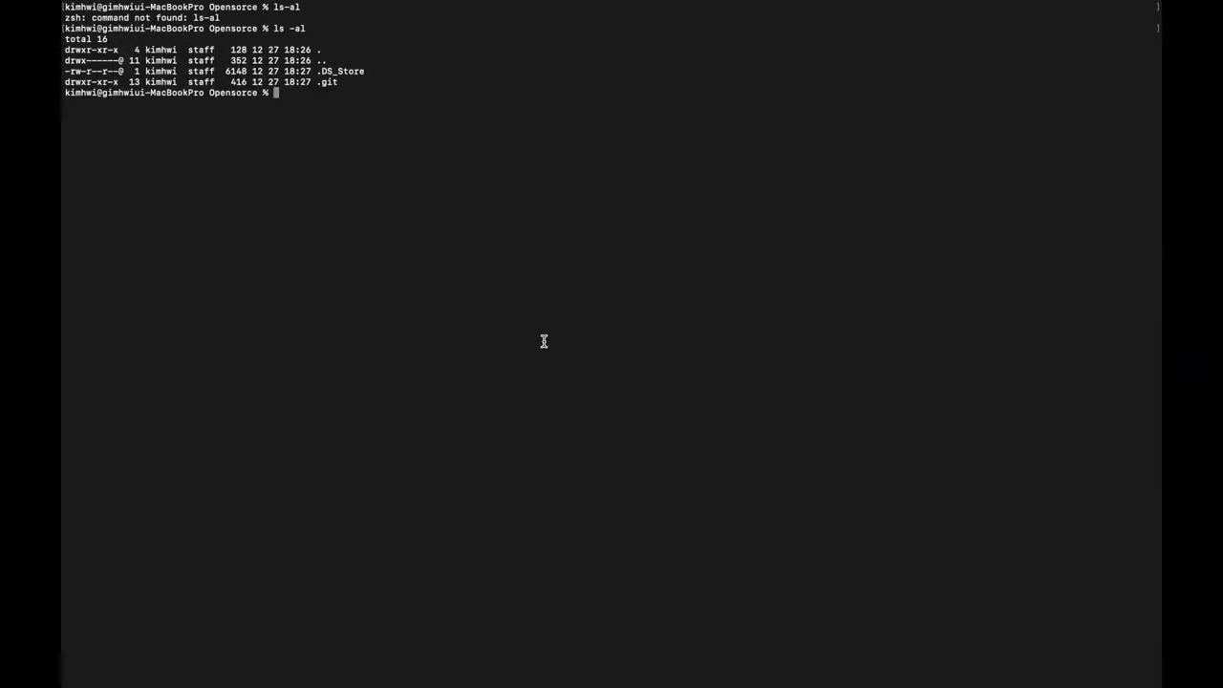
pyautogui.write('touch test.txt')
pyautogui.press('Return')
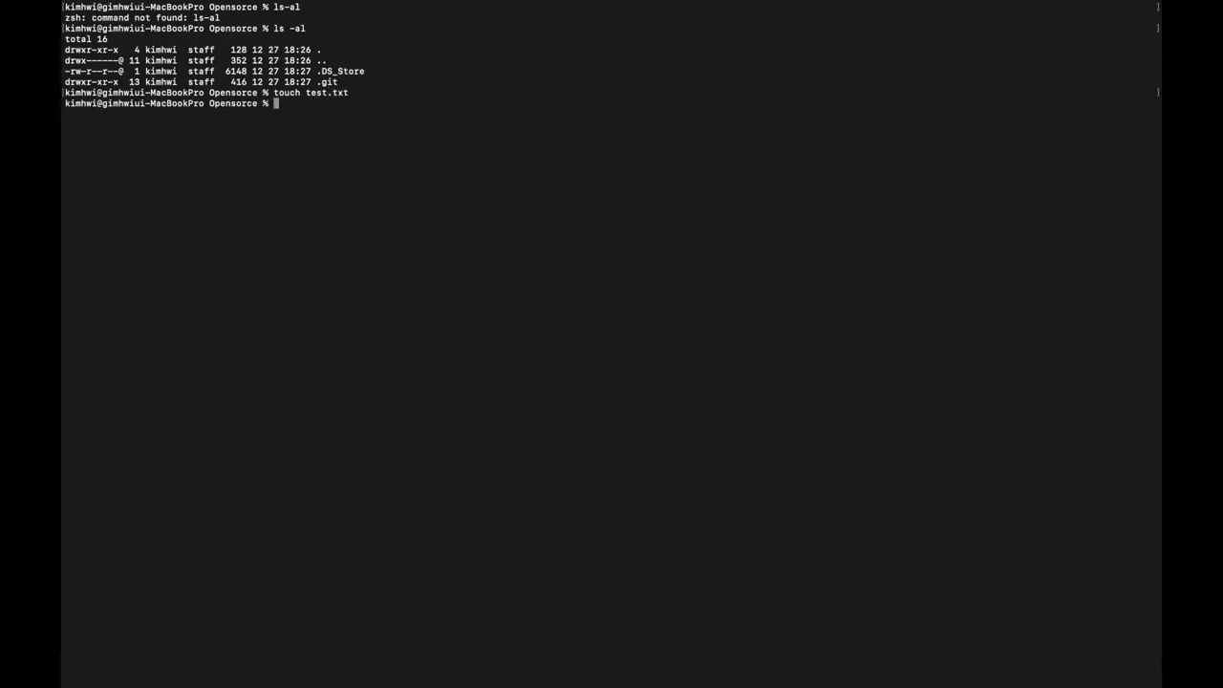
# Step: Stage all changes in the Opensorce folder and commit them with the message "test"
pyautogui.write('git add .')
pyautogui.press('Return')
pyautogui.write('git comm')
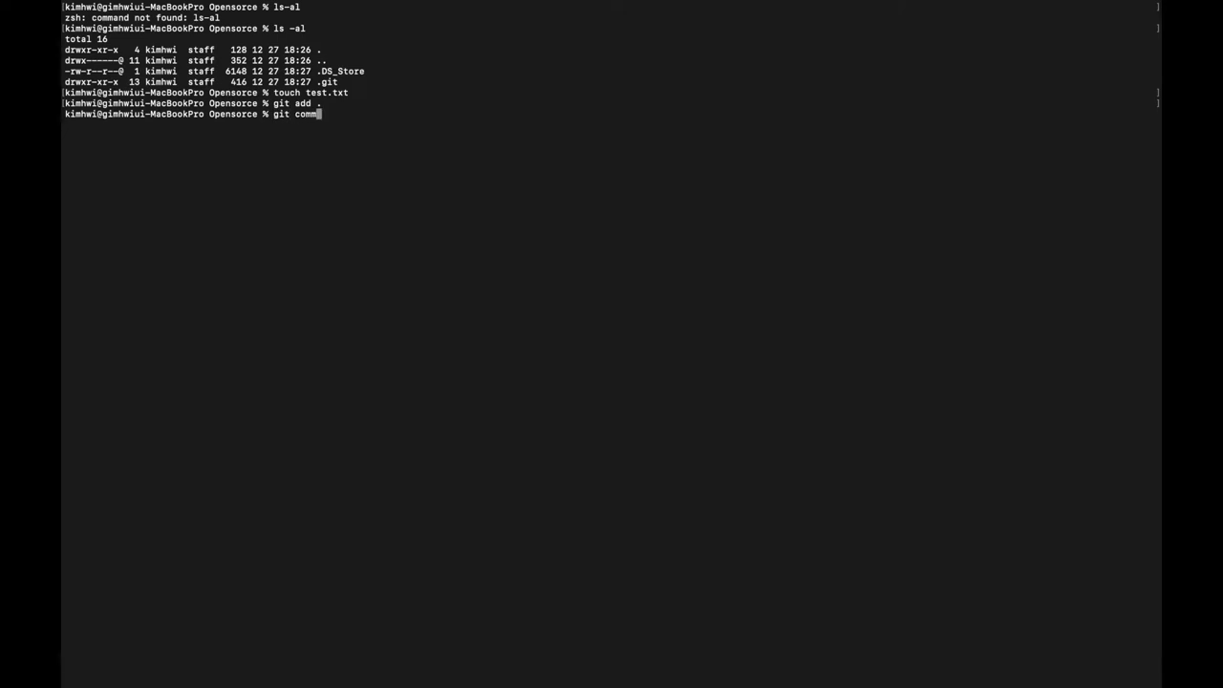
pyautogui.write('it -m"test"')
pyautogui.press('Return')
# Step: Push the main branch to origin, entering the GitHub username and the account password
pyautogui.write('git p')
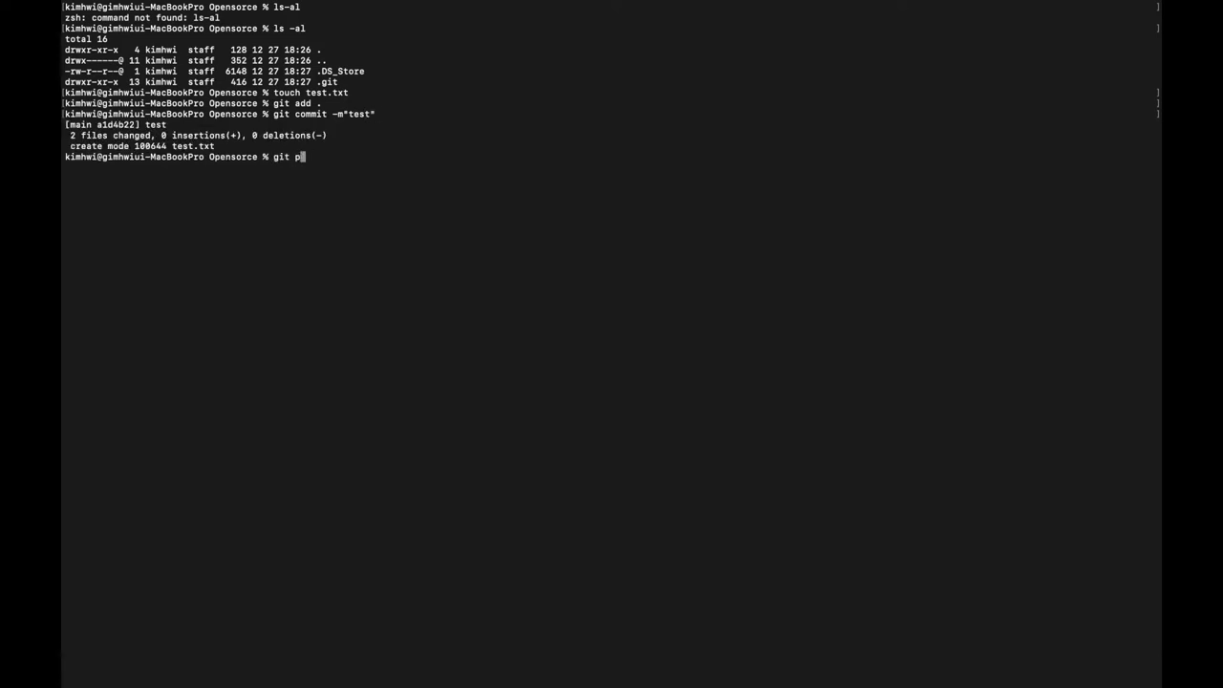
pyautogui.write('ush origin main')
pyautogui.press('Return')
pyautogui.write('whi951')
pyautogui.press('Return')
pyautogui.press('Return')
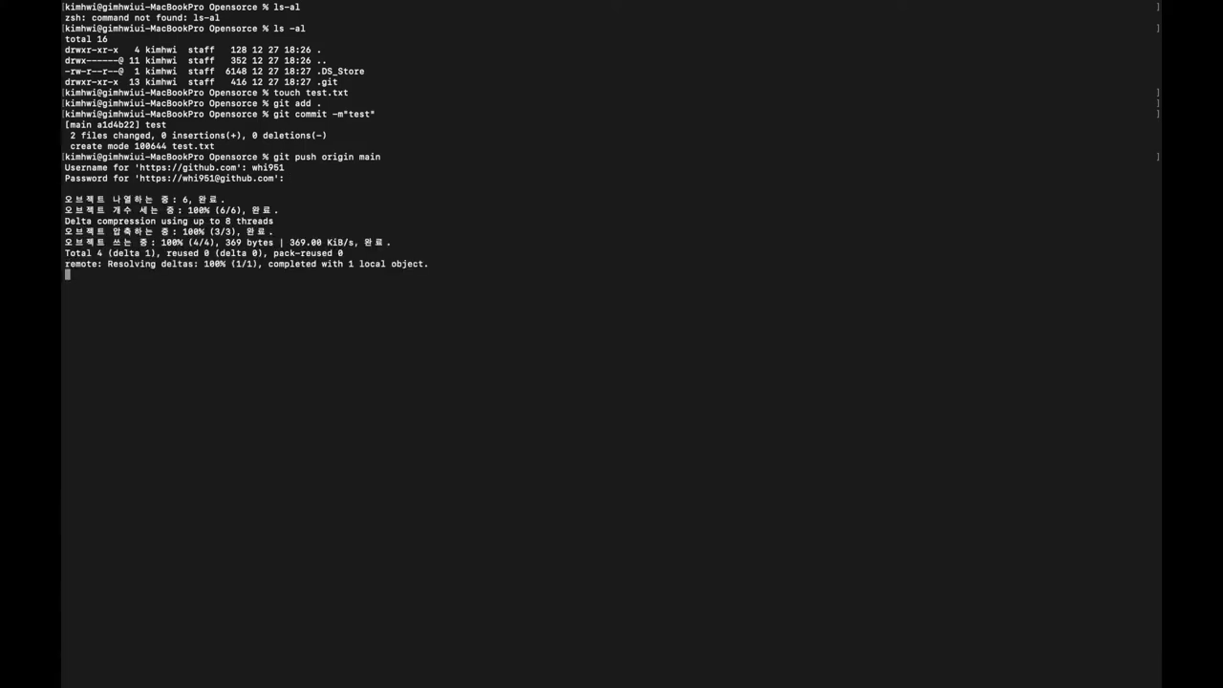
pyautogui.press('Return')
# Step: Switch to the browser and reload the OpenSource-openLena repository page to check the pushed test commit
pyautogui.hotkey('ctrl', 'Right')
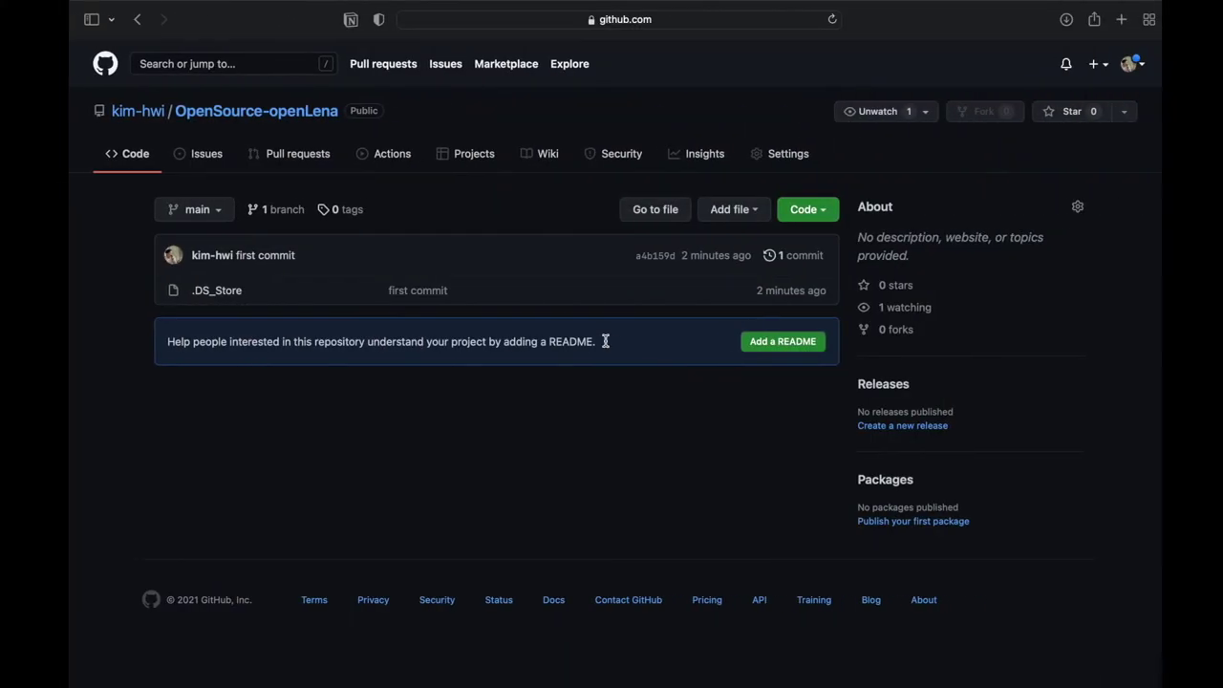
pyautogui.click(828, 42)
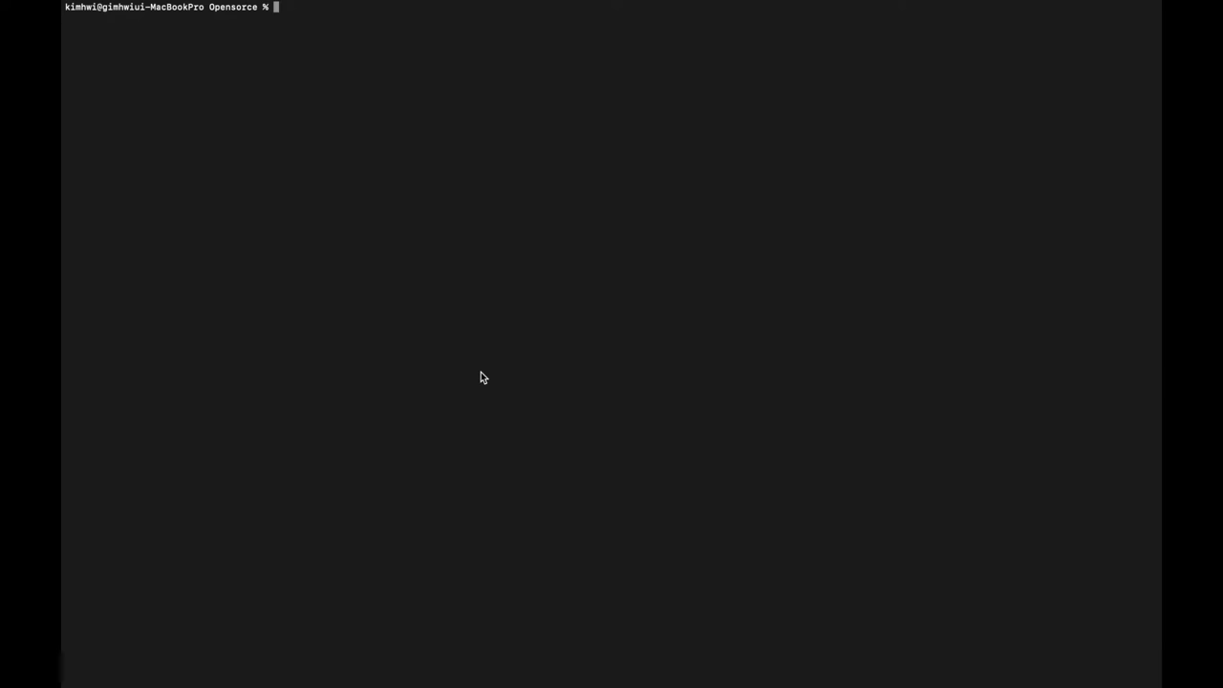
# Step: List the local project folder's contents with details and hidden files in the terminal again
pyautogui.write('ls -al')
pyautogui.press('Return')
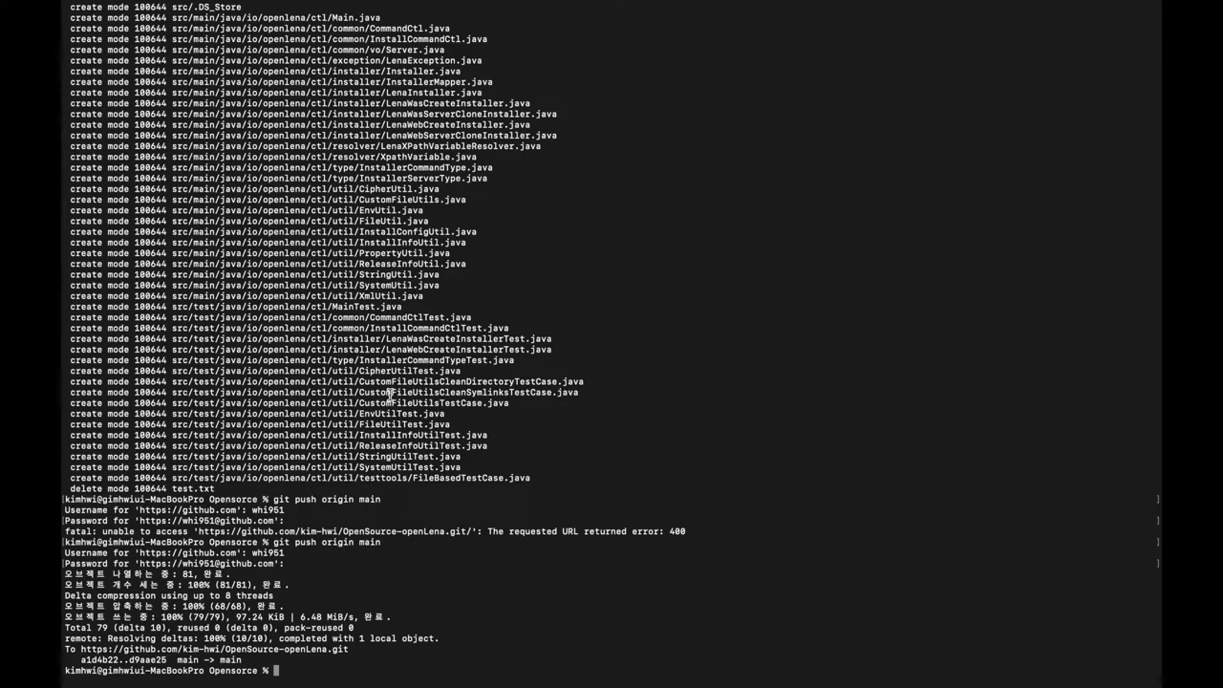
# Step: Reload the repository page on GitHub and examine the pushed project's file list and README
pyautogui.hotkey('ctrl', 'Right')
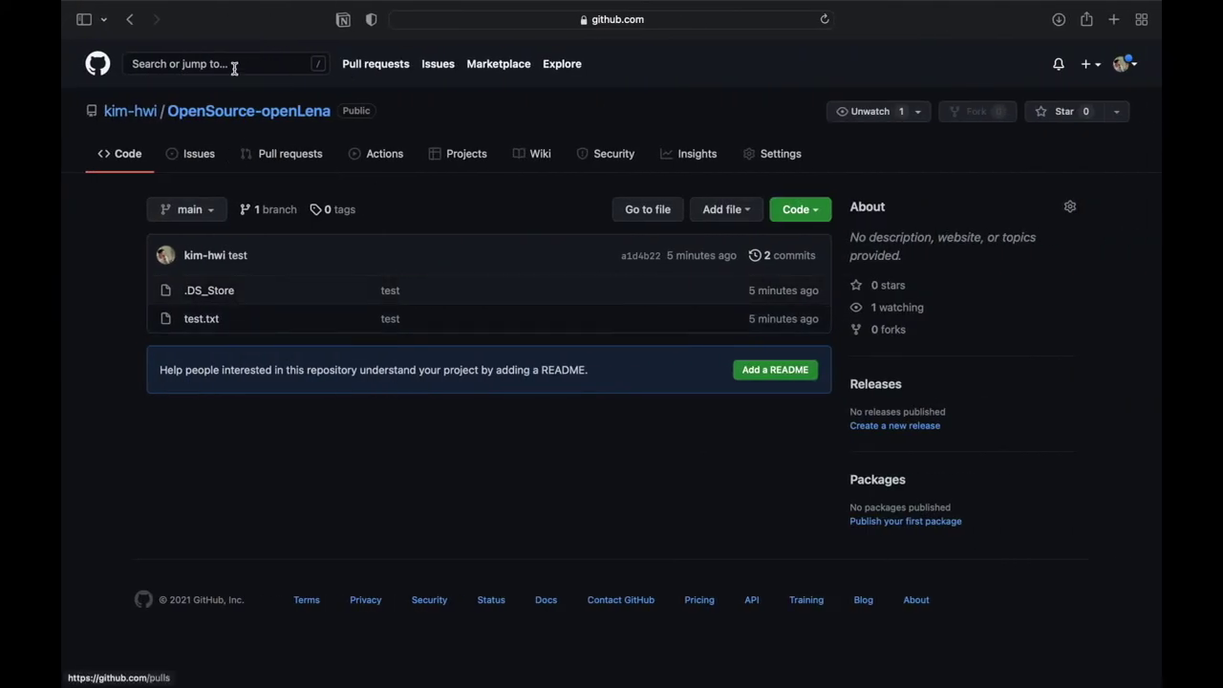
pyautogui.click(827, 21)
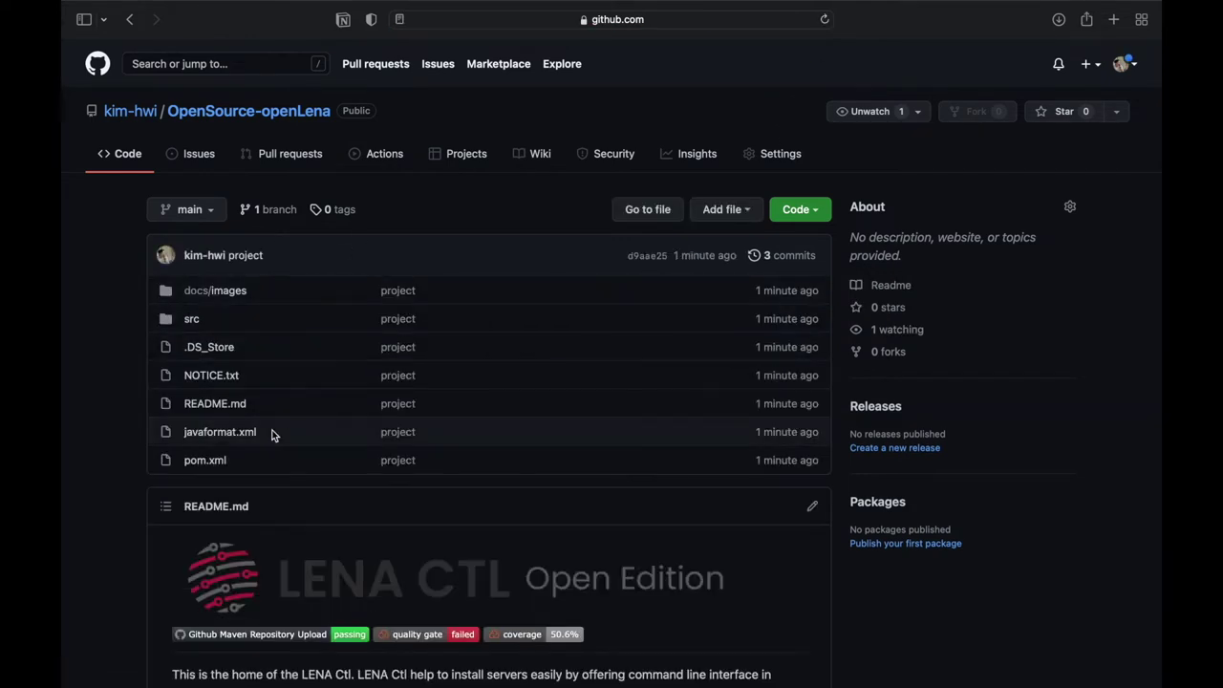
pyautogui.scroll(-3, 258, 534)
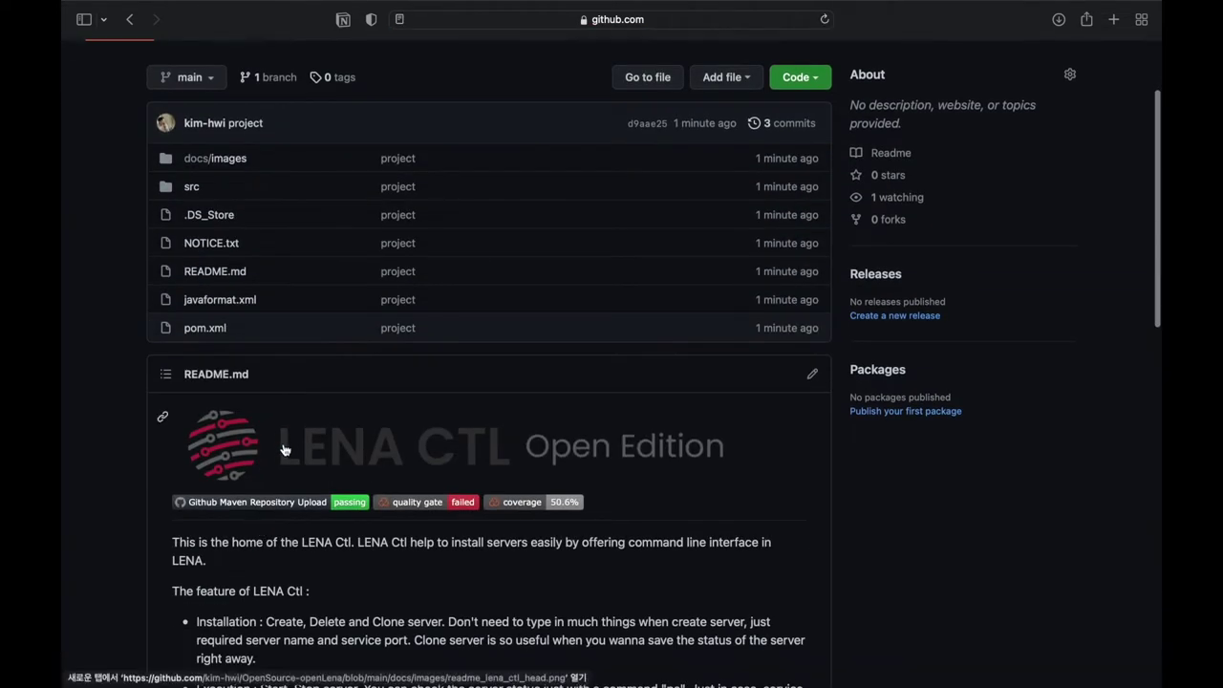
pyautogui.scroll(-1, 284, 445)
pyautogui.scroll(-8, 173, 474)
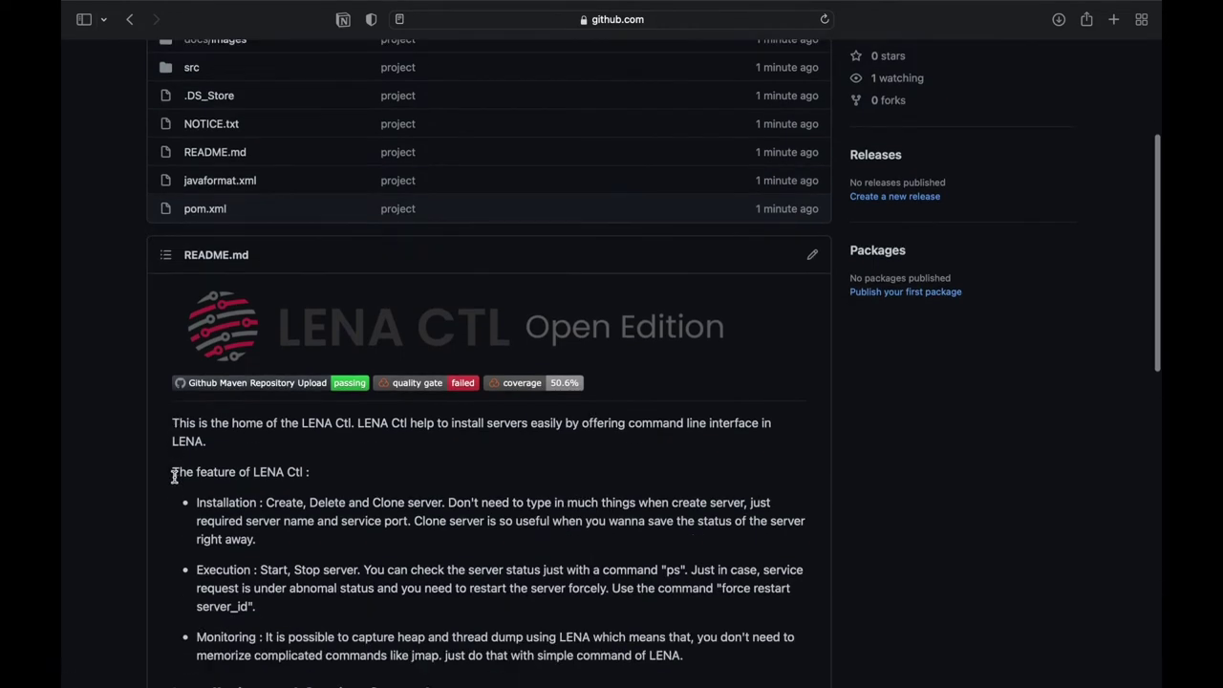
pyautogui.scroll(-10, 174, 477)
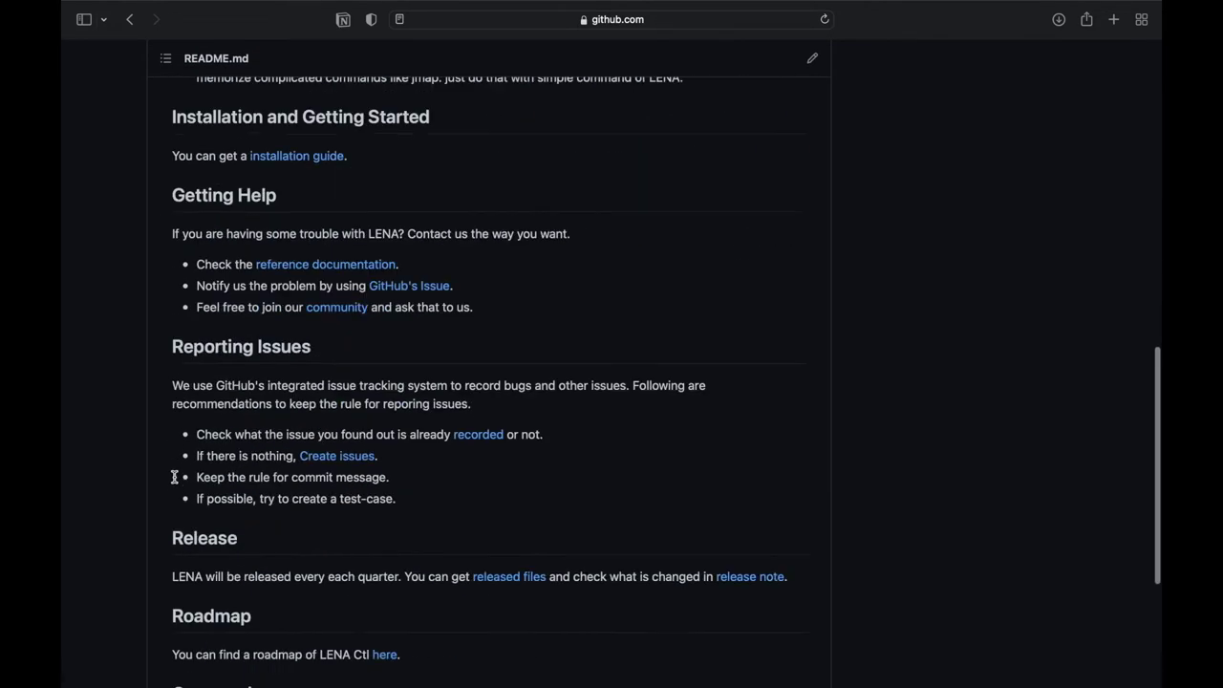
pyautogui.scroll(20, 174, 477)
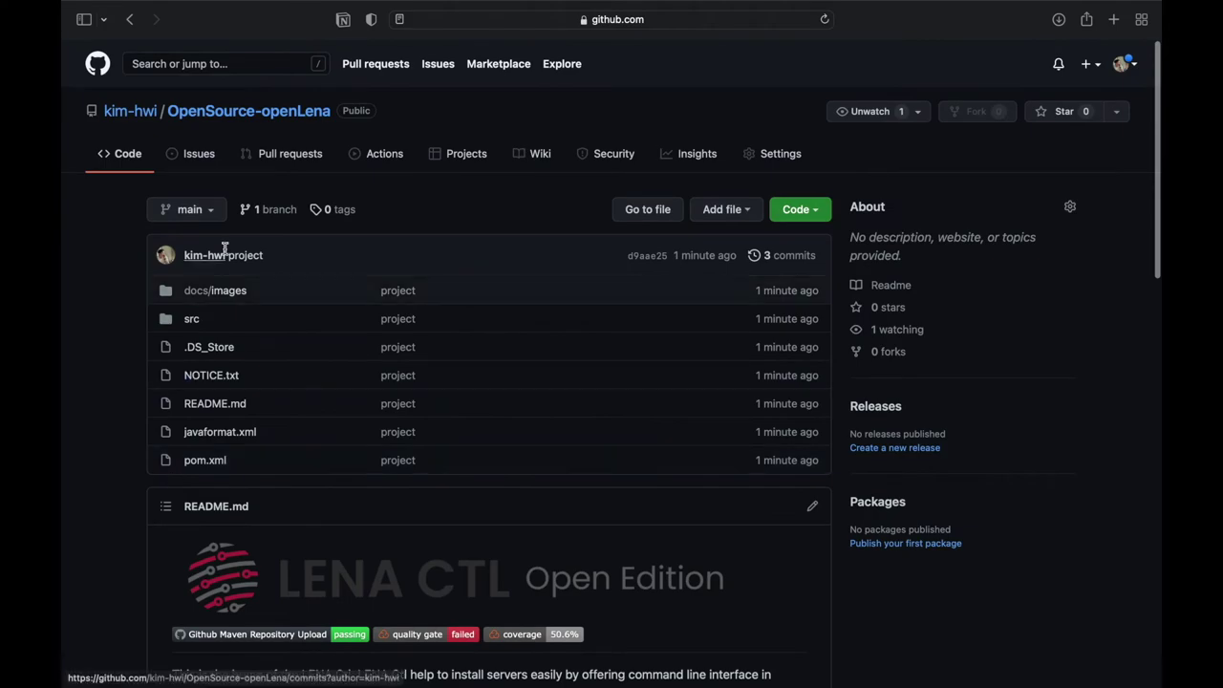
pyautogui.scroll(-20, 131, 252)
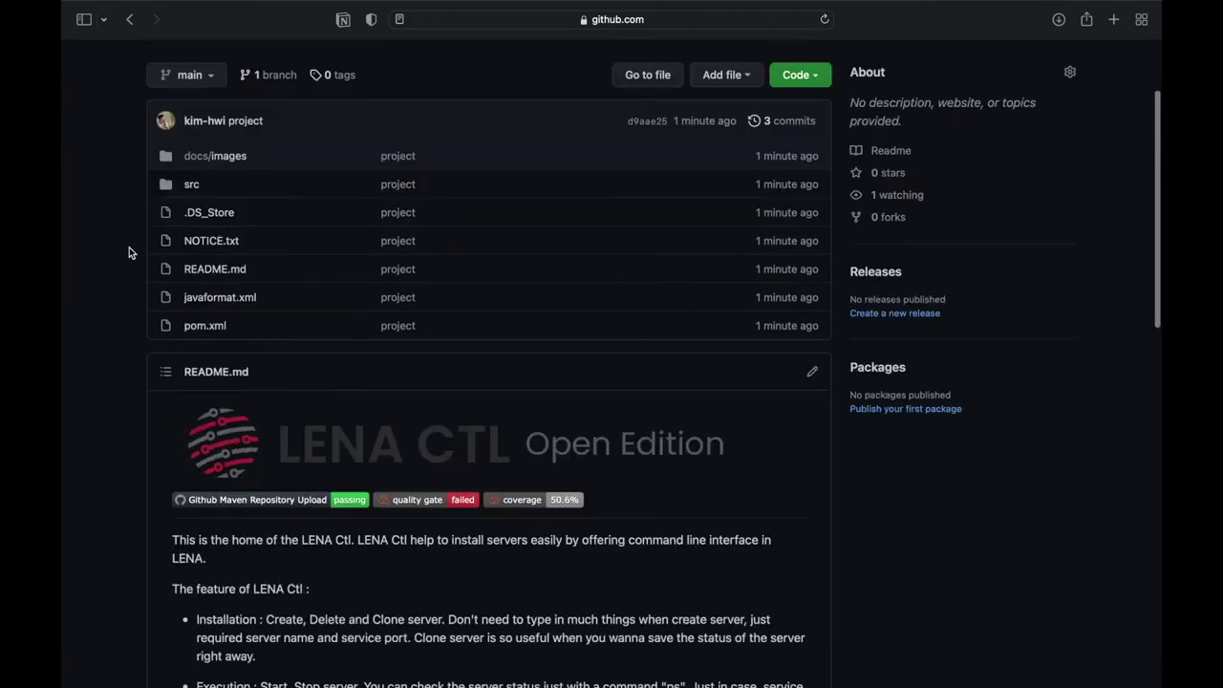
pyautogui.scroll(20, 131, 253)
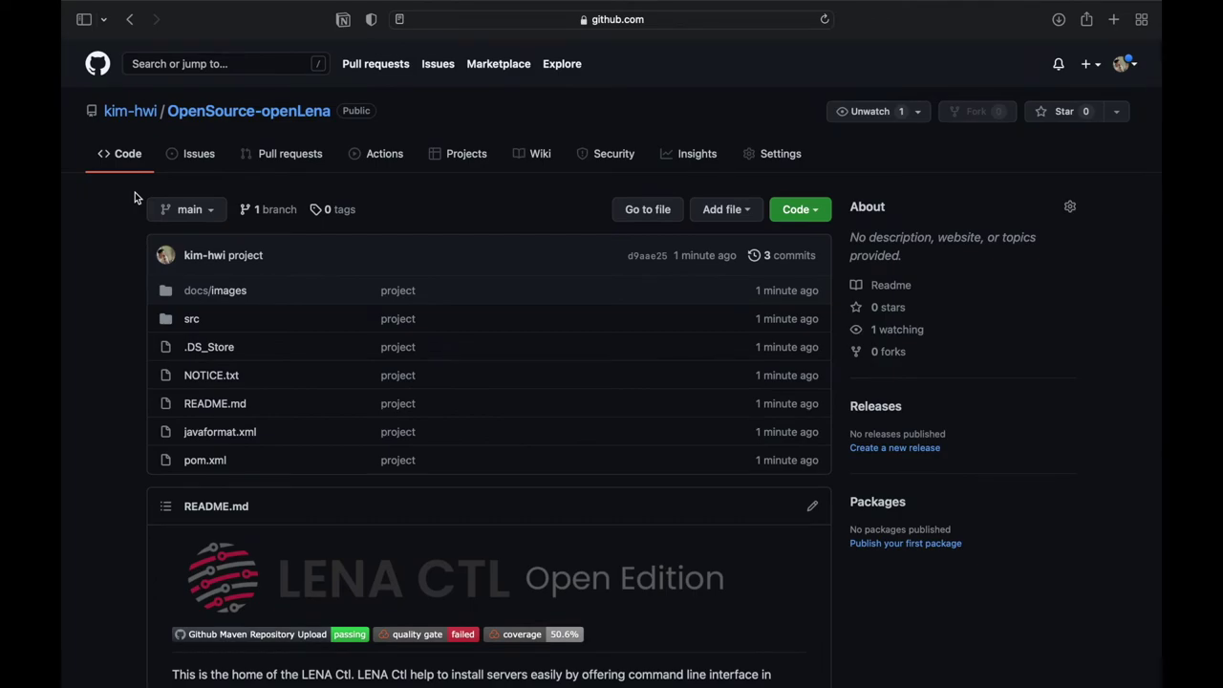
pyautogui.scroll(-20, 135, 197)
pyautogui.scroll(20, 135, 197)
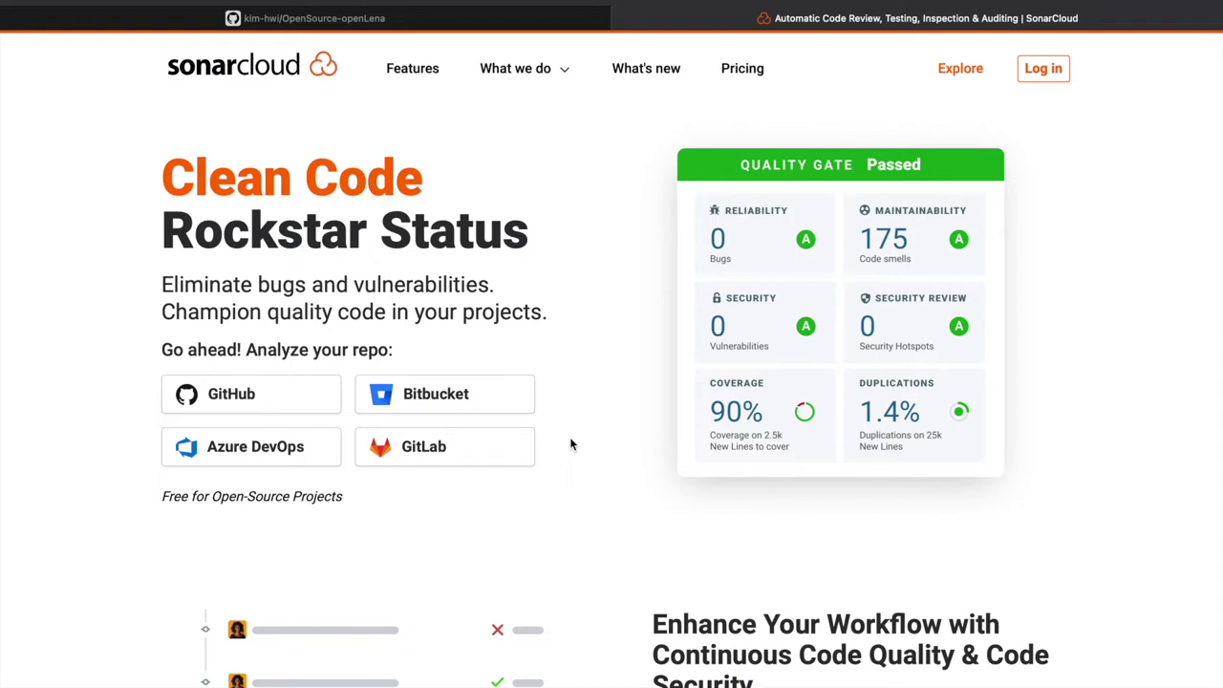
# Step: Log in to SonarCloud with the GitHub account
pyautogui.click(1044, 69)
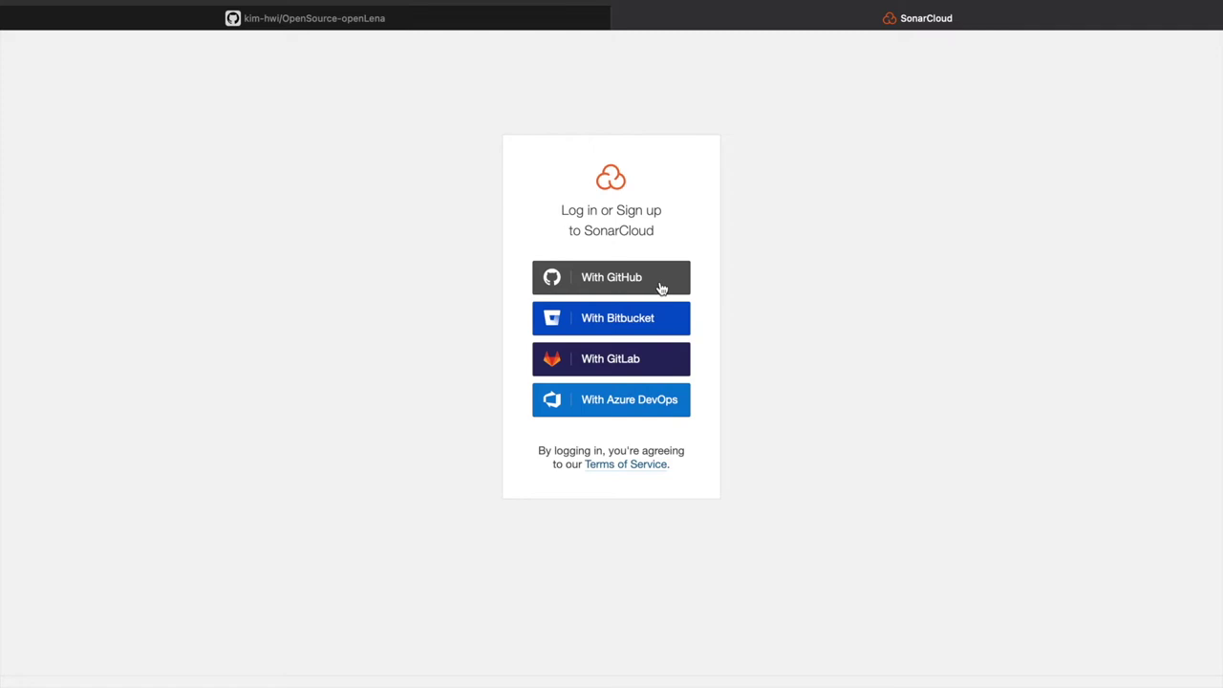
pyautogui.click(507, 19)
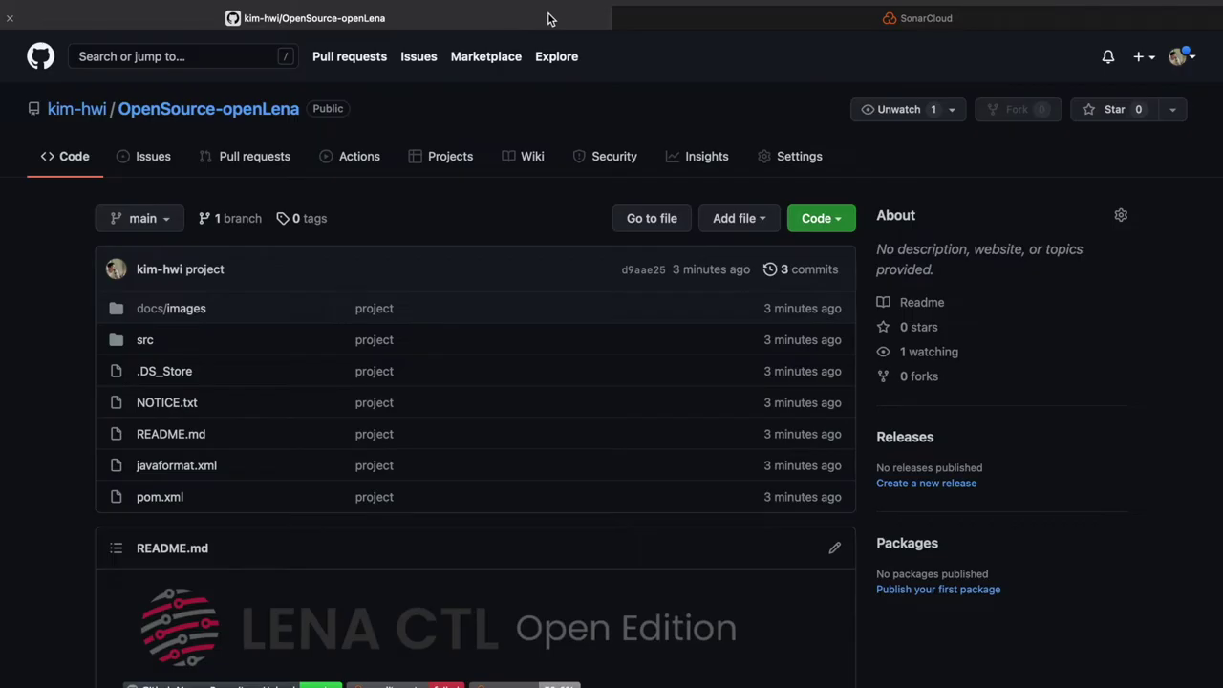
pyautogui.click(724, 21)
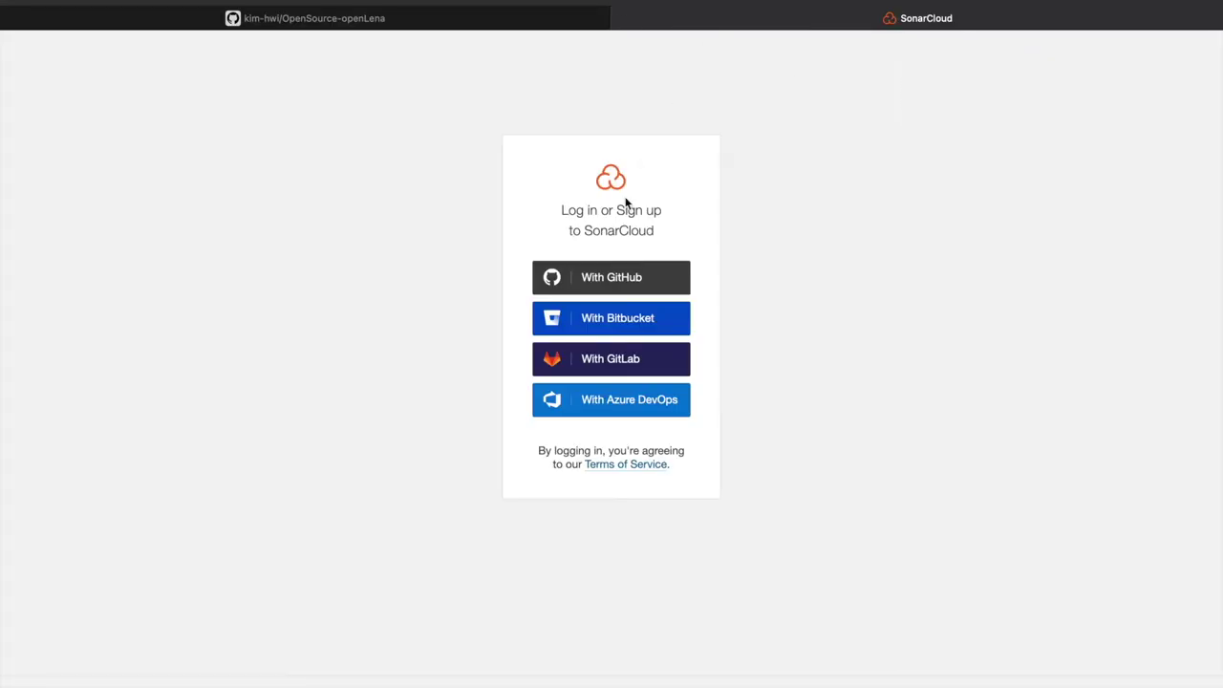
pyautogui.click(592, 287)
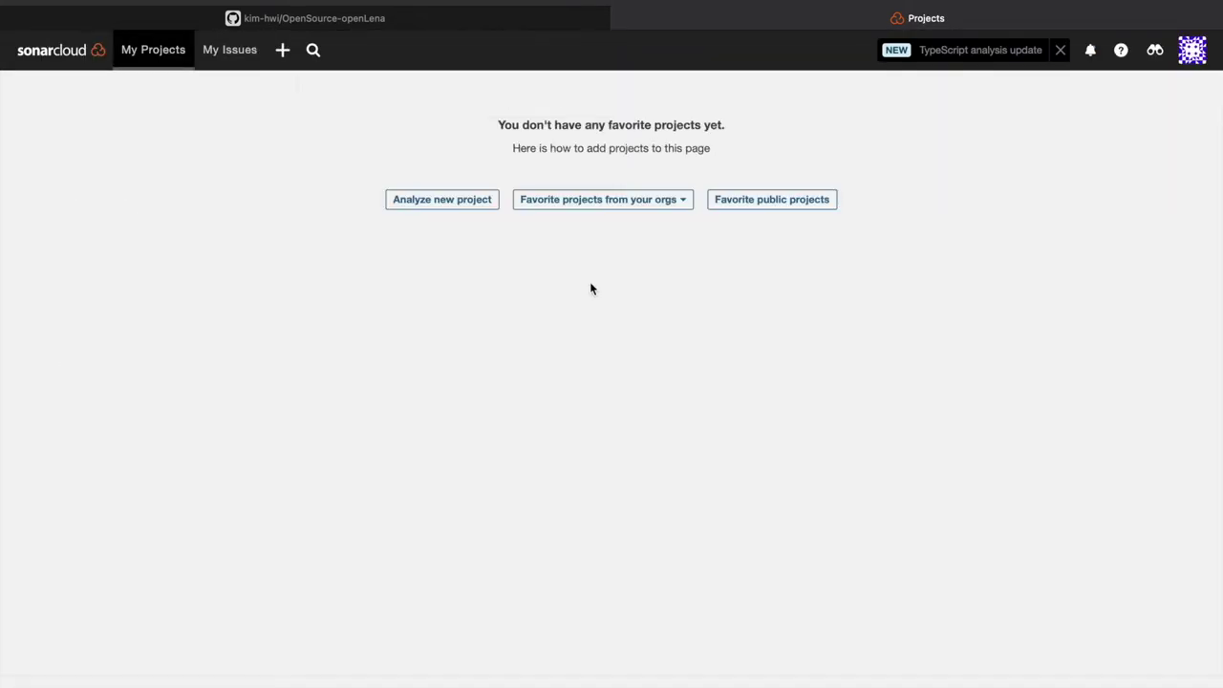
# Step: Check the account's organizations in SonarCloud and start analyzing a new project
pyautogui.click(1193, 52)
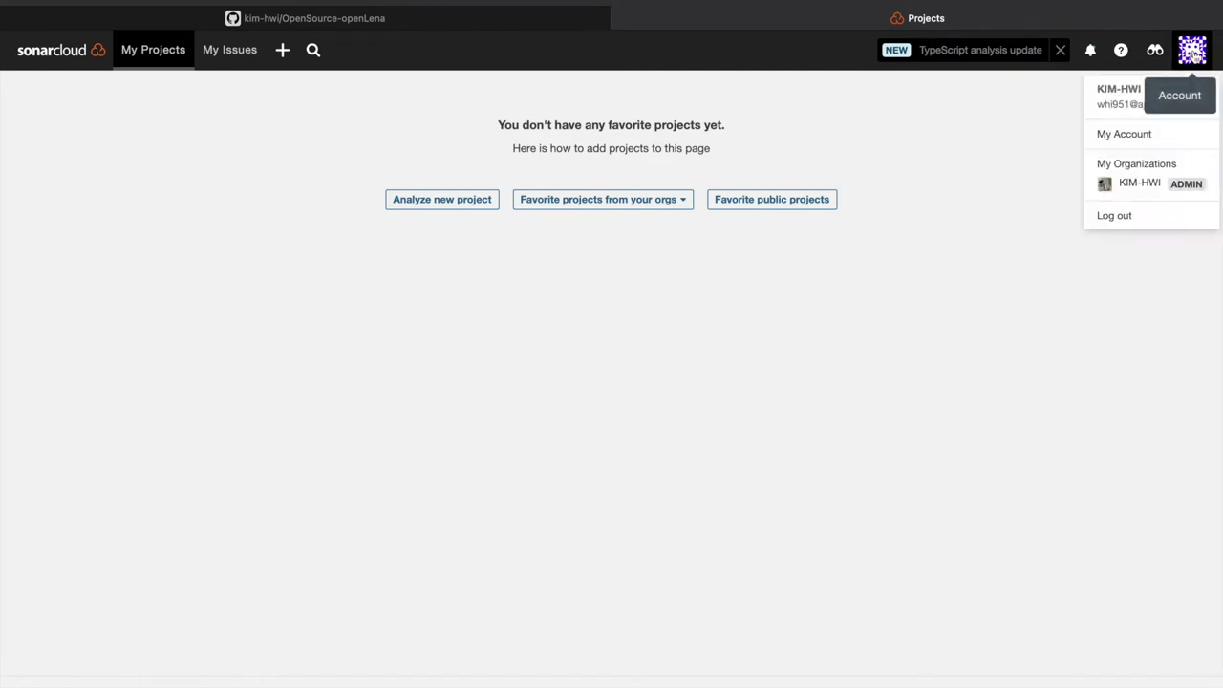
pyautogui.click(1193, 52)
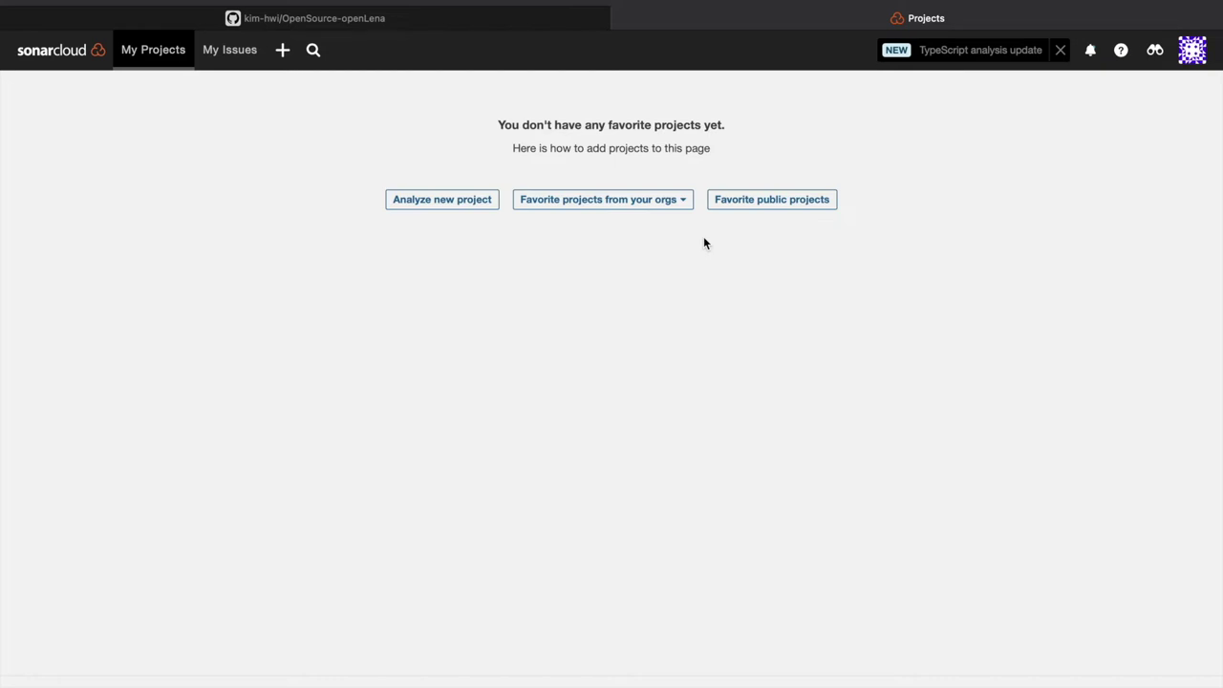
pyautogui.click(435, 210)
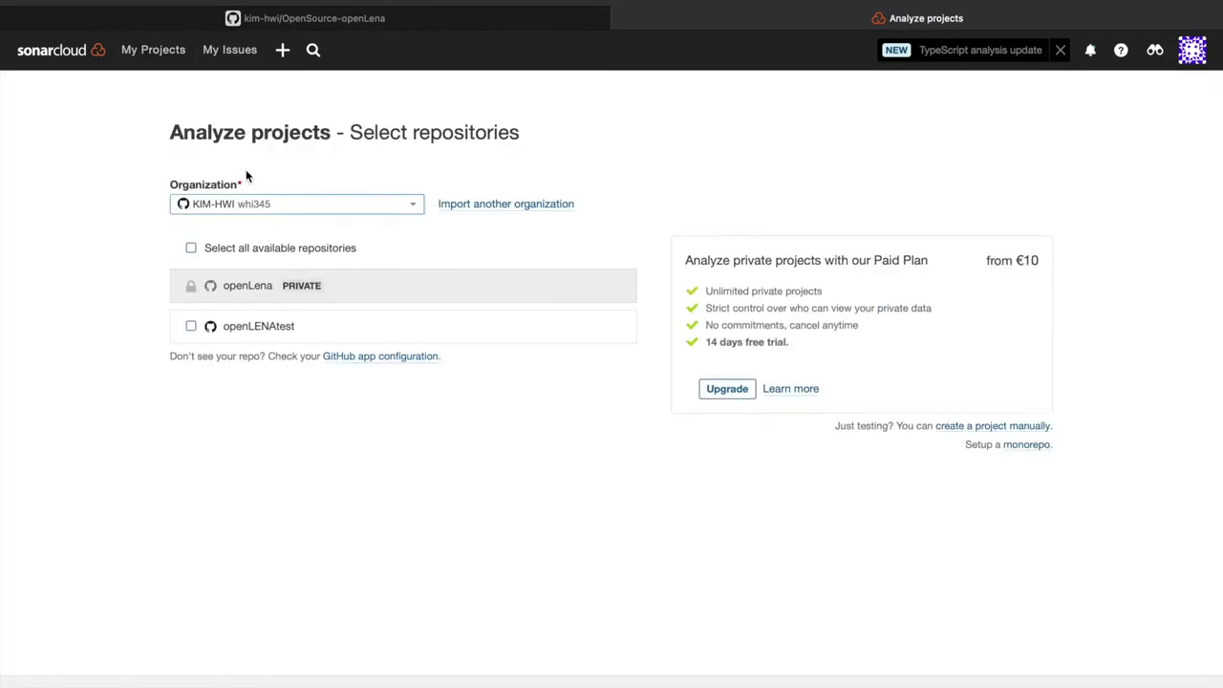
# Step: Choose to import another organization into SonarCloud from GitHub
pyautogui.click(503, 203)
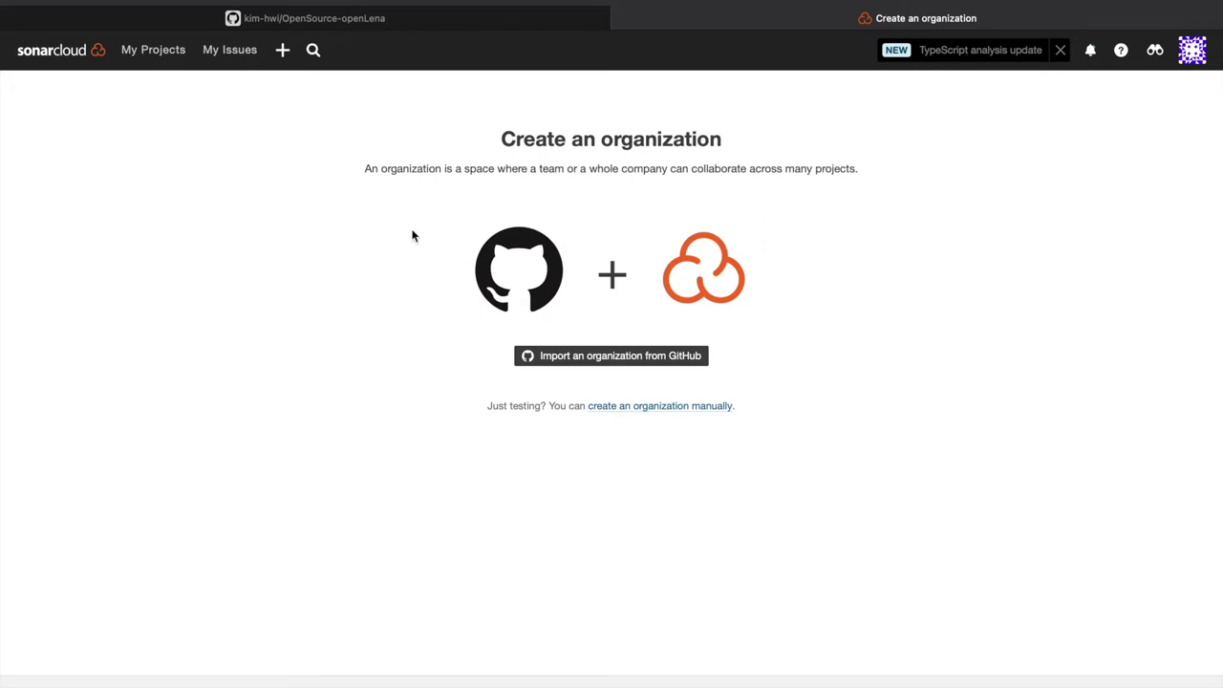
pyautogui.click(578, 359)
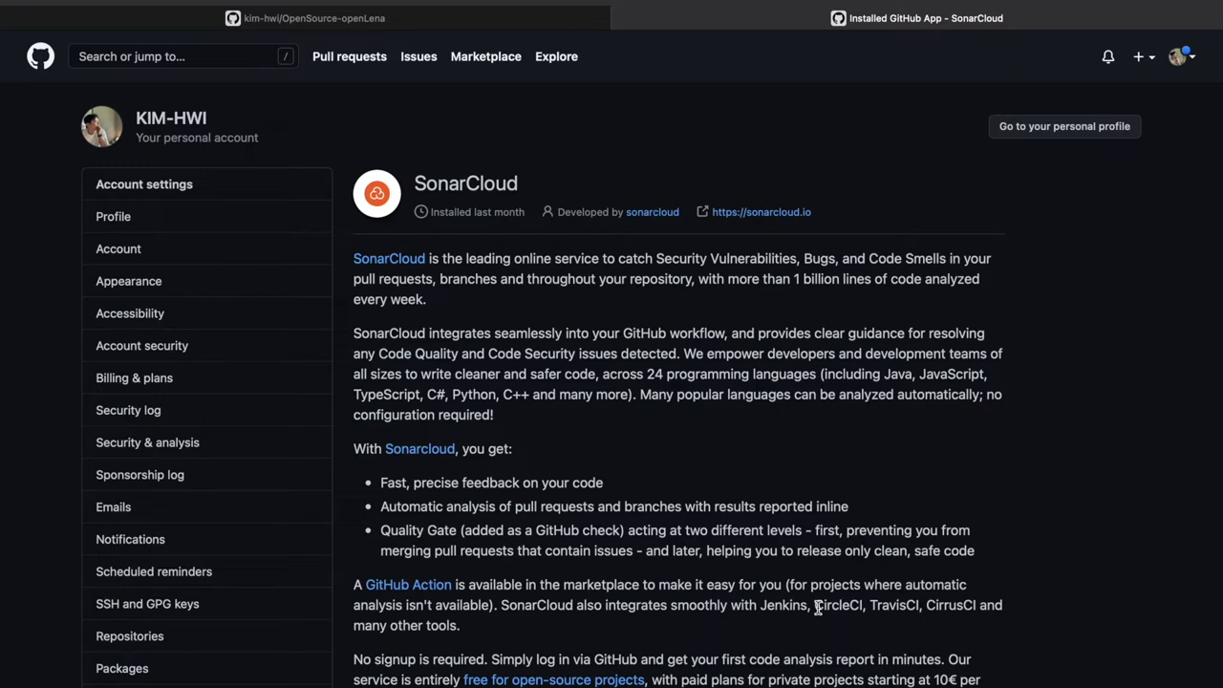
# Step: Grant the SonarCloud GitHub app access to only the OpenSource-openLena repository
pyautogui.scroll(-10, 817, 608)
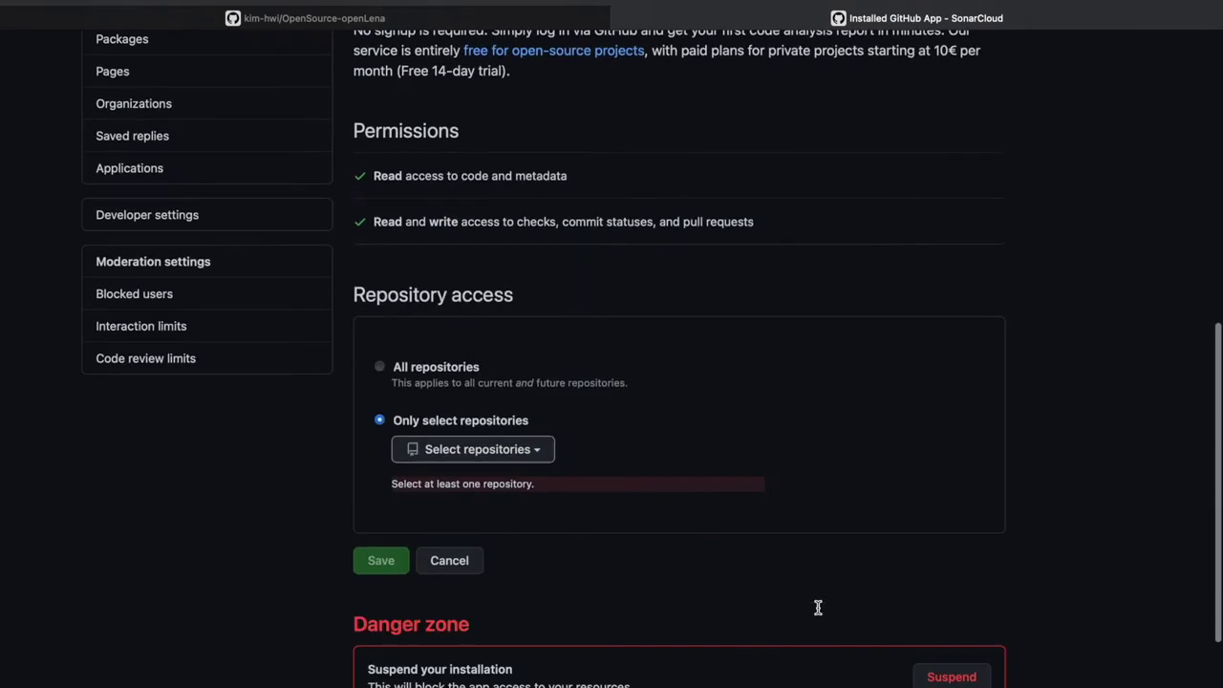
pyautogui.scroll(-1, 578, 505)
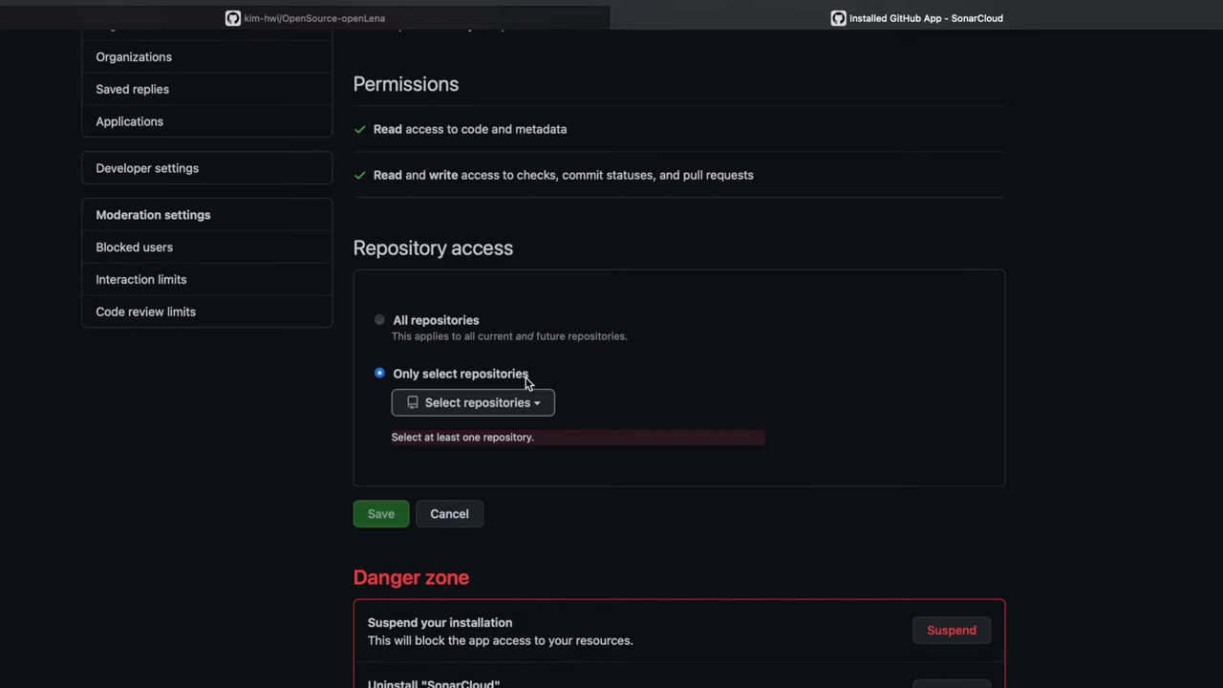
pyautogui.scroll(-1, 464, 420)
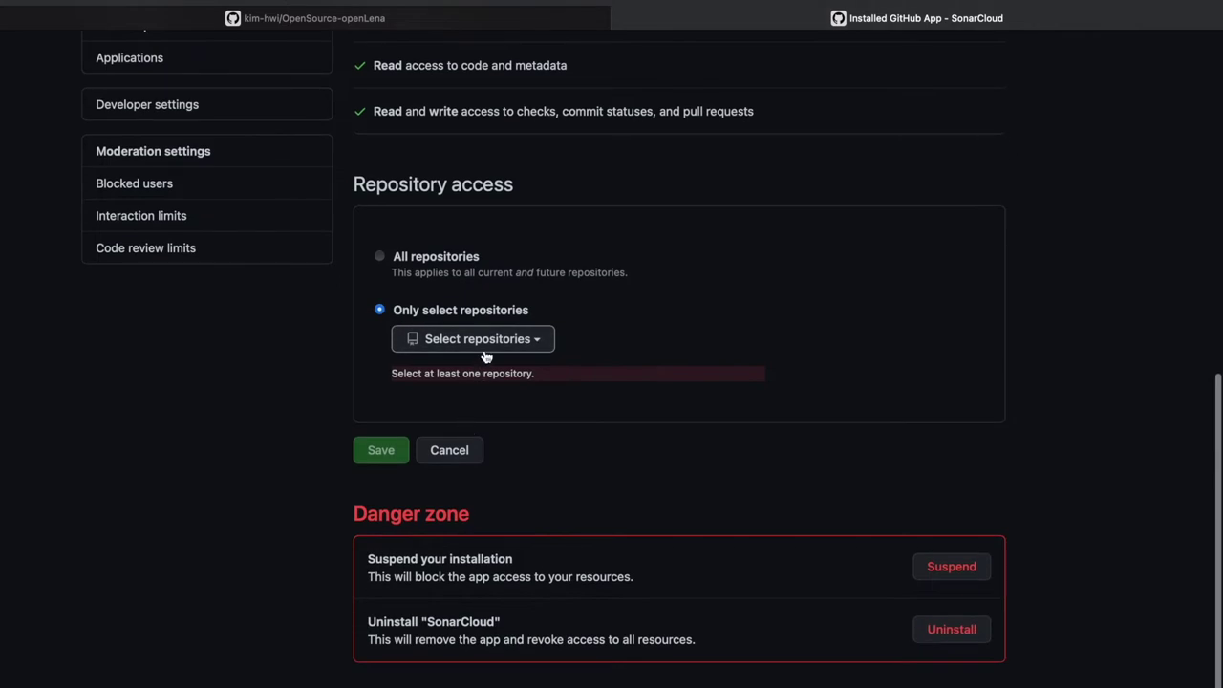
pyautogui.click(508, 346)
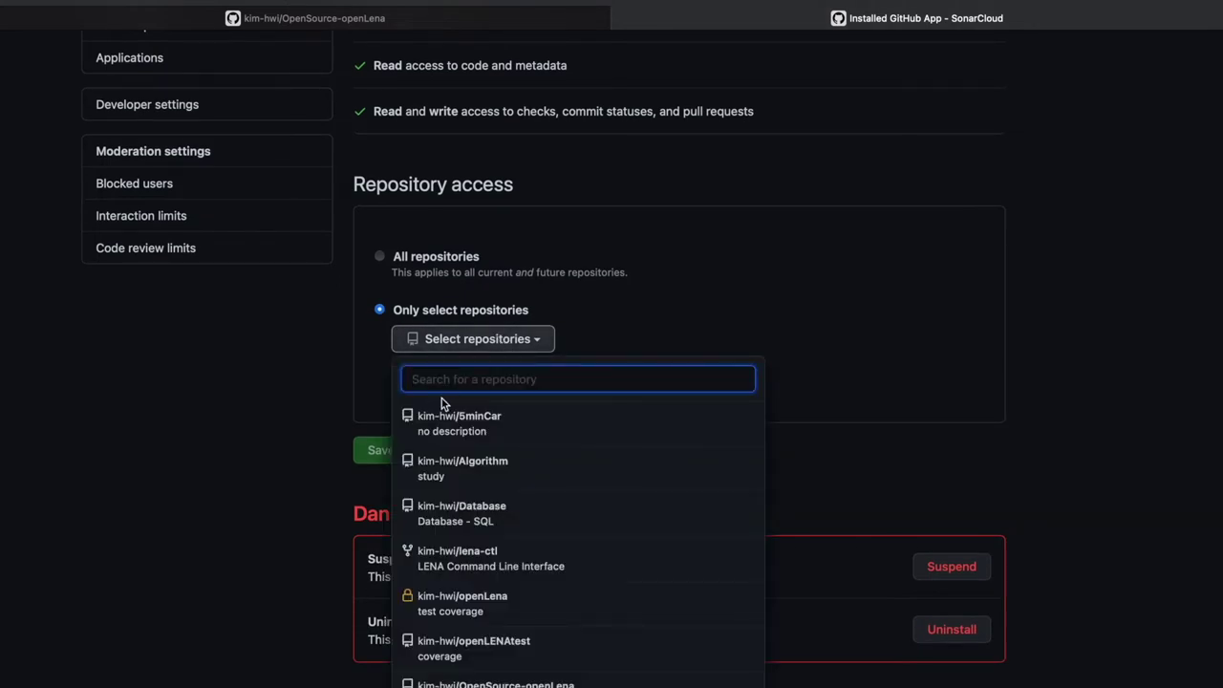
pyautogui.scroll(-3, 430, 435)
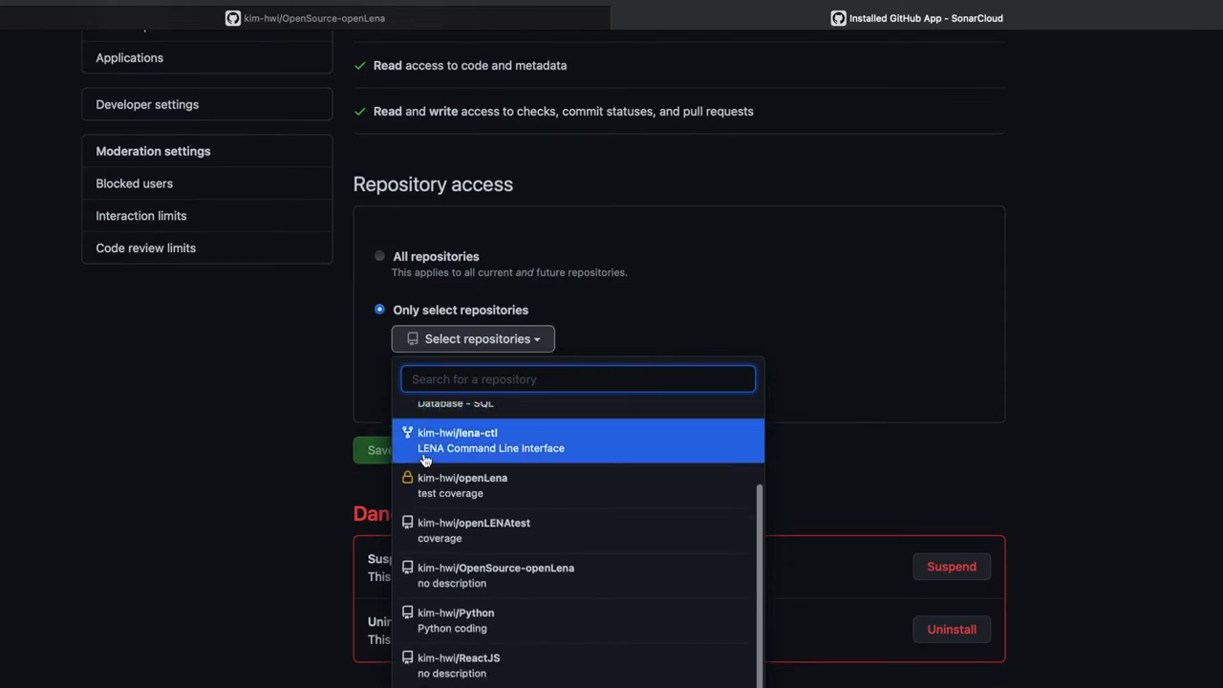
pyautogui.scroll(-1, 424, 583)
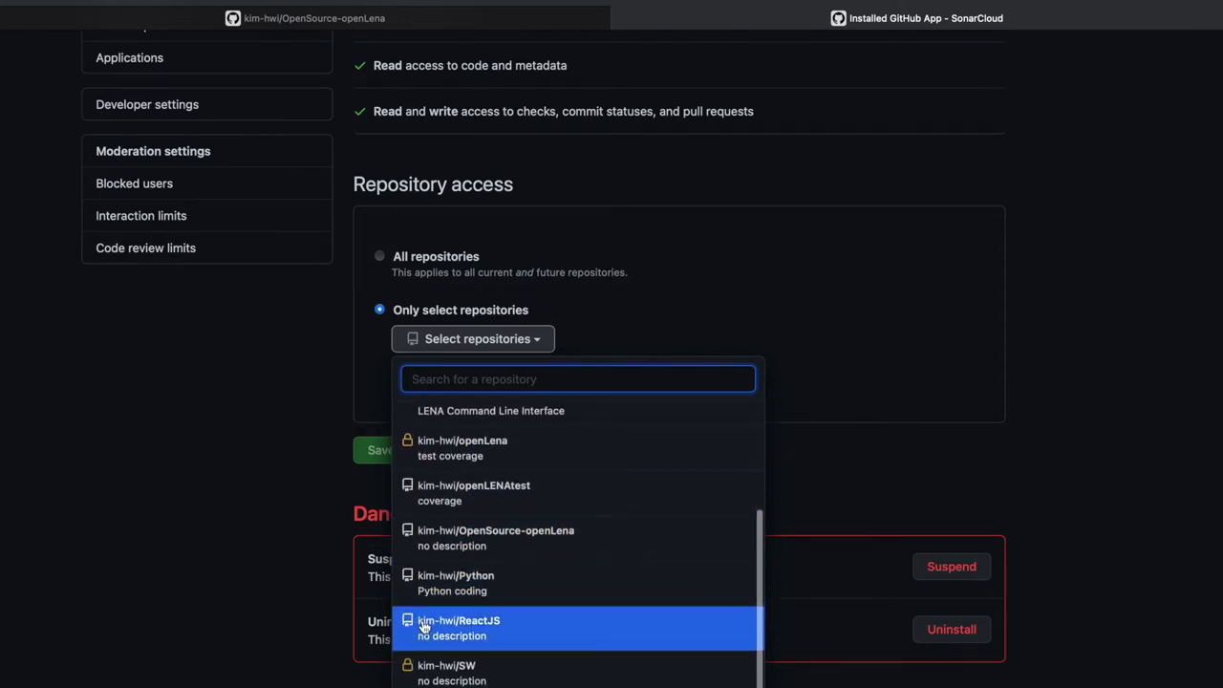
pyautogui.scroll(-2, 420, 626)
pyautogui.scroll(1, 502, 491)
pyautogui.scroll(-1, 503, 491)
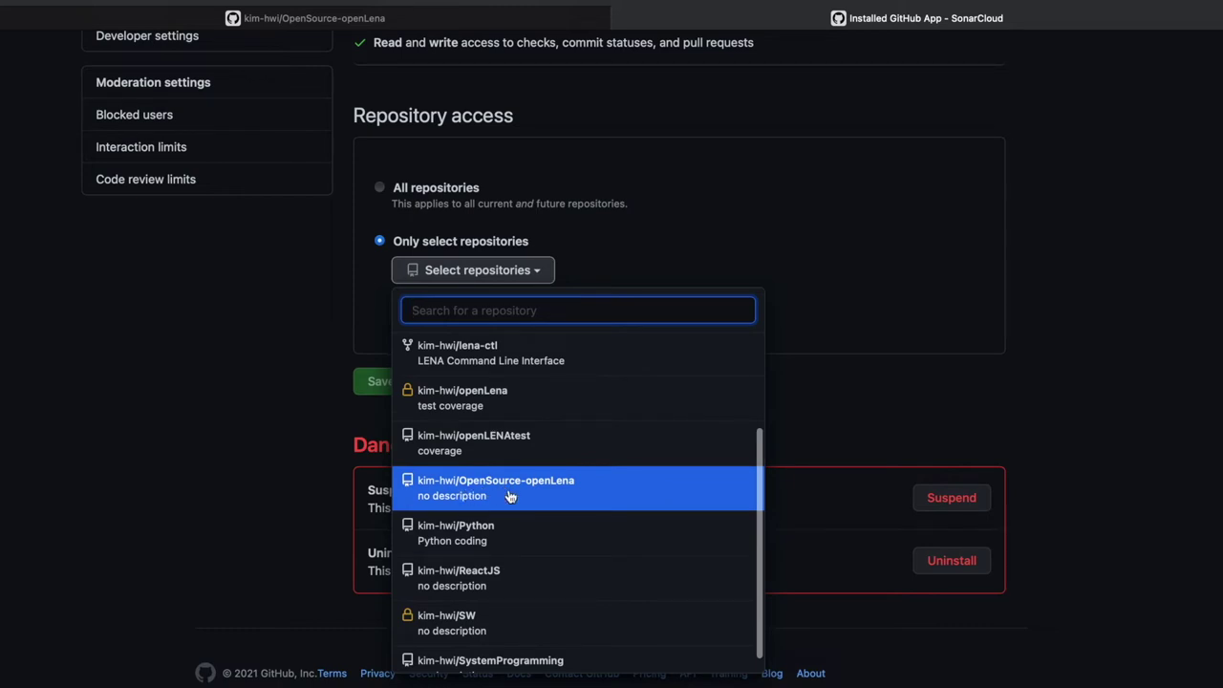
pyautogui.click(539, 493)
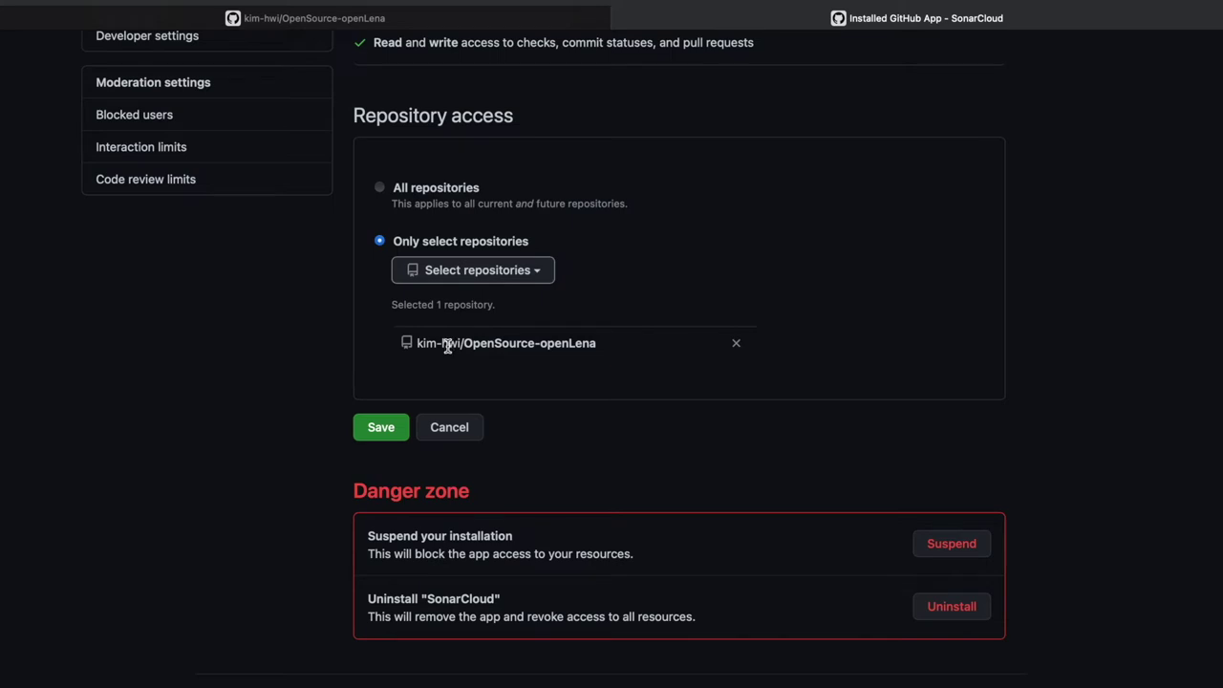
# Step: Look through the other selectable repositories without adding any, and save SonarCloud's repository access
pyautogui.click(454, 268)
pyautogui.scroll(-1, 430, 477)
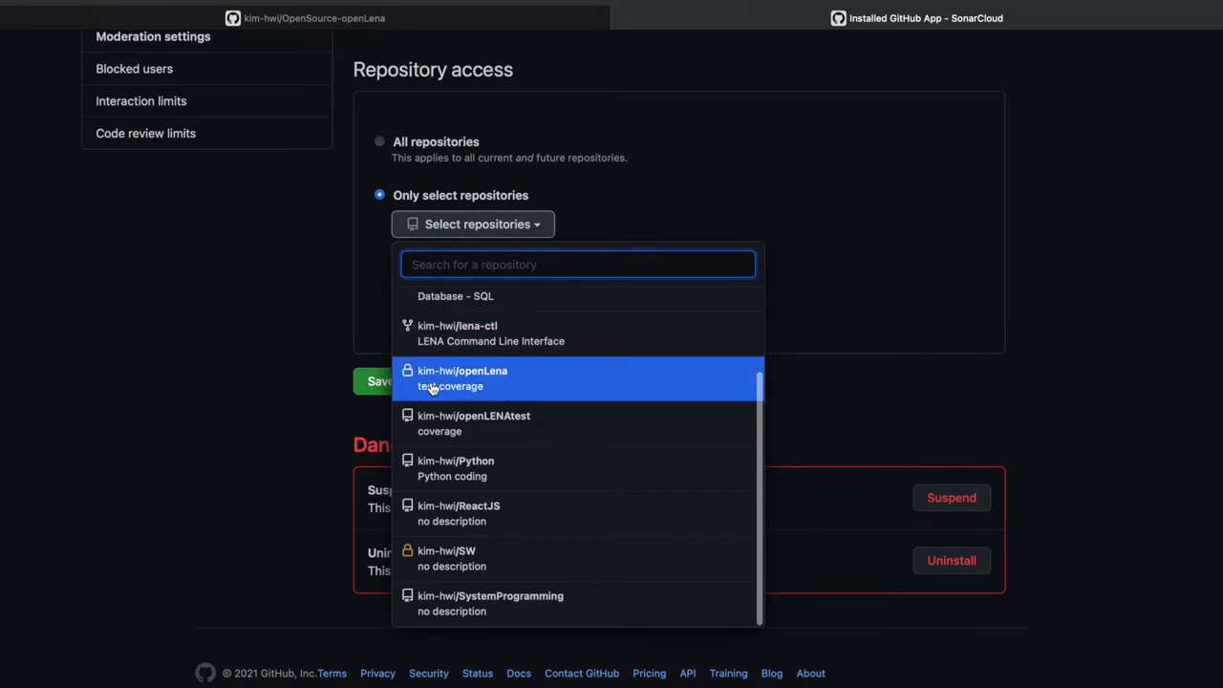
pyautogui.scroll(2, 485, 437)
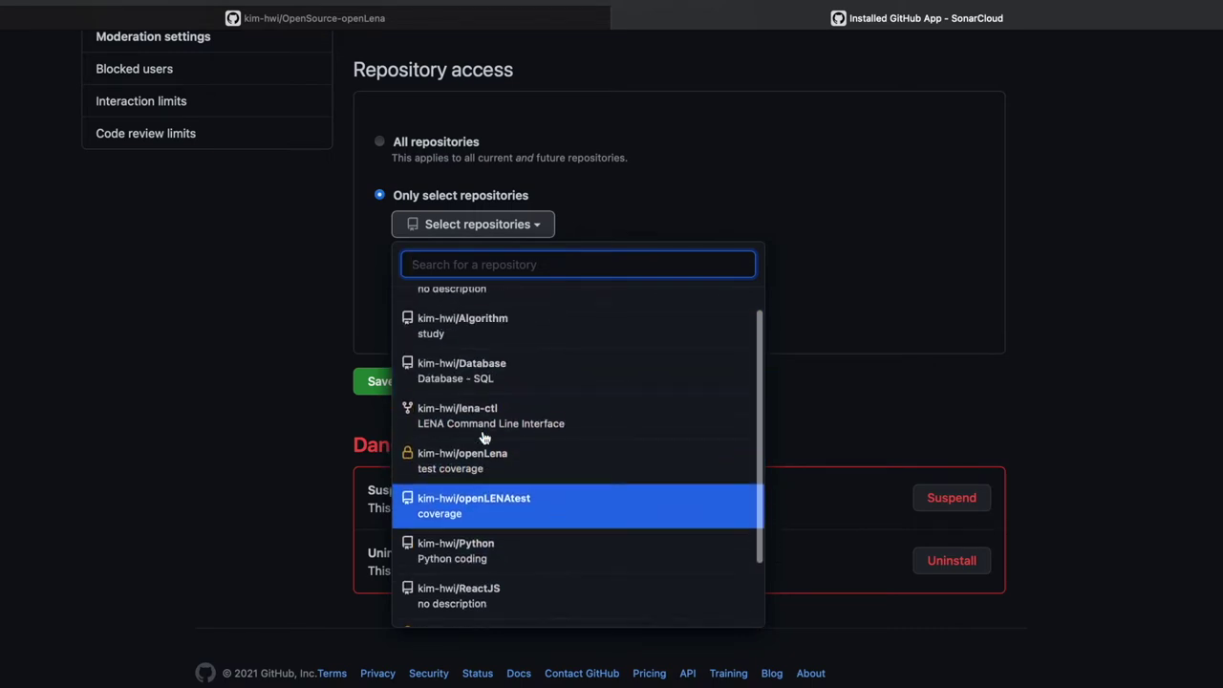
pyautogui.scroll(1, 484, 436)
pyautogui.scroll(-3, 487, 439)
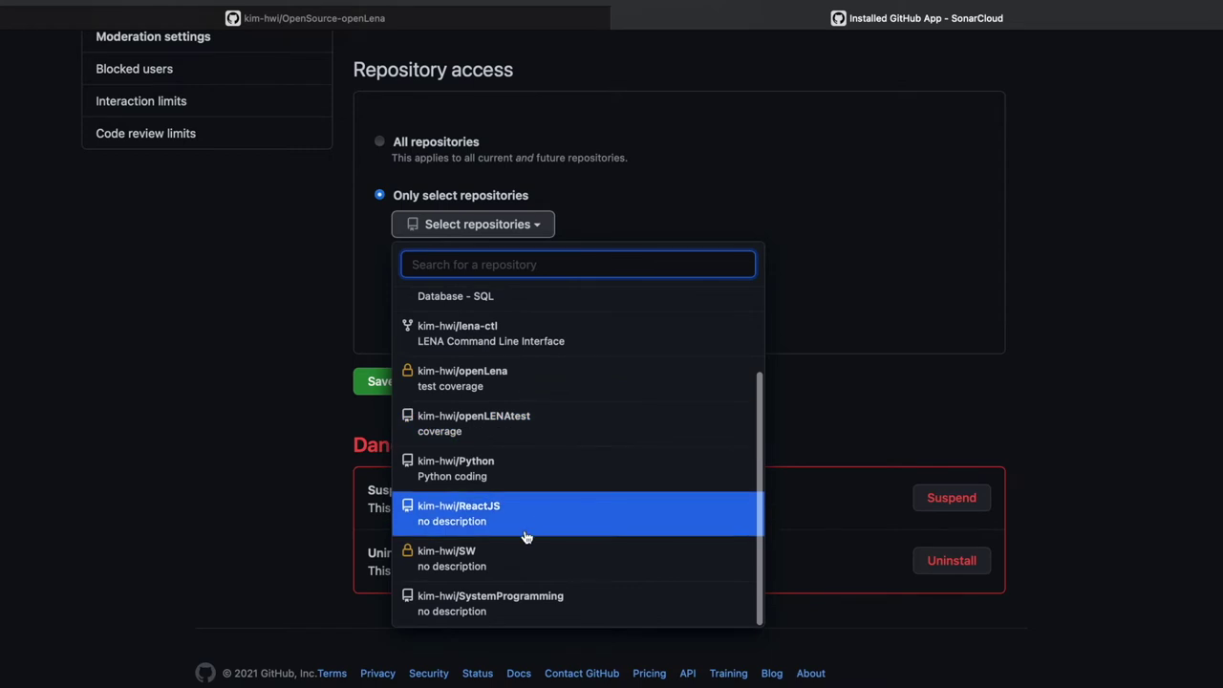
pyautogui.click(984, 296)
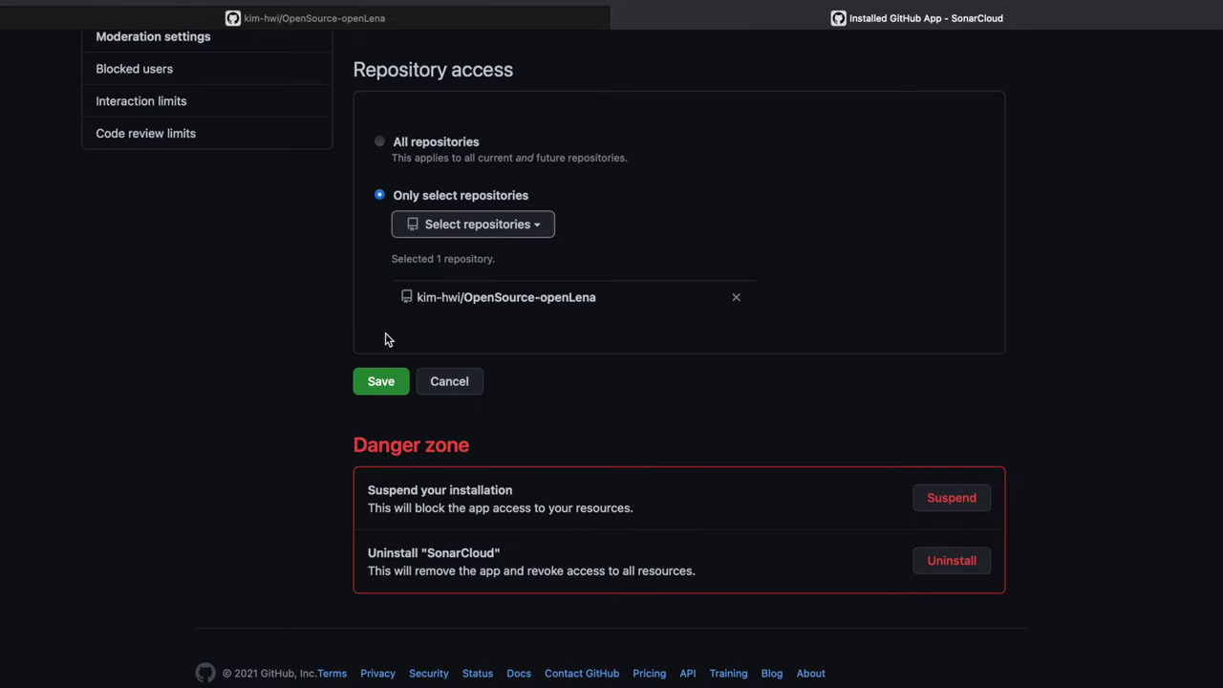
pyautogui.click(375, 381)
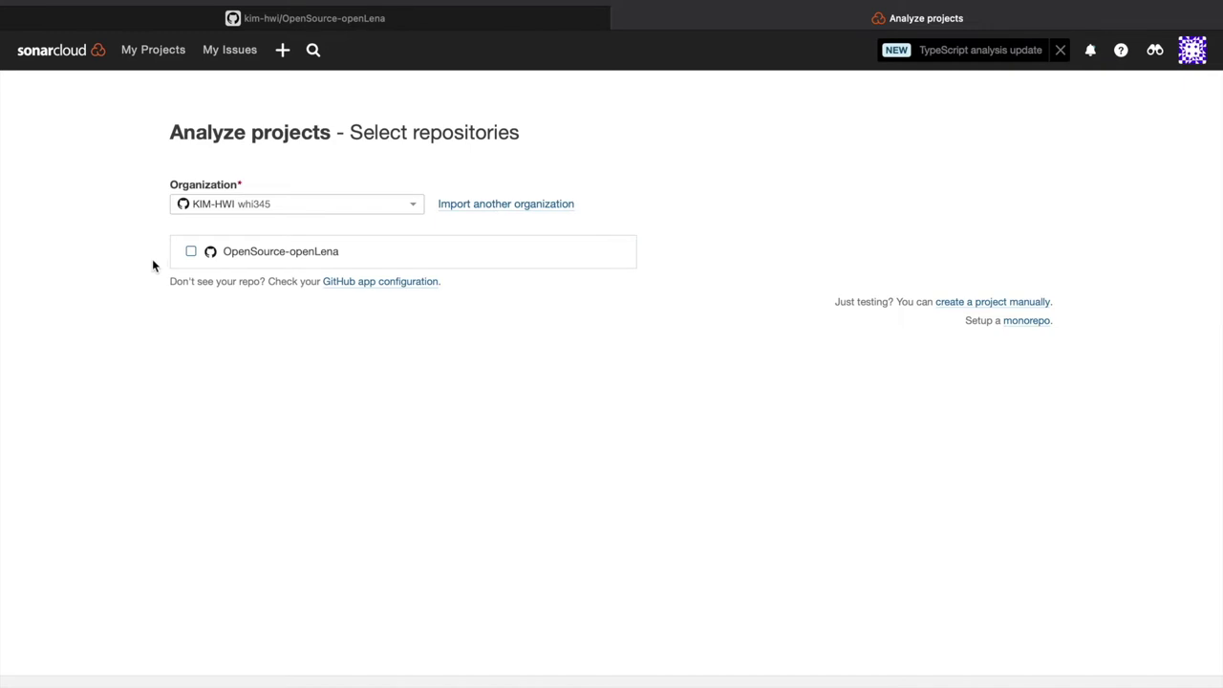
# Step: Set up the OpenSource-openLena repository as a SonarCloud project and choose GitHub Actions as its analysis method
pyautogui.click(232, 251)
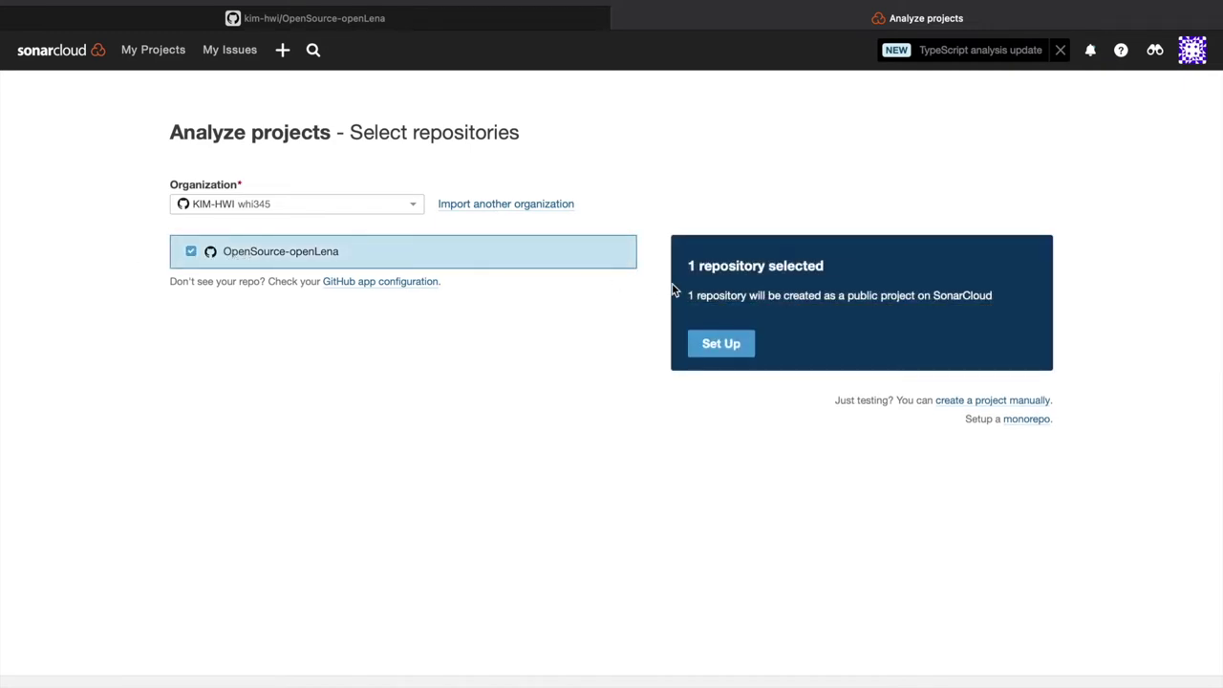
pyautogui.click(723, 346)
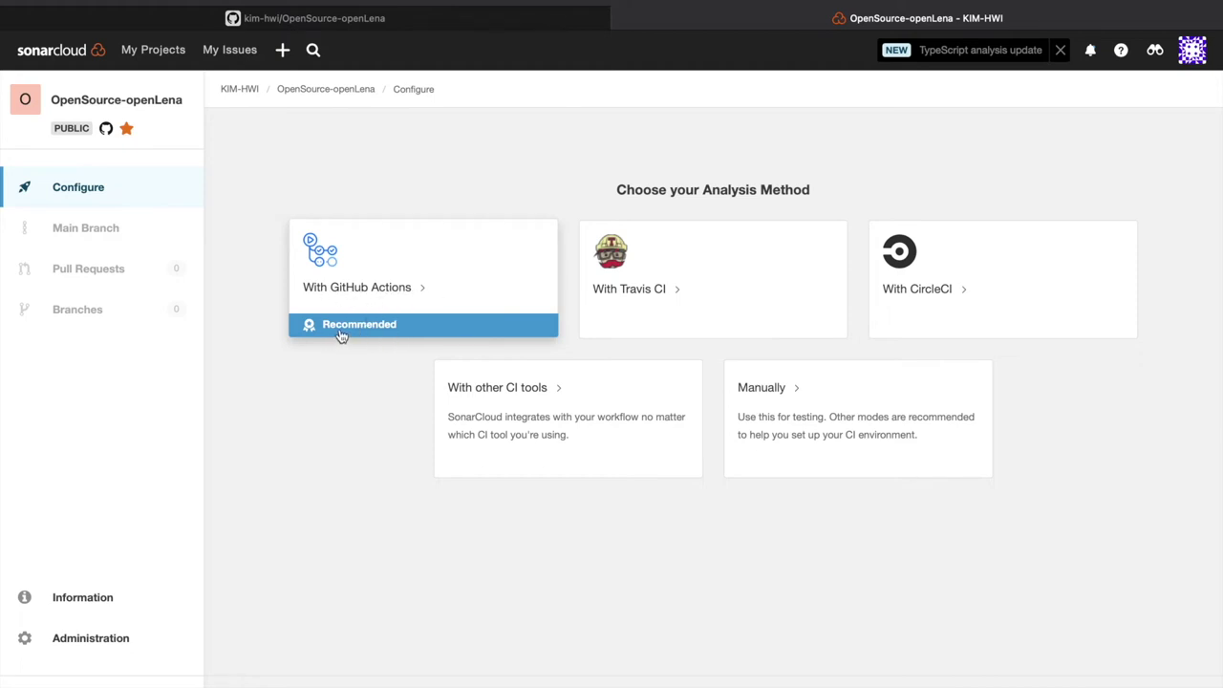
pyautogui.click(435, 270)
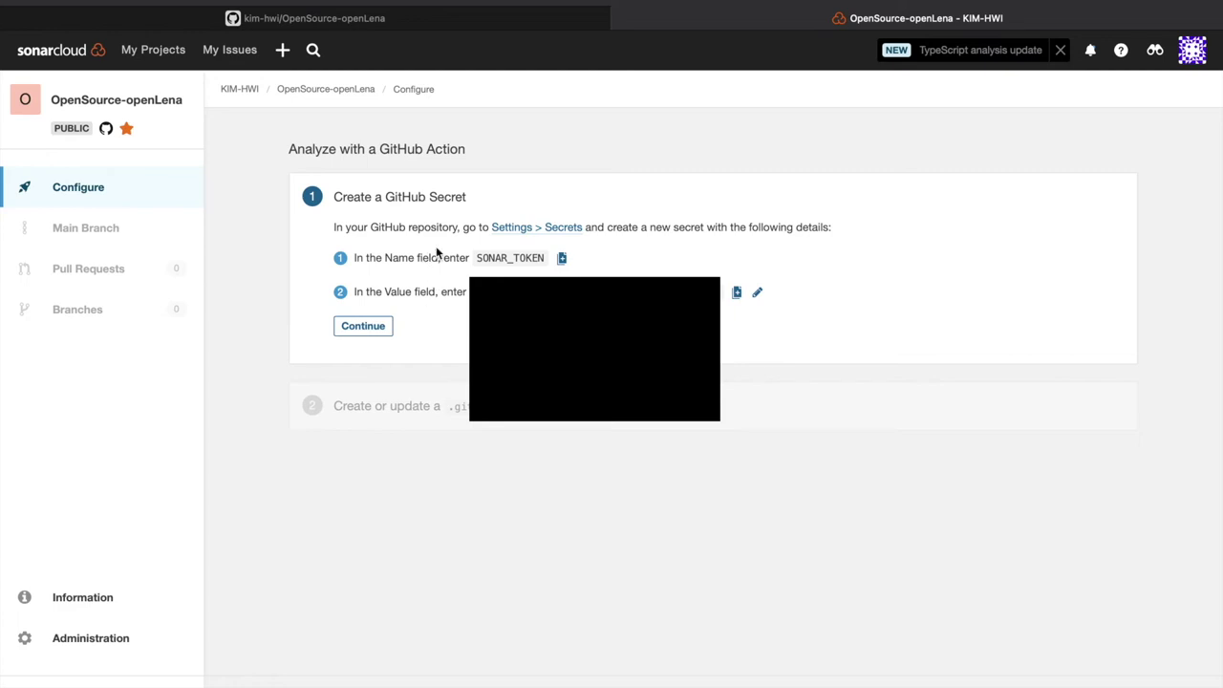
# Step: Copy the secret name from SonarCloud and start a new GitHub repository secret named SONAR_TOKEN
pyautogui.click(562, 258)
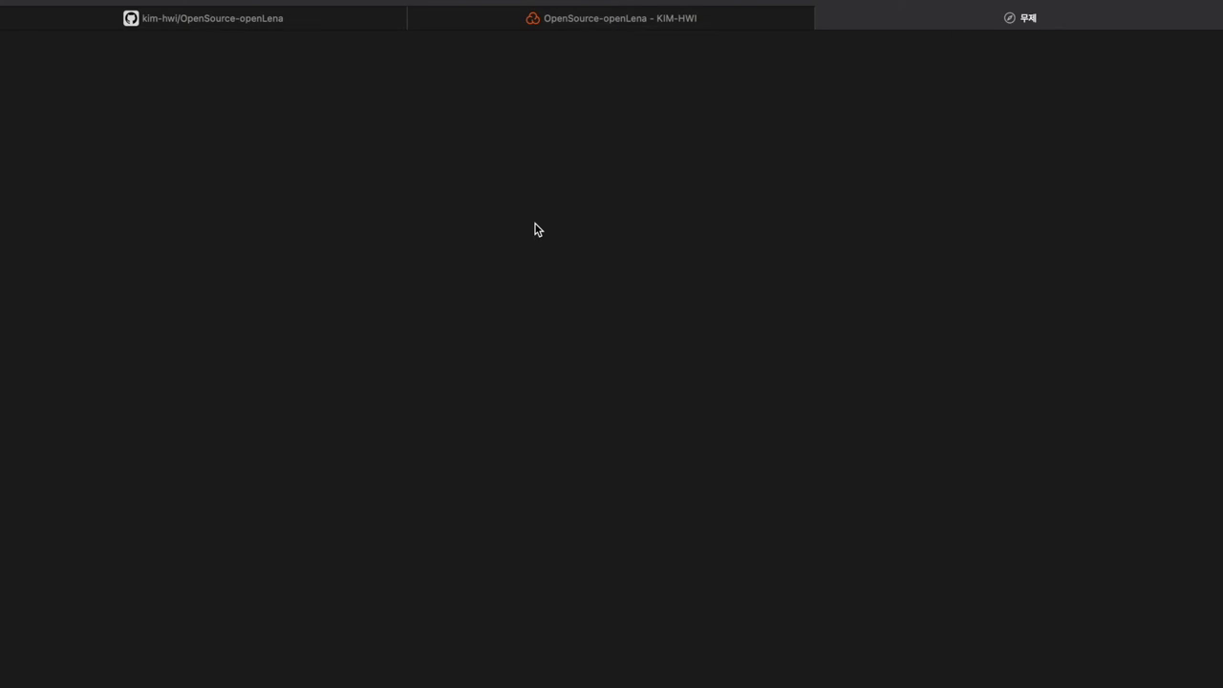
pyautogui.scroll(-4, 441, 351)
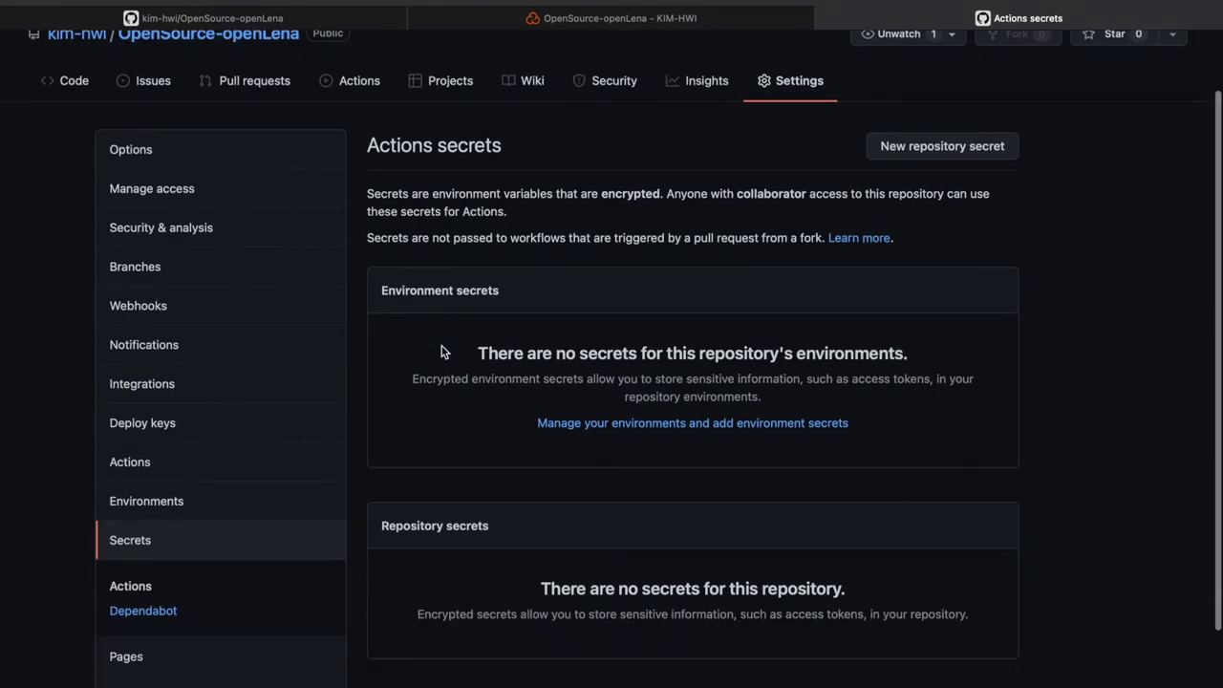
pyautogui.scroll(4, 442, 352)
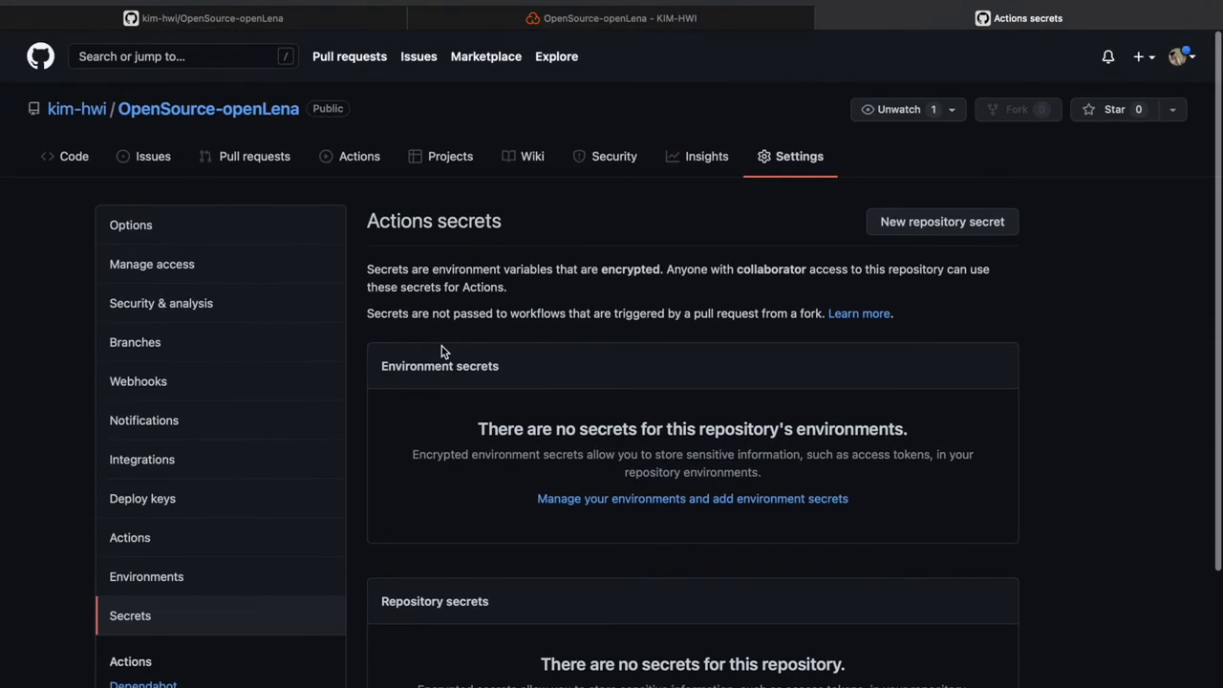
pyautogui.click(907, 232)
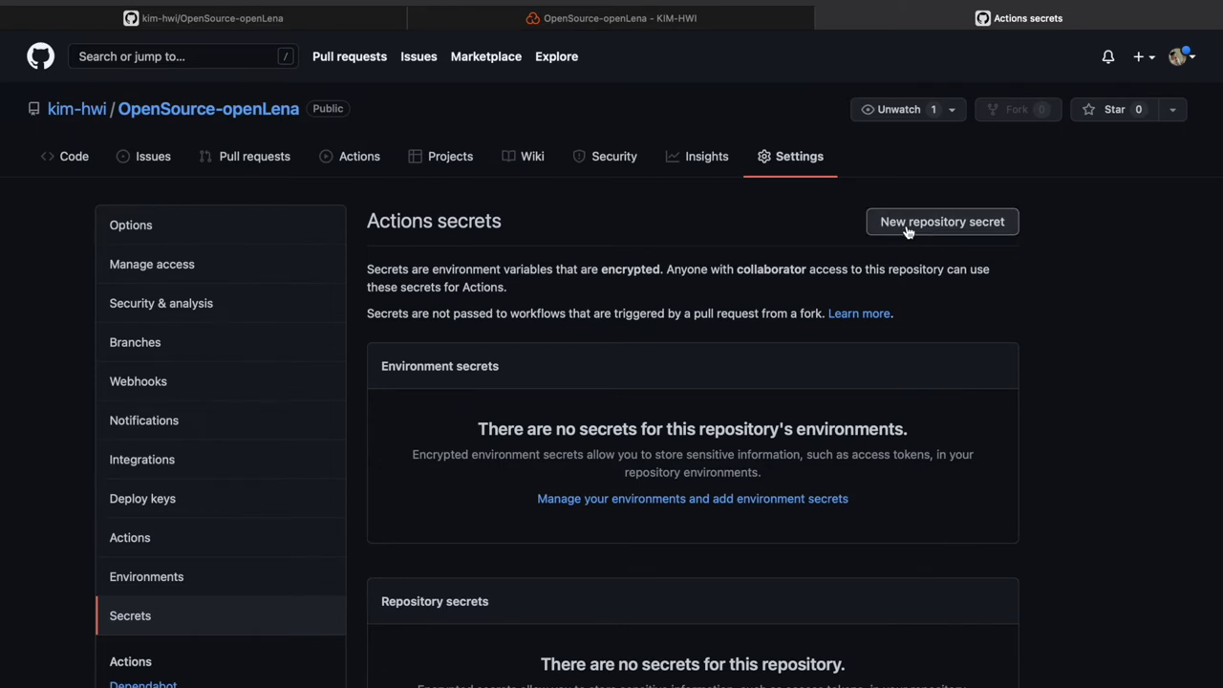
pyautogui.click(456, 291)
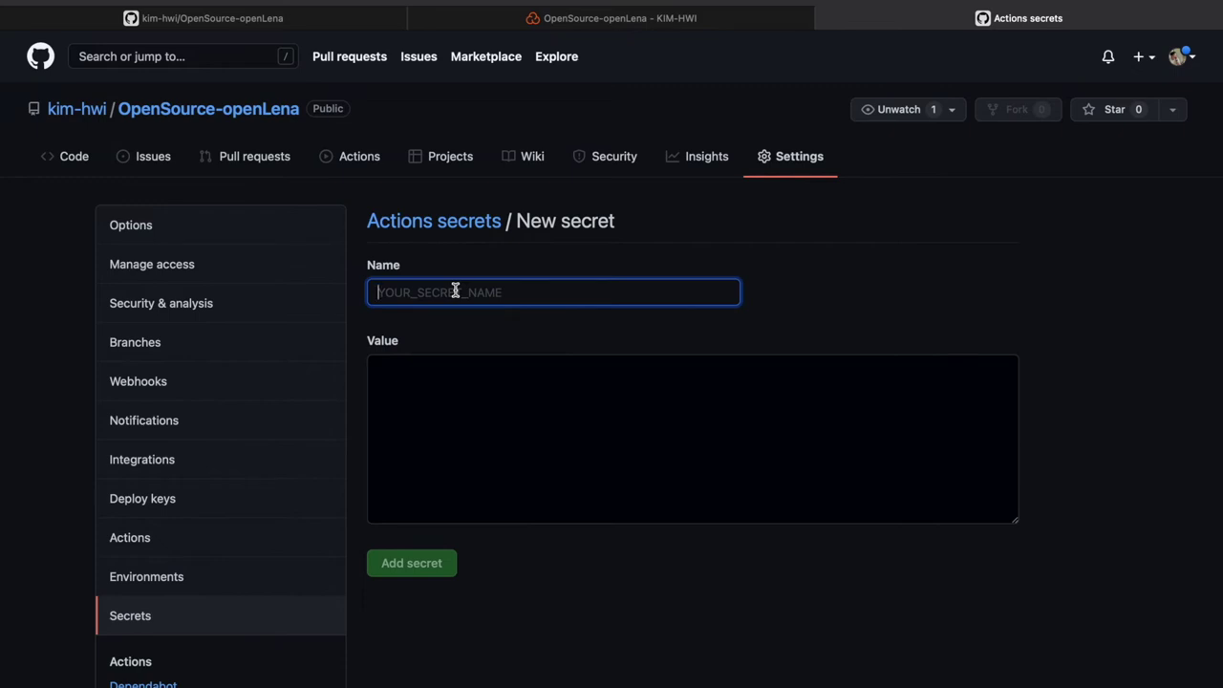
pyautogui.press('super+v')
pyautogui.click(491, 266)
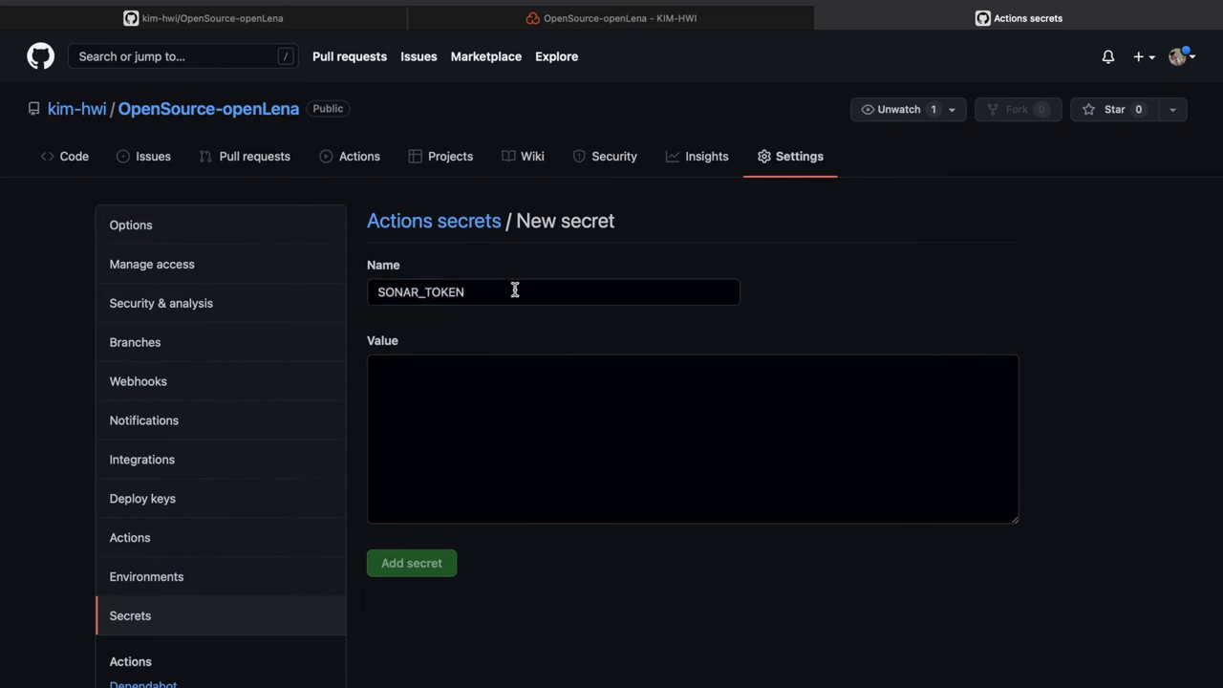
# Step: Copy the token from SonarCloud into the new secret's value, add the secret, and check it among the repository secrets
pyautogui.click(630, 17)
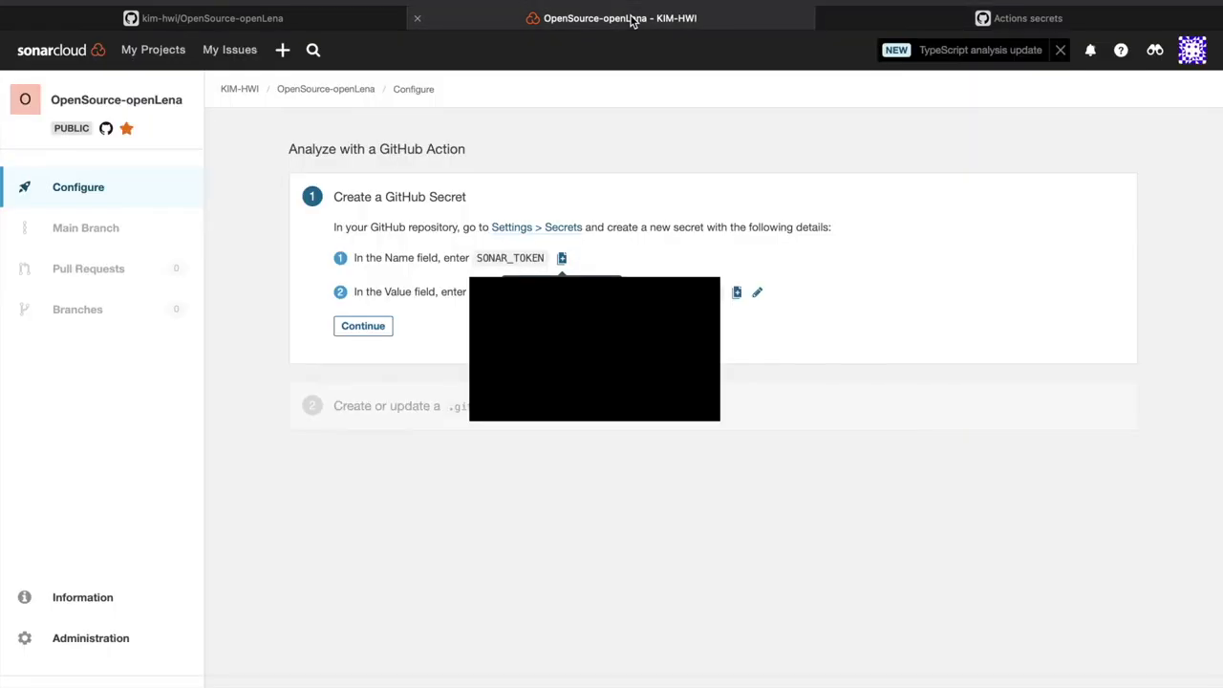
pyautogui.click(736, 293)
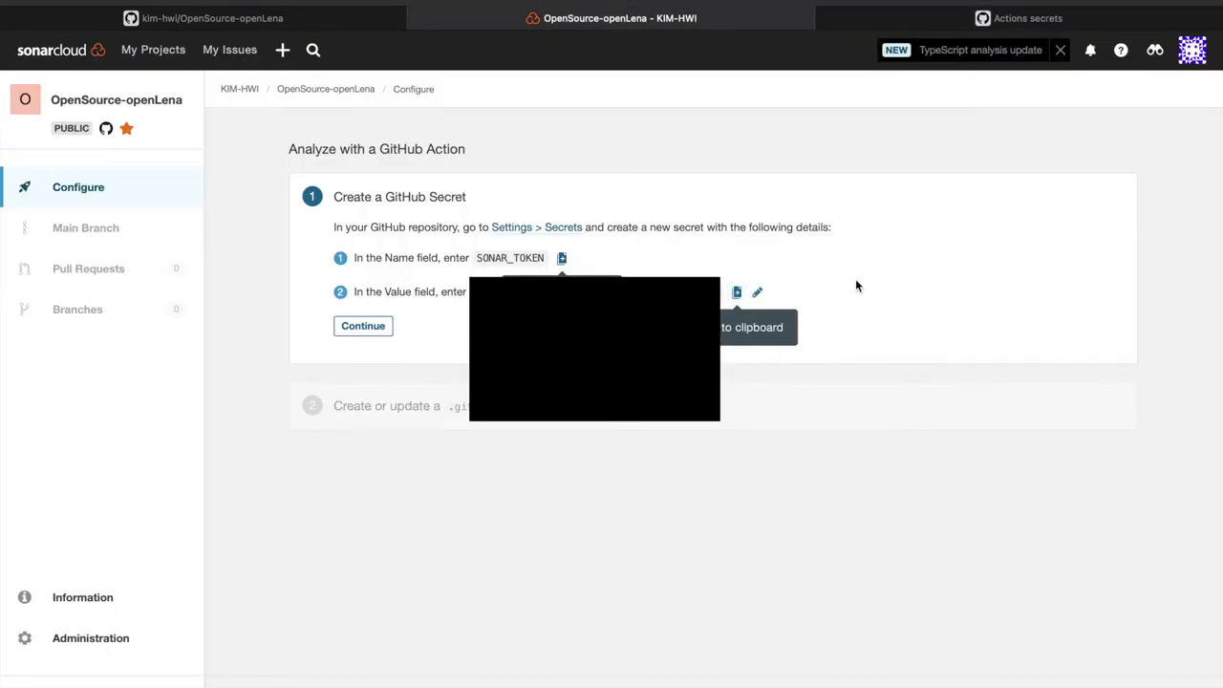
pyautogui.click(1022, 17)
pyautogui.click(701, 430)
pyautogui.hotkey('ctrl', 'v')
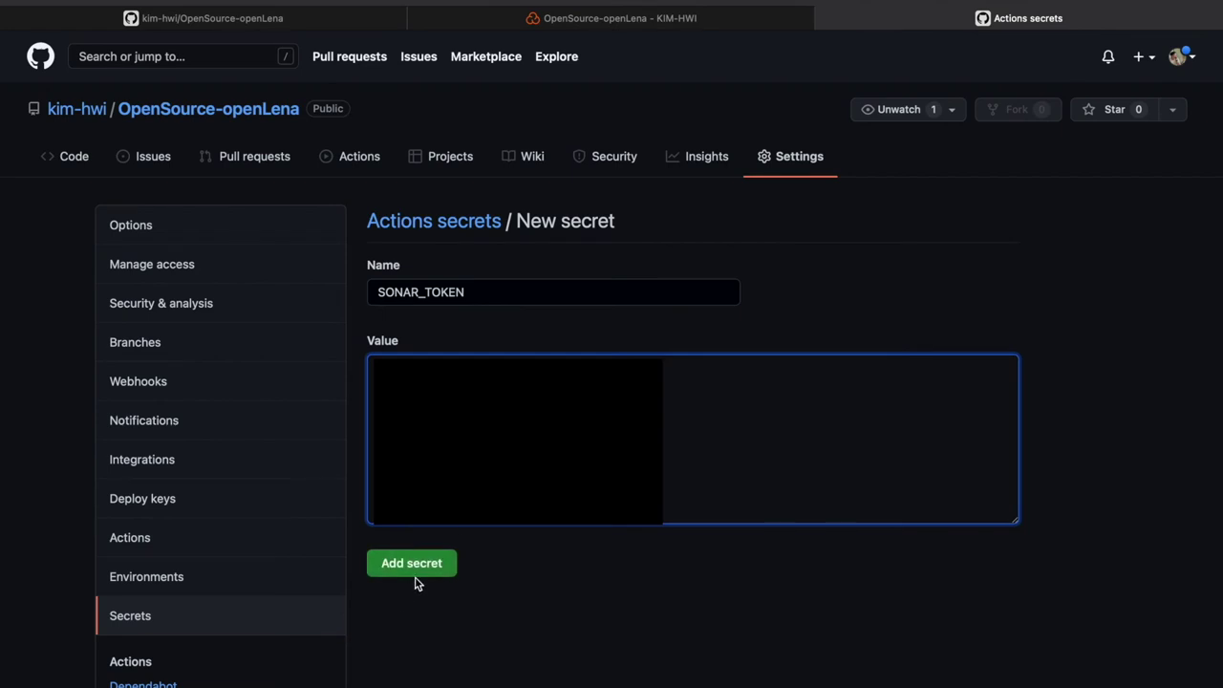
pyautogui.click(429, 568)
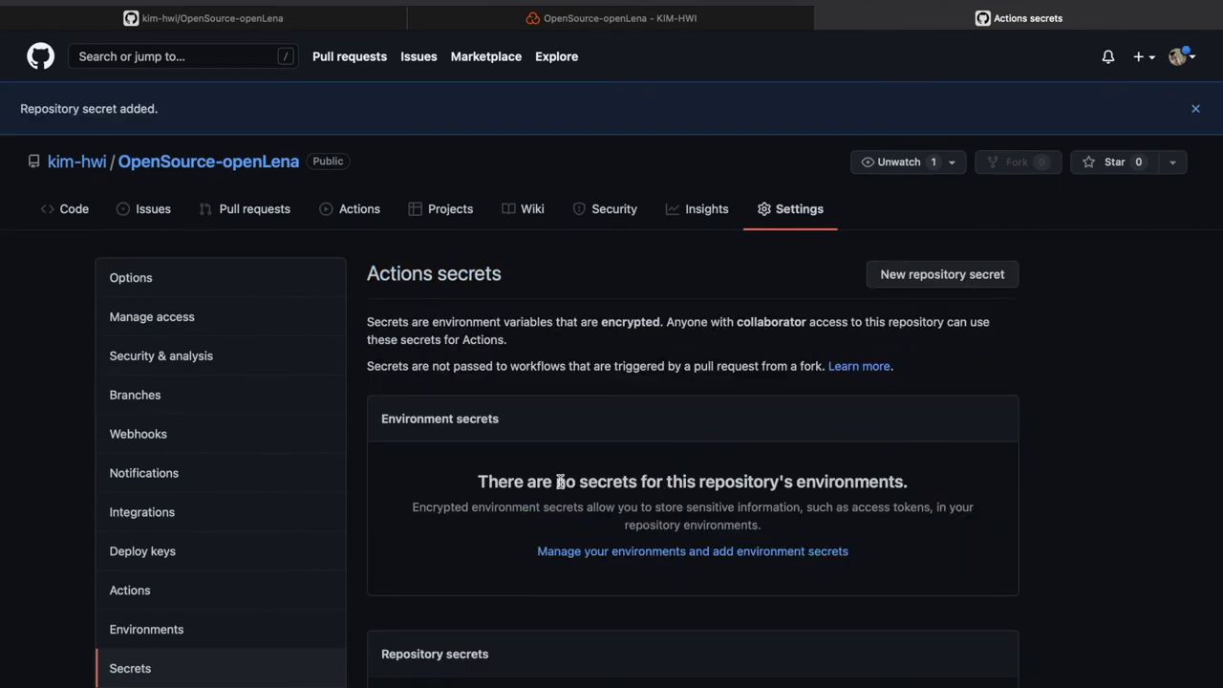
pyautogui.scroll(-3, 560, 483)
pyautogui.scroll(1, 487, 490)
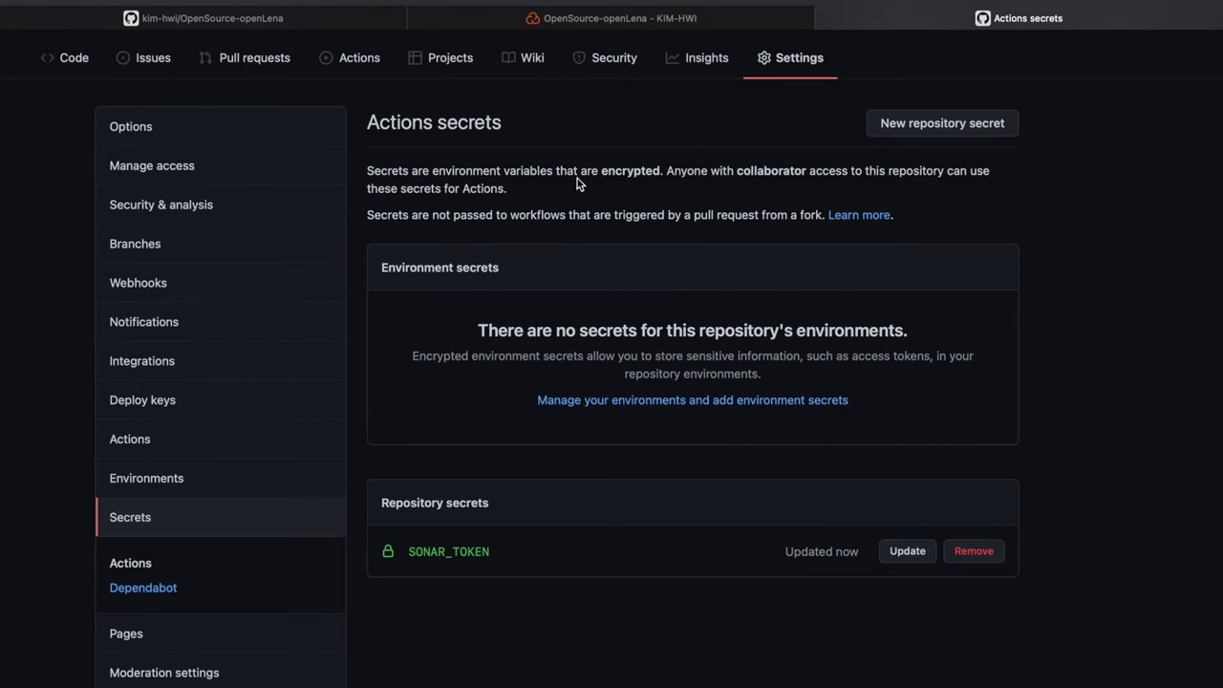
pyautogui.scroll(3, 580, 341)
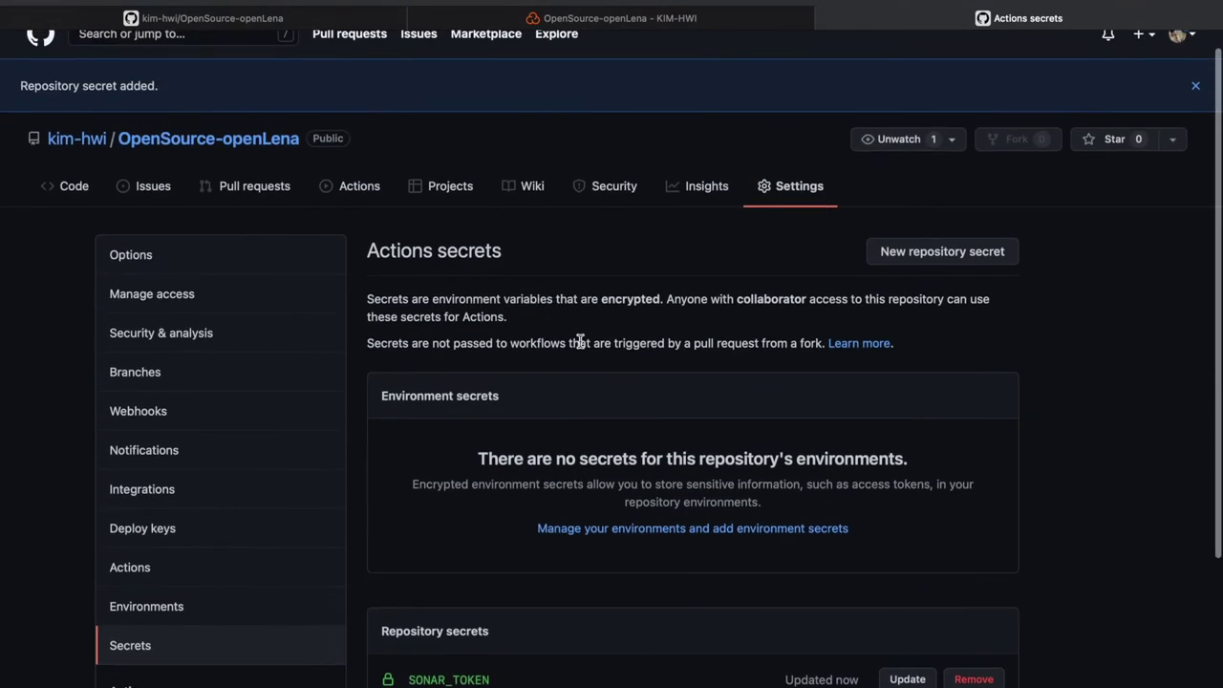
pyautogui.scroll(-2, 488, 488)
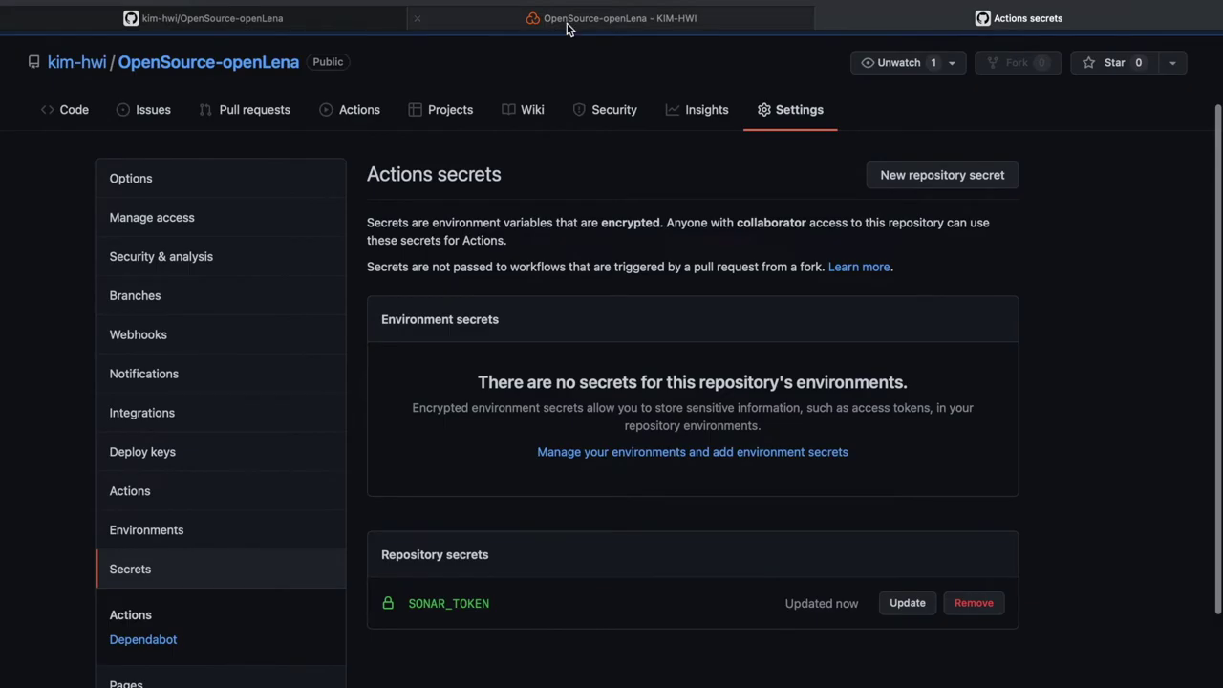
# Step: Continue the SonarCloud setup to the build.yml stage, choose Maven as the build option and review its configuration snippets
pyautogui.click(567, 21)
pyautogui.click(363, 326)
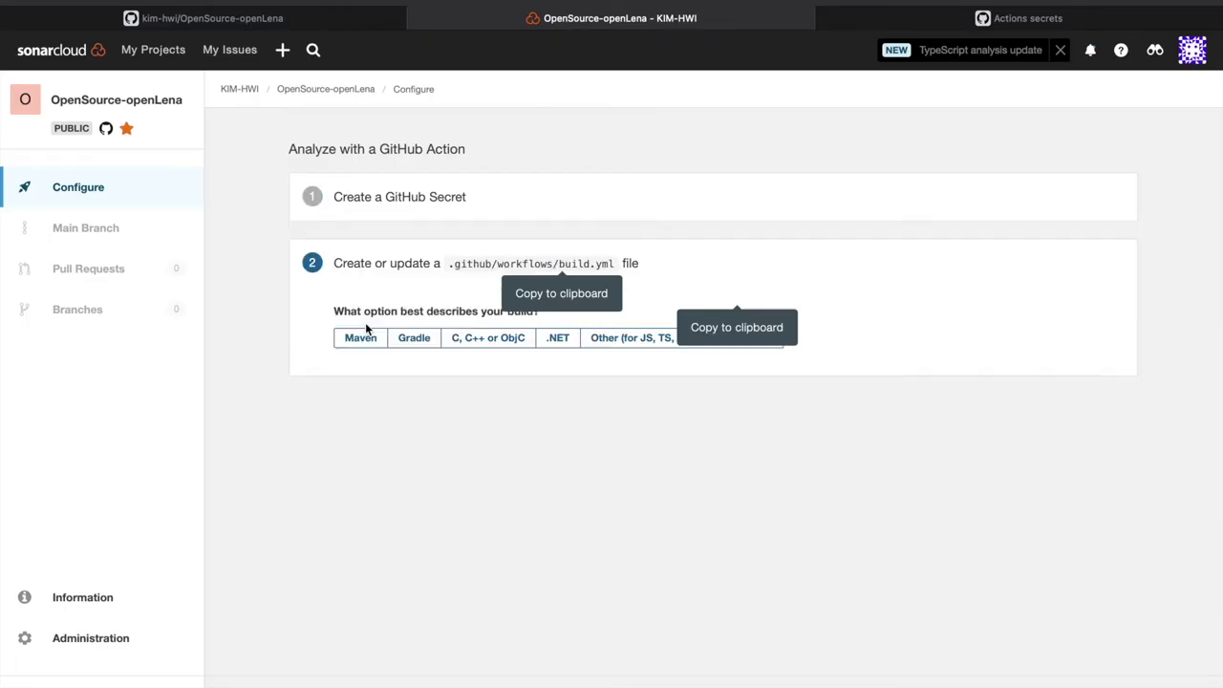
pyautogui.click(361, 335)
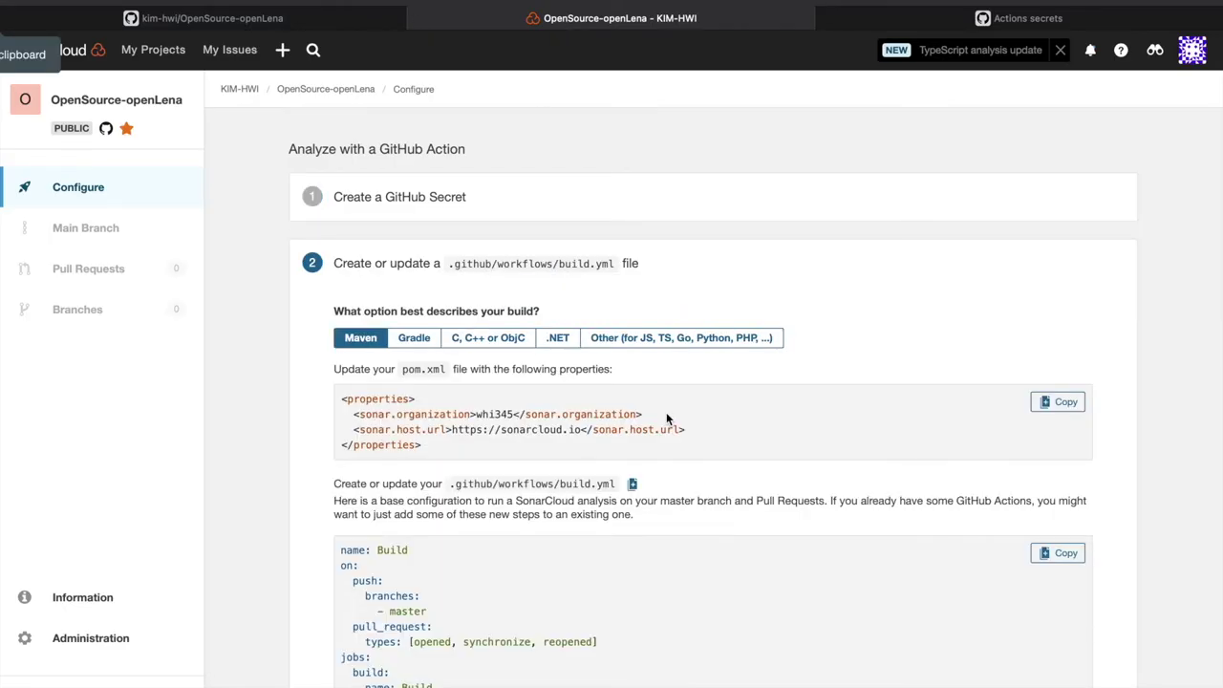
pyautogui.scroll(-1, 424, 417)
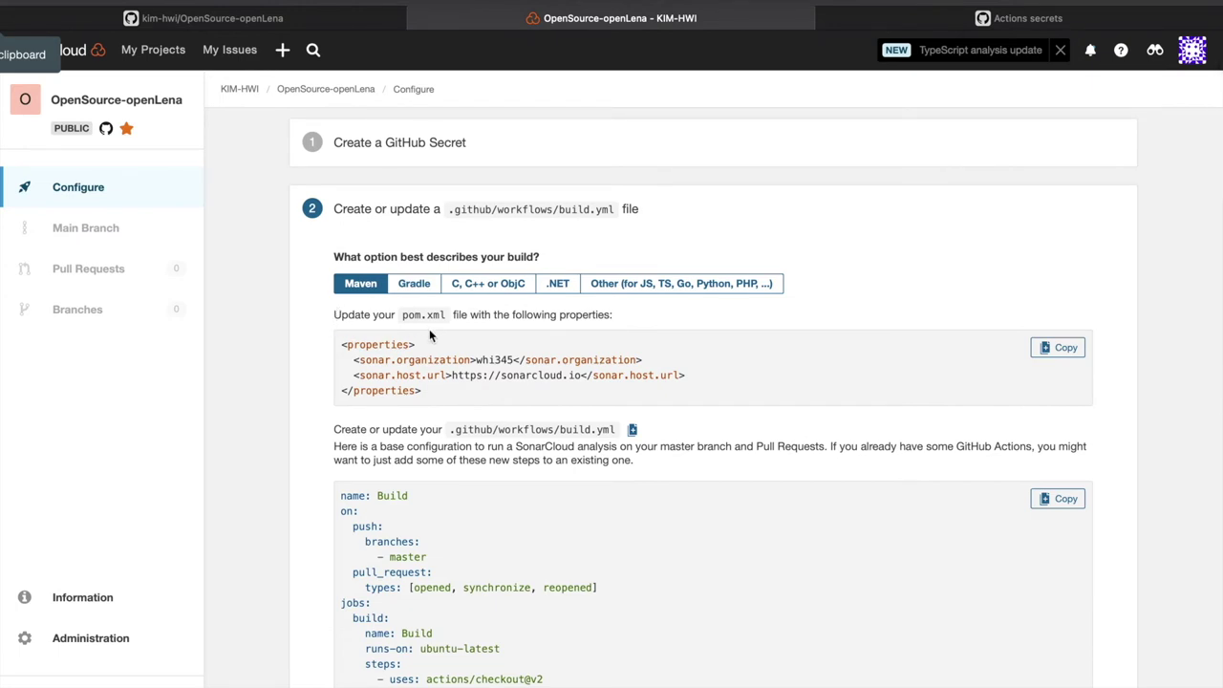
pyautogui.scroll(-1, 391, 358)
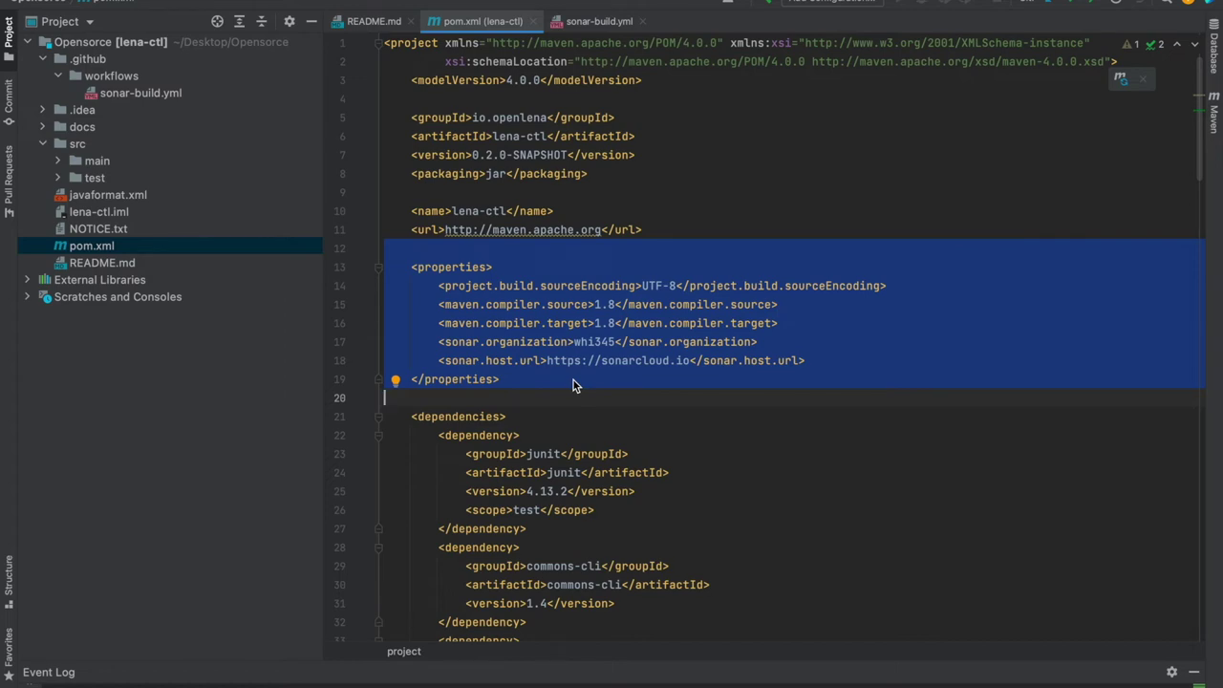
# Step: Switch to the IDE and examine the source encoding and Maven compiler source and target properties in pom.xml
pyautogui.click(668, 290)
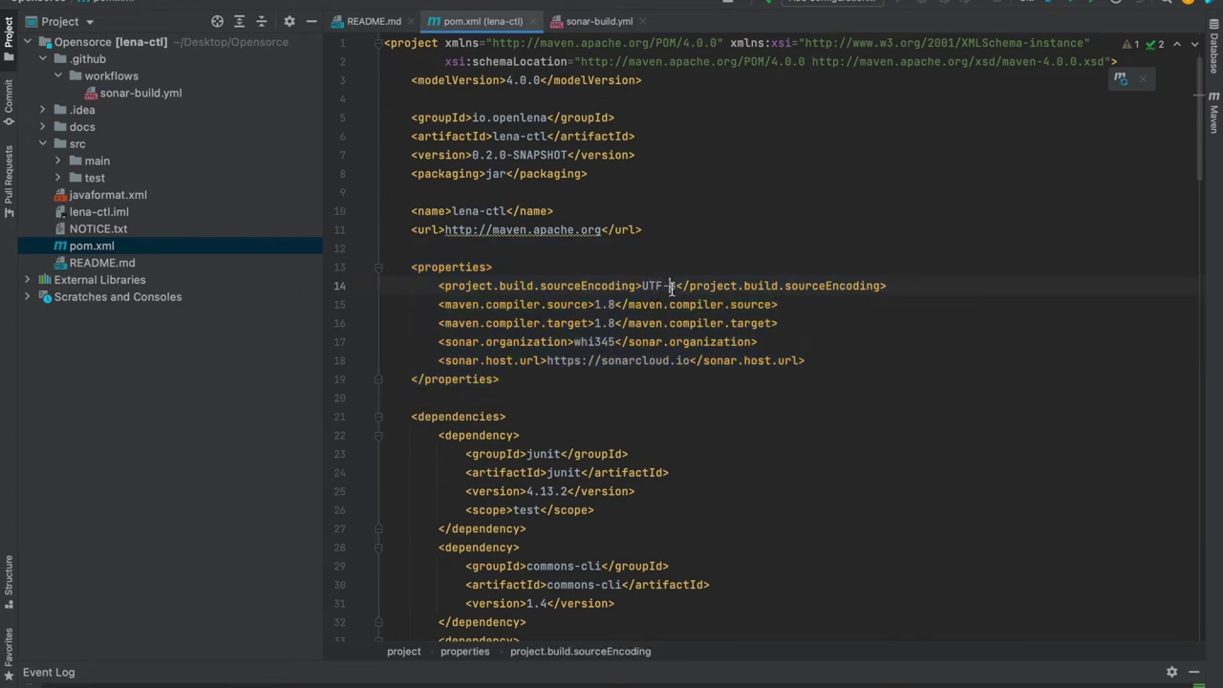
pyautogui.click(611, 307)
pyautogui.click(600, 324)
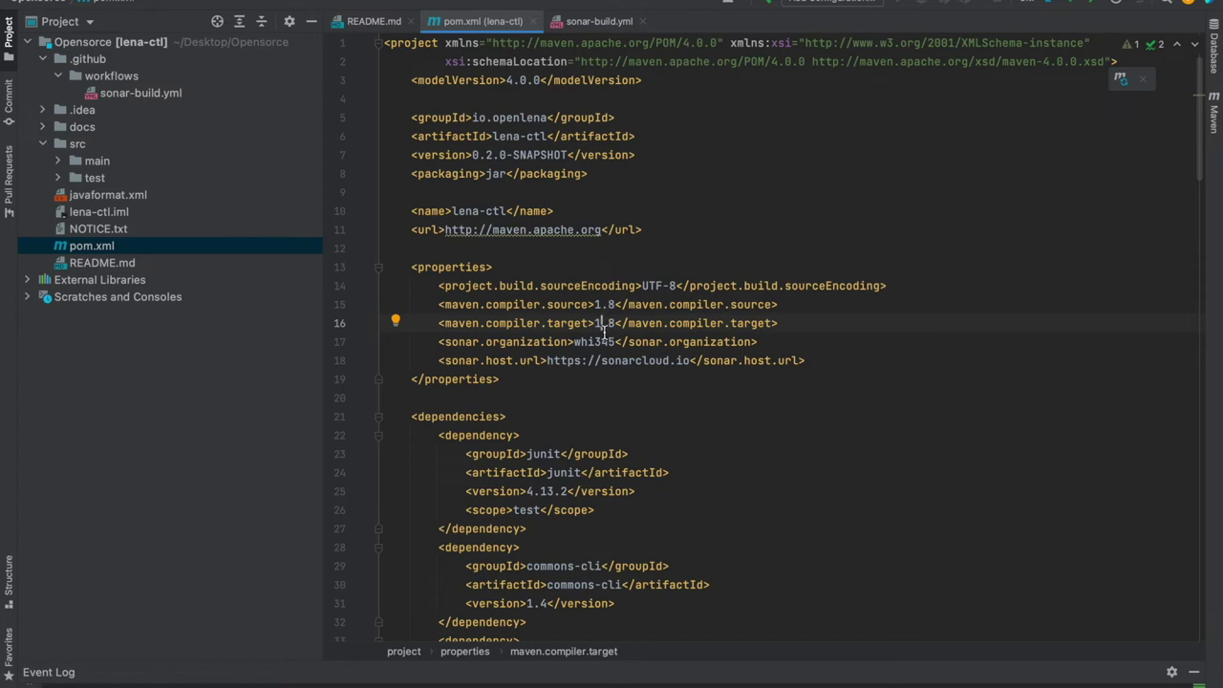
# Step: Examine the sonar.organization and sonar.host.url properties in pom.xml
pyautogui.click(587, 342)
pyautogui.click(615, 360)
pyautogui.click(591, 342)
pyautogui.click(576, 342)
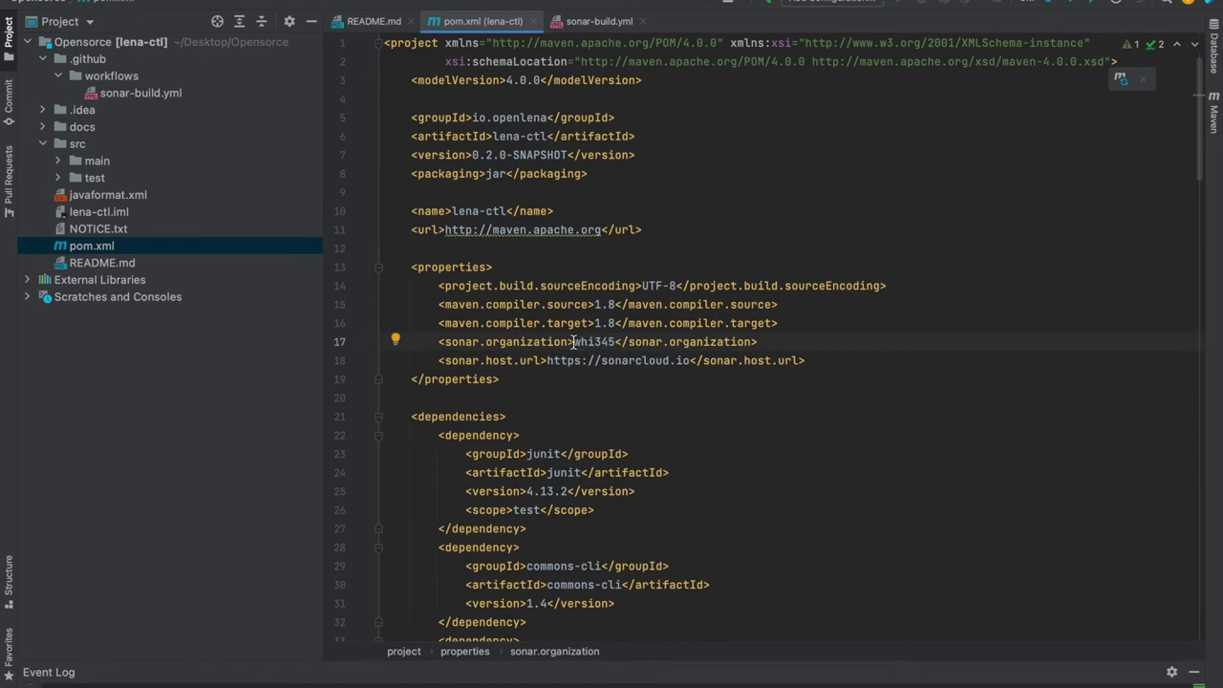
pyautogui.doubleClick(610, 342)
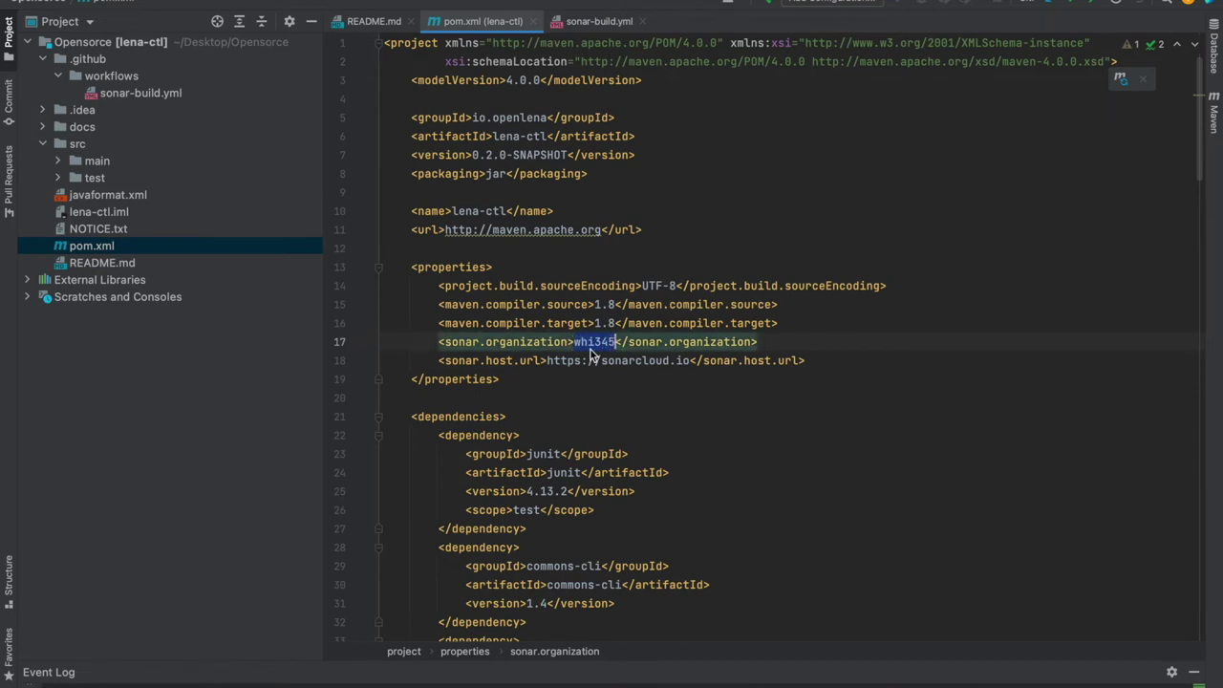
pyautogui.click(588, 362)
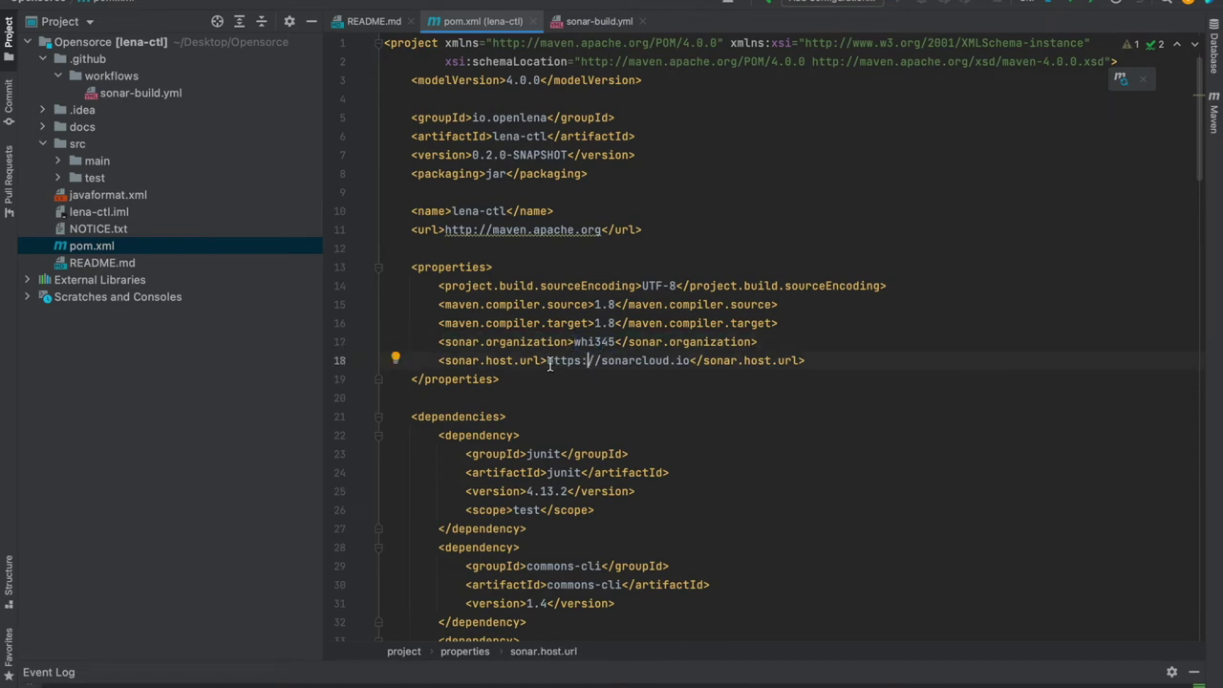
pyautogui.click(597, 341)
pyautogui.click(623, 358)
pyautogui.moveTo(595, 361)
# Step: Open the sonar-build.yml workflow and review its build steps, token variables and the project key in the Maven run command
pyautogui.doubleClick(137, 99)
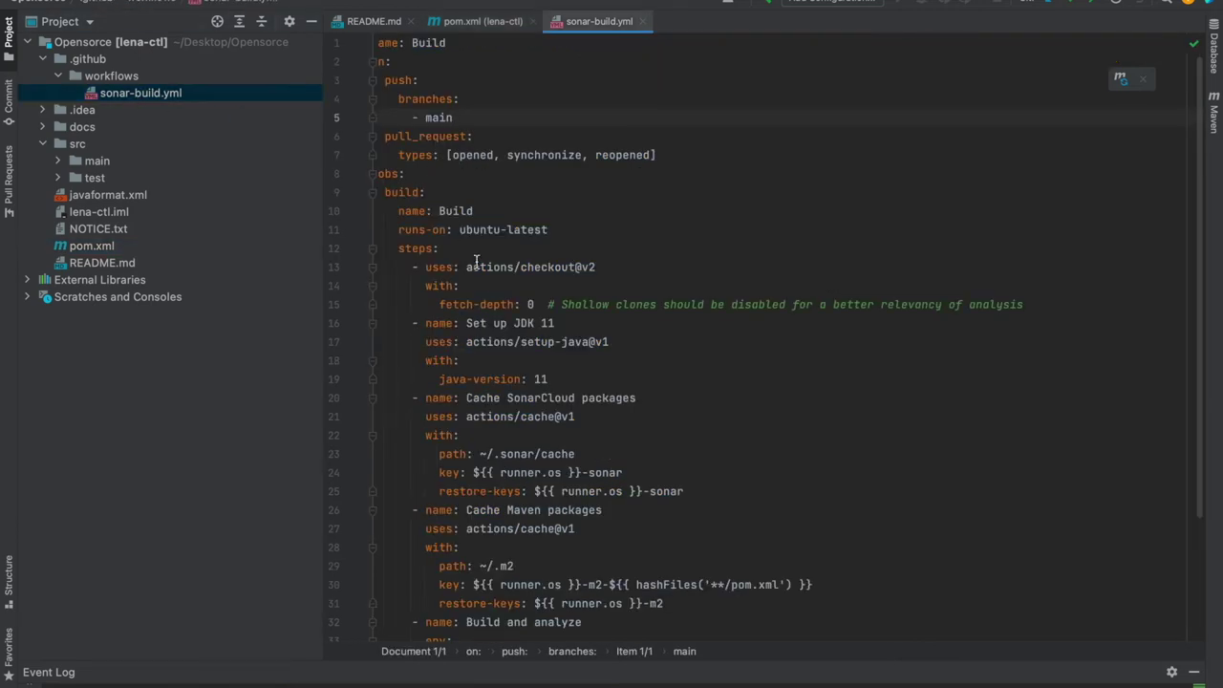
pyautogui.scroll(-3, 469, 376)
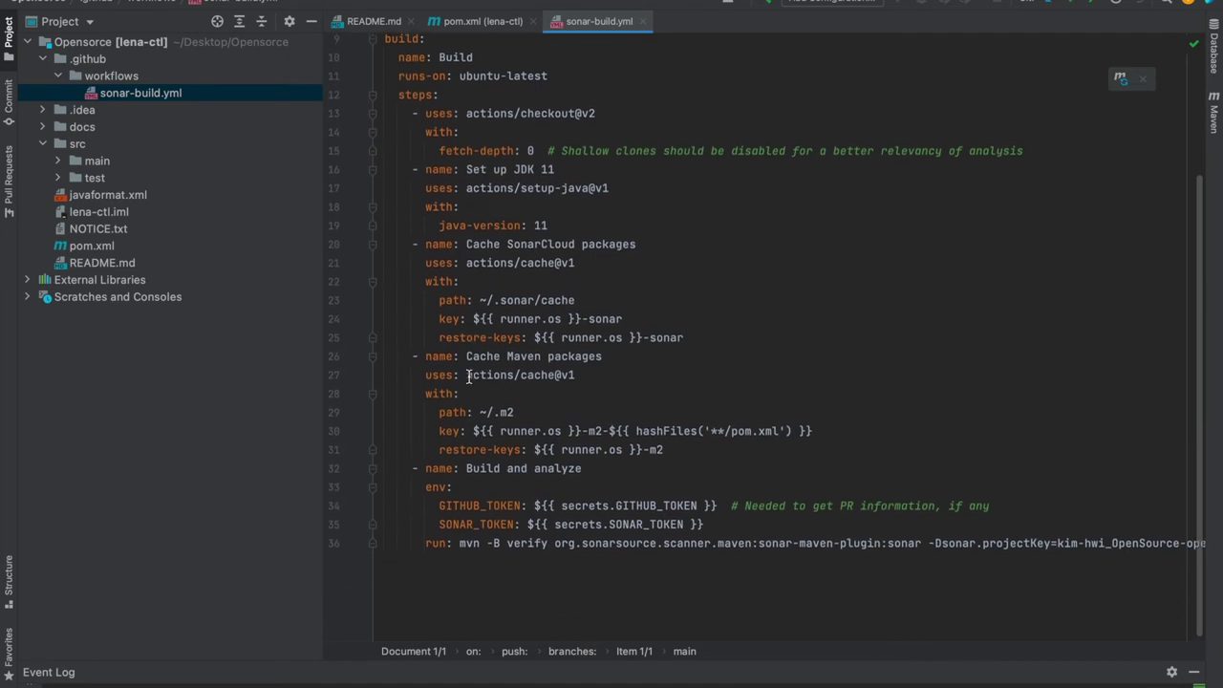
pyautogui.scroll(1, 468, 375)
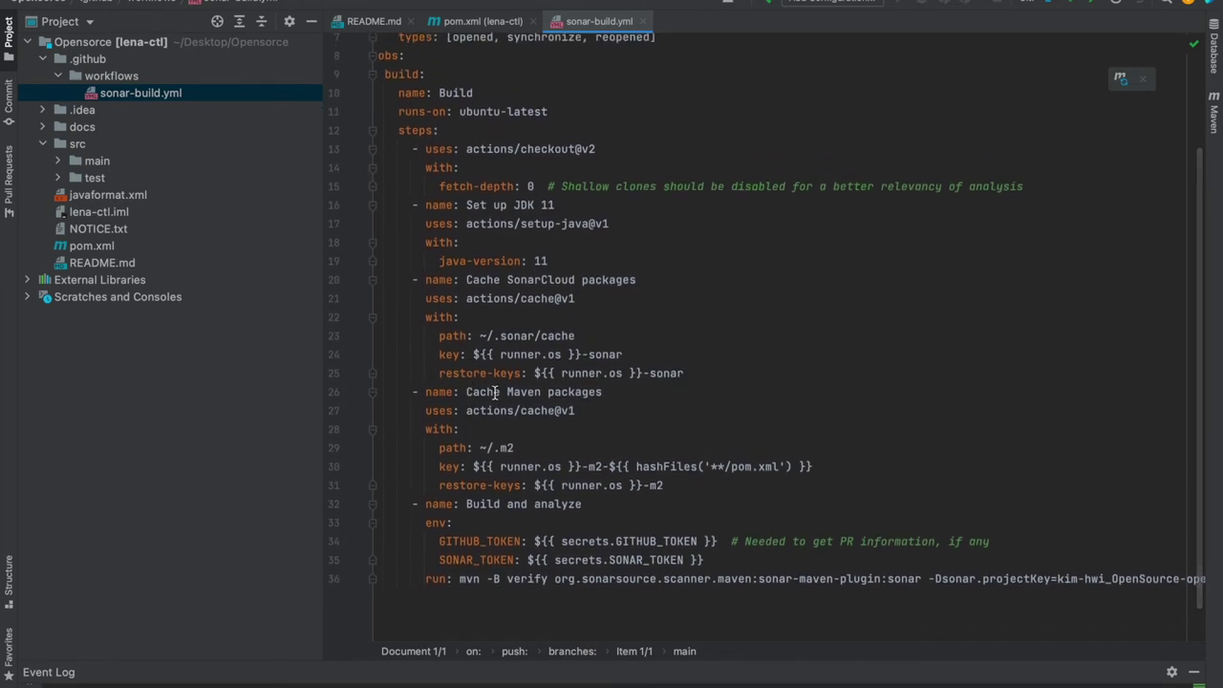
pyautogui.hscroll(3, 669, 516)
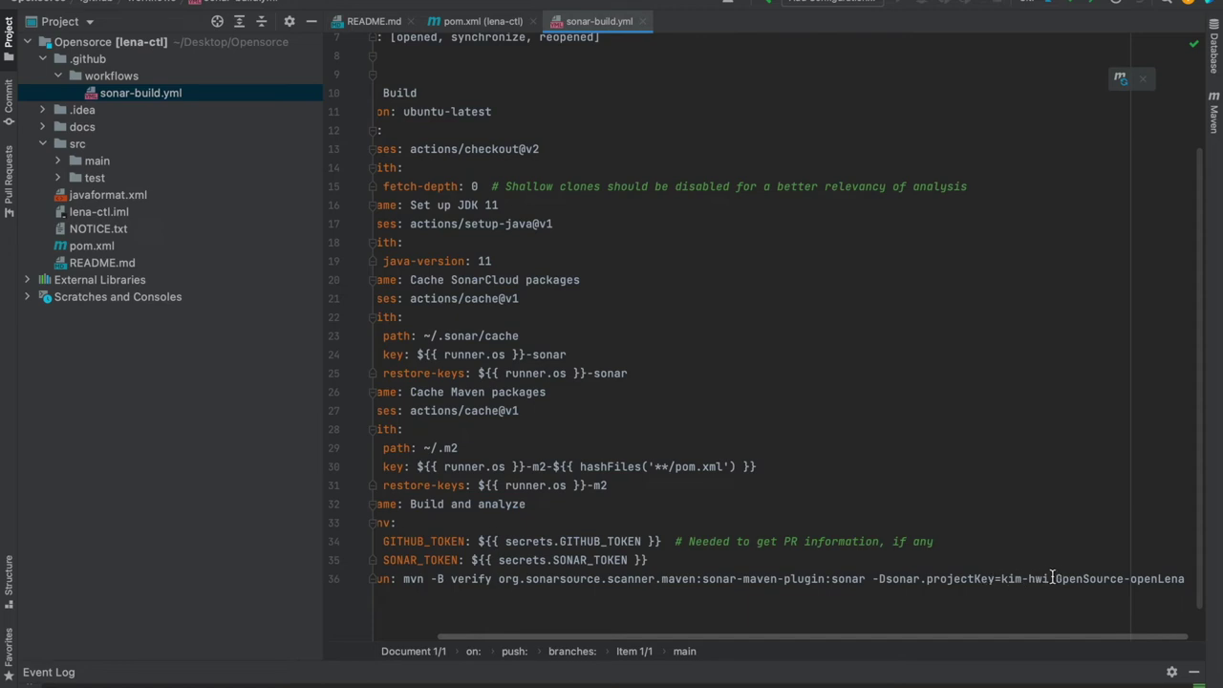
pyautogui.moveTo(1068, 582)
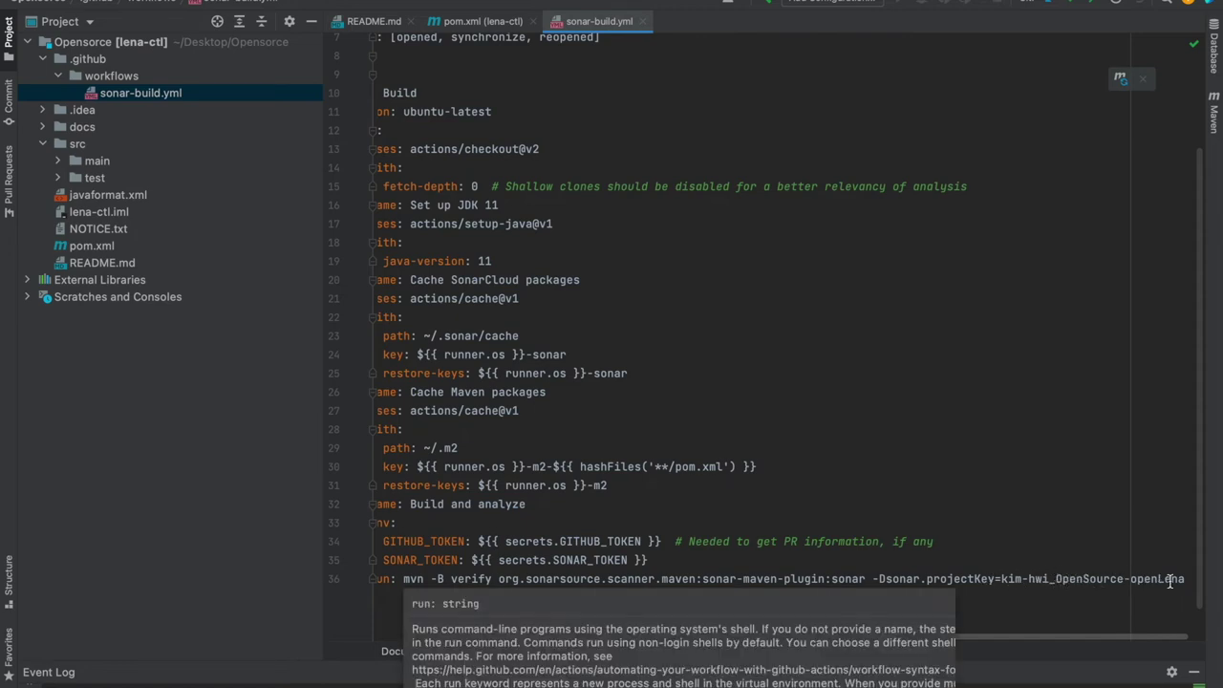
pyautogui.hscroll(-3, 879, 570)
pyautogui.scroll(4, 879, 571)
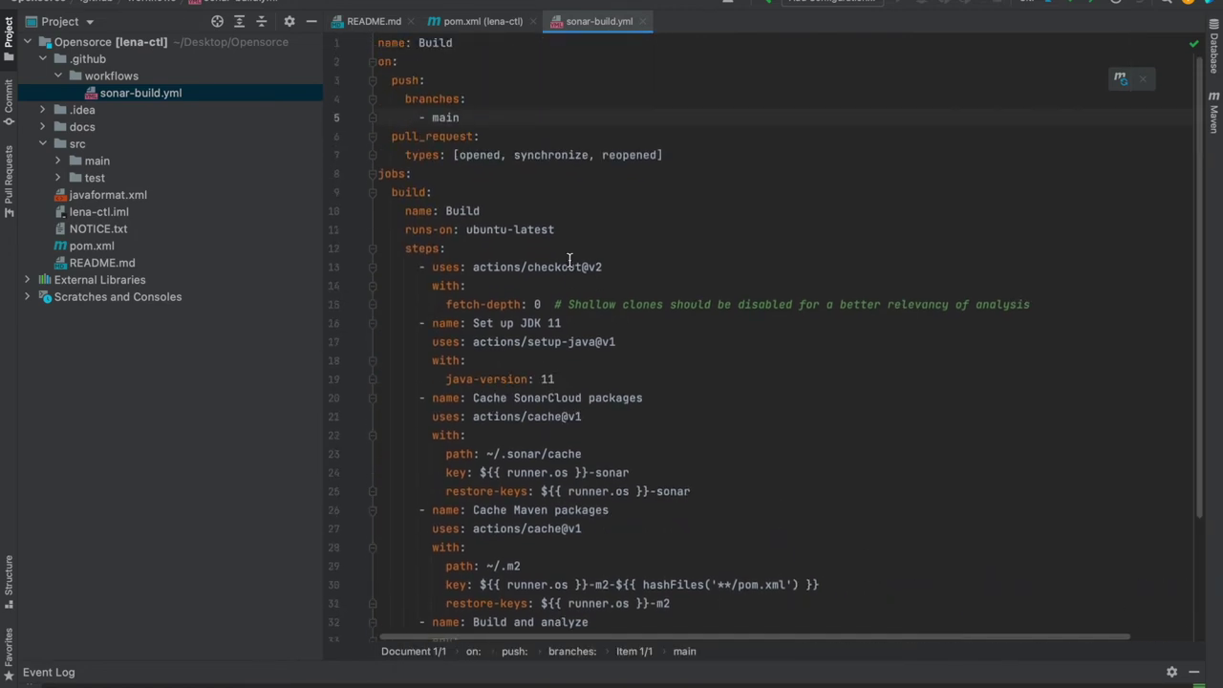
# Step: Try master as the workflow's push branch, restore main, and look over the rest of sonar-build.yml
pyautogui.click(435, 117)
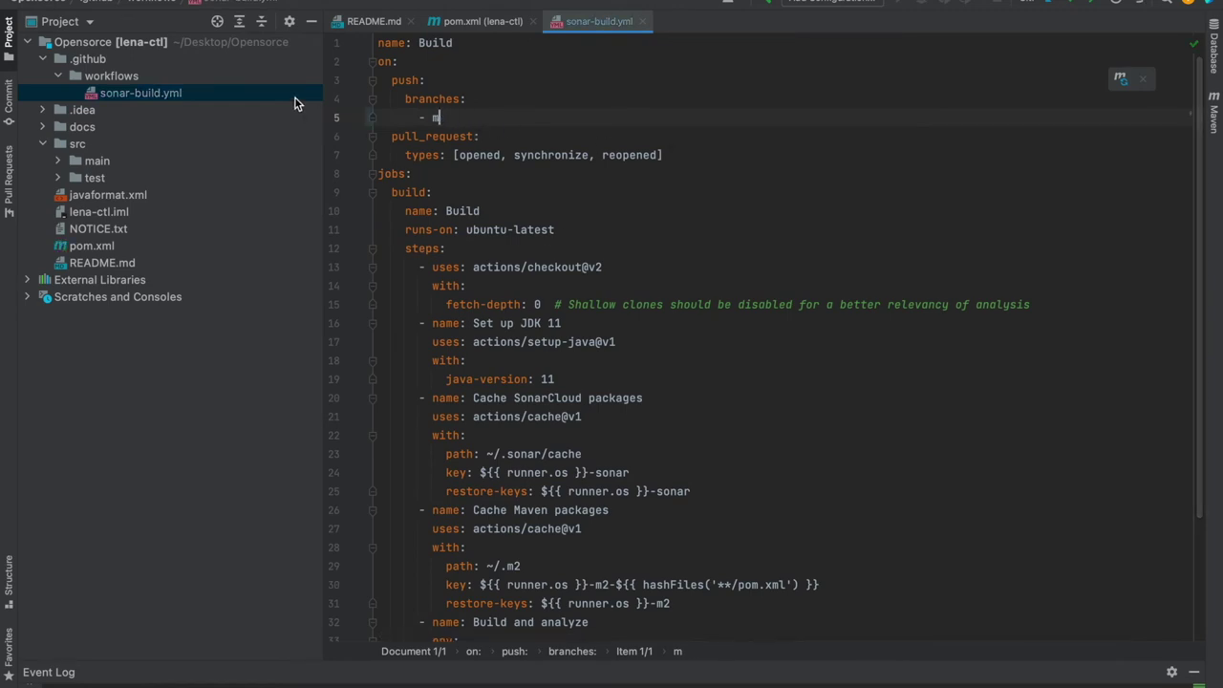
pyautogui.write('aster')
pyautogui.press('BackSpace')
pyautogui.press('BackSpace')
pyautogui.press('BackSpace')
pyautogui.press('BackSpace')
pyautogui.write('in')
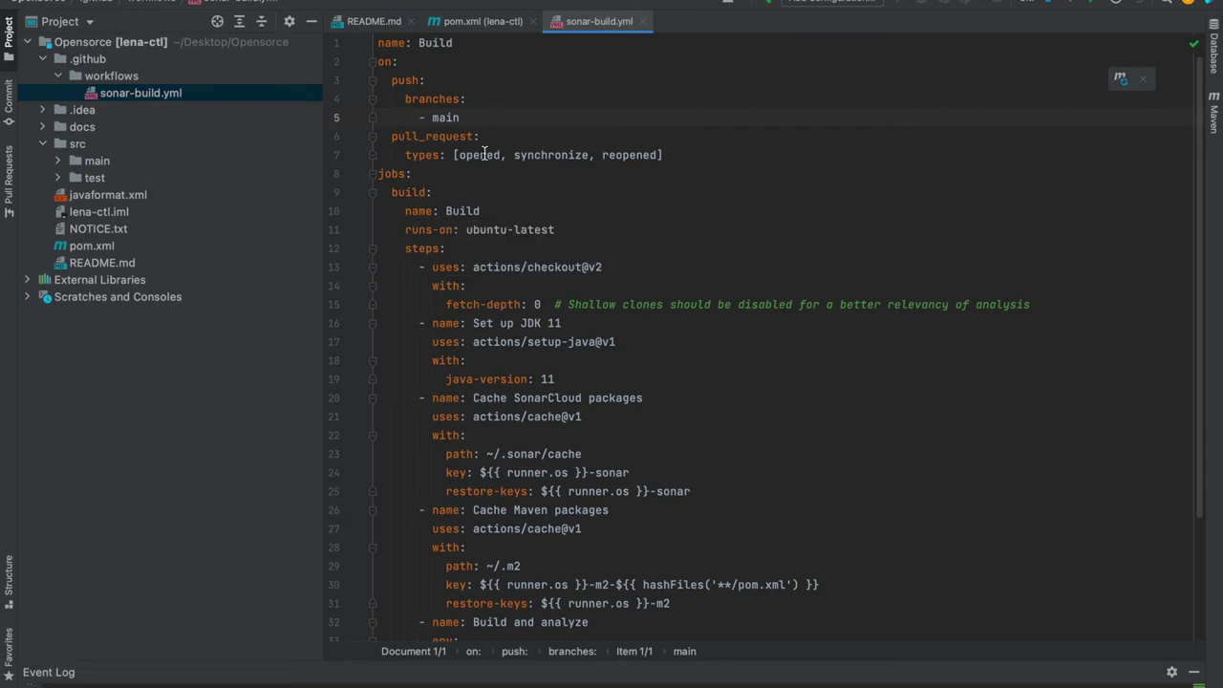
pyautogui.scroll(-3, 484, 155)
pyautogui.scroll(3, 484, 155)
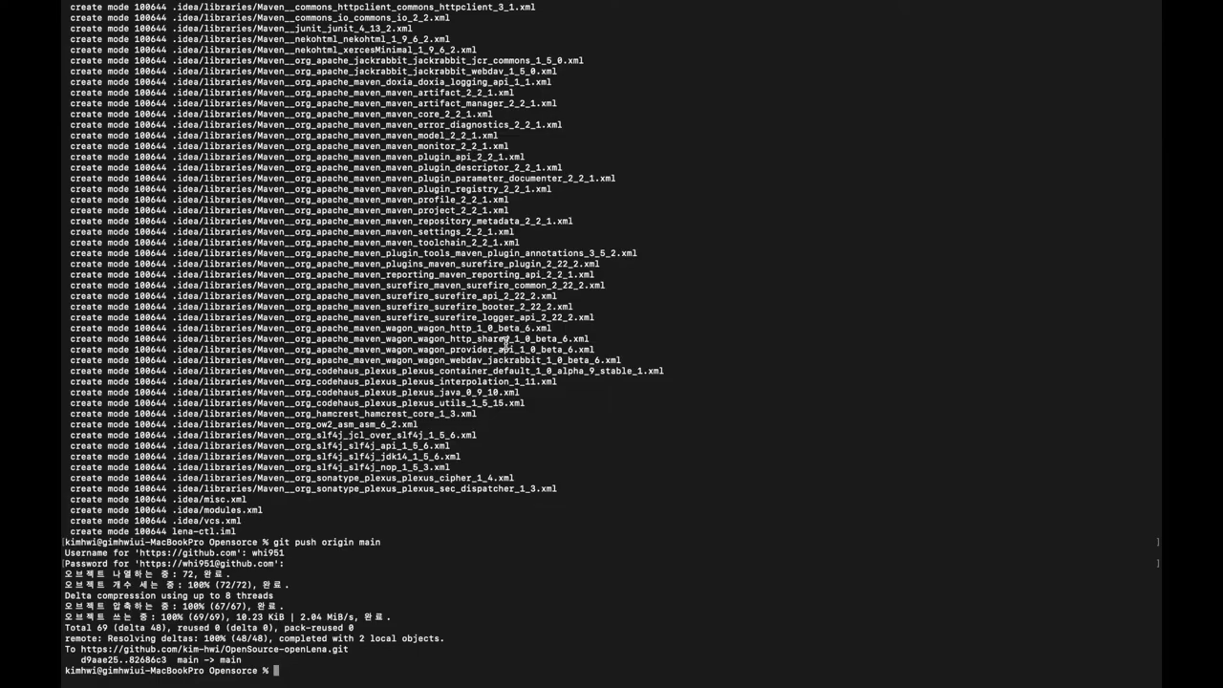
# Step: Switch to the terminal, stage all changes and commit them with the message "mian push"
pyautogui.write('git add .')
pyautogui.press('Return')
pyautogui.write('git commi')
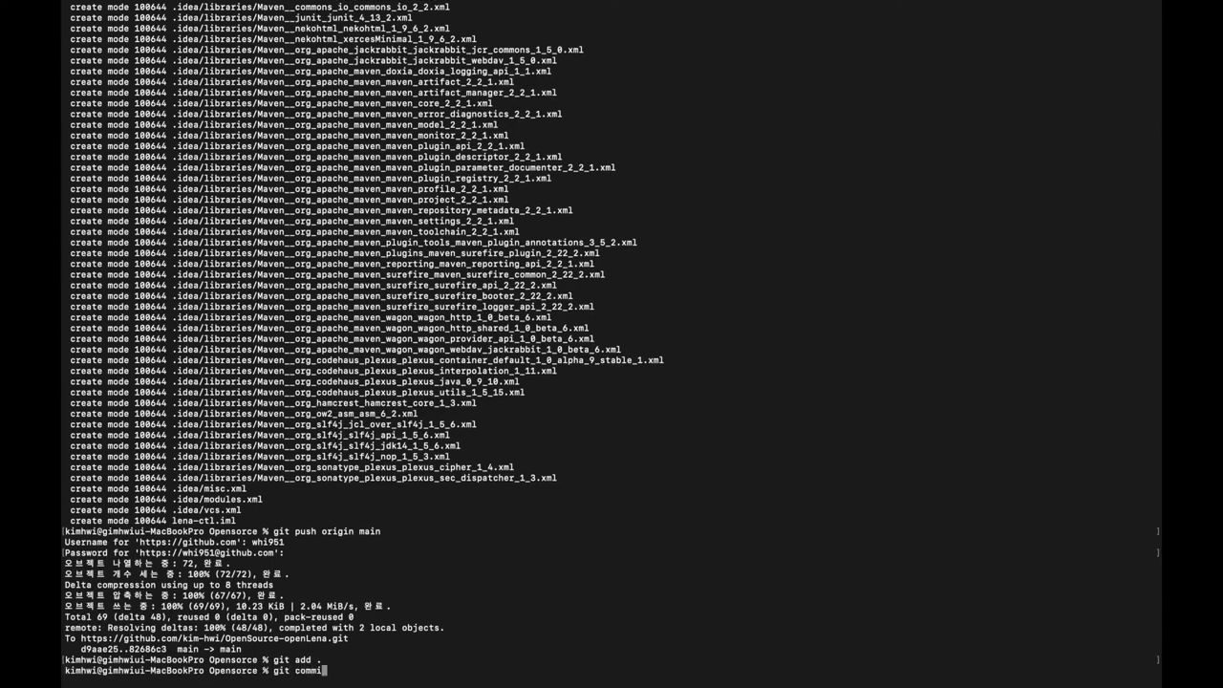
pyautogui.write('t -m"mian psu')
pyautogui.press('BackSpace')
pyautogui.write('sh"')
pyautogui.press('Return')
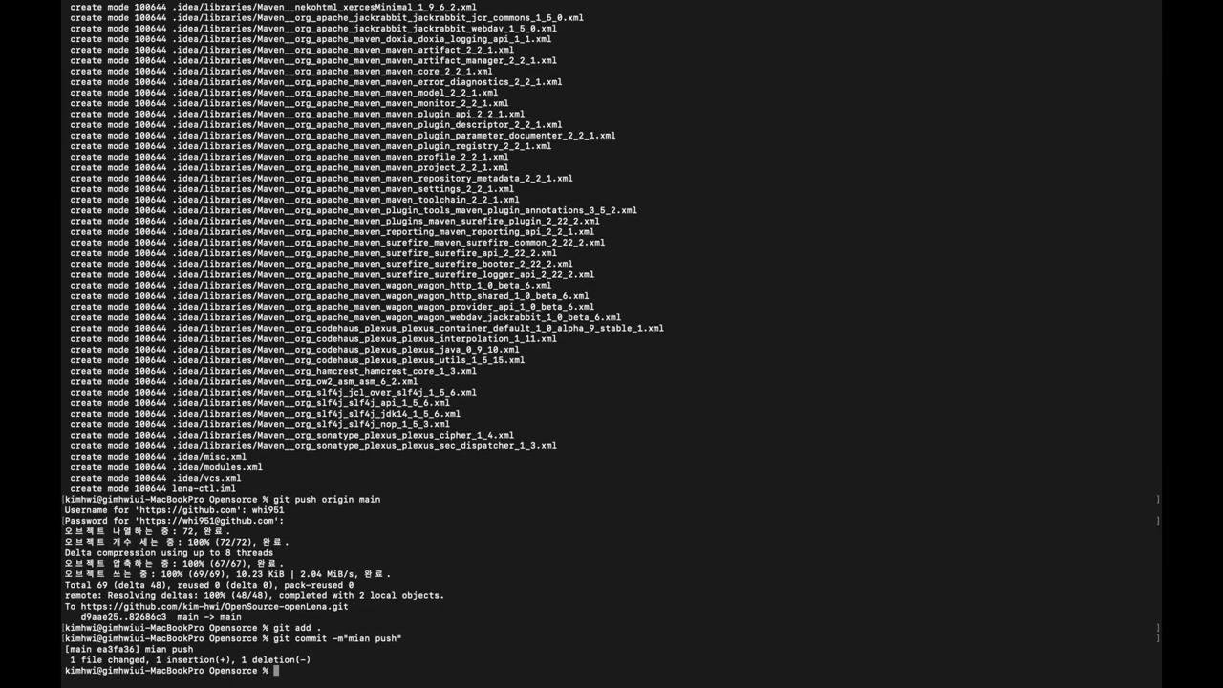
# Step: Push the commit to origin main, authenticating with the GitHub username and account password
pyautogui.write('git push ir')
pyautogui.press('BackSpace')
pyautogui.press('BackSpace')
pyautogui.write('origin main')
pyautogui.press('Return')
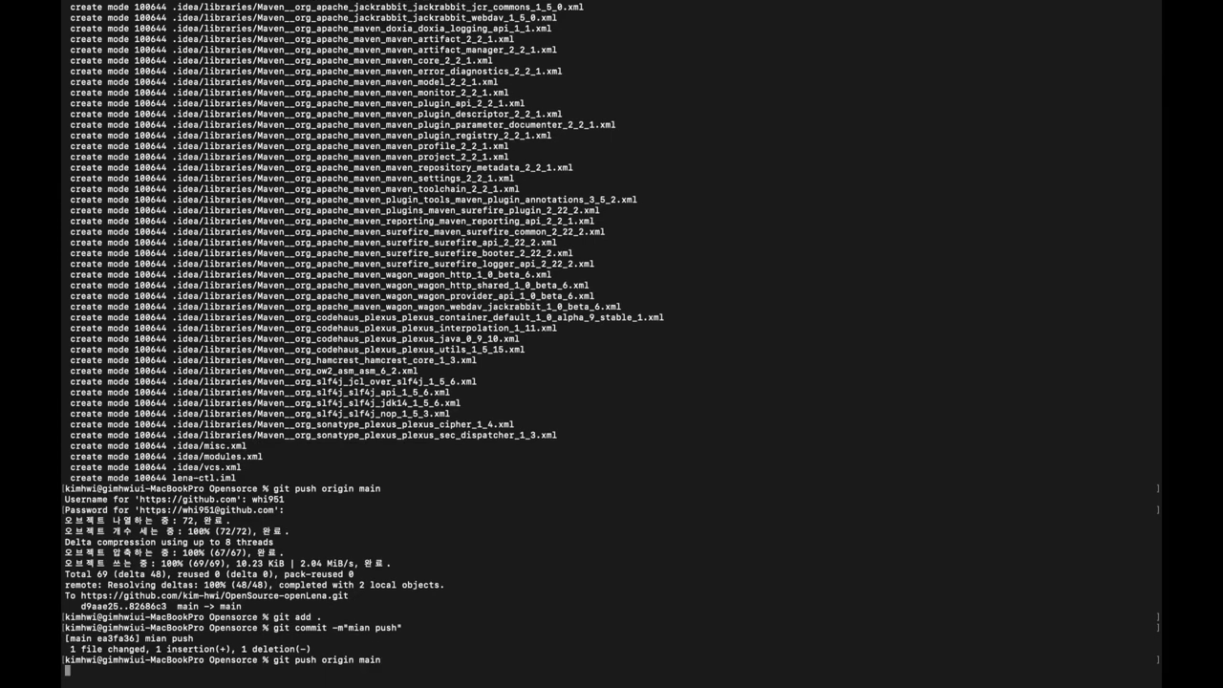
pyautogui.write('whi951')
pyautogui.press('Return')
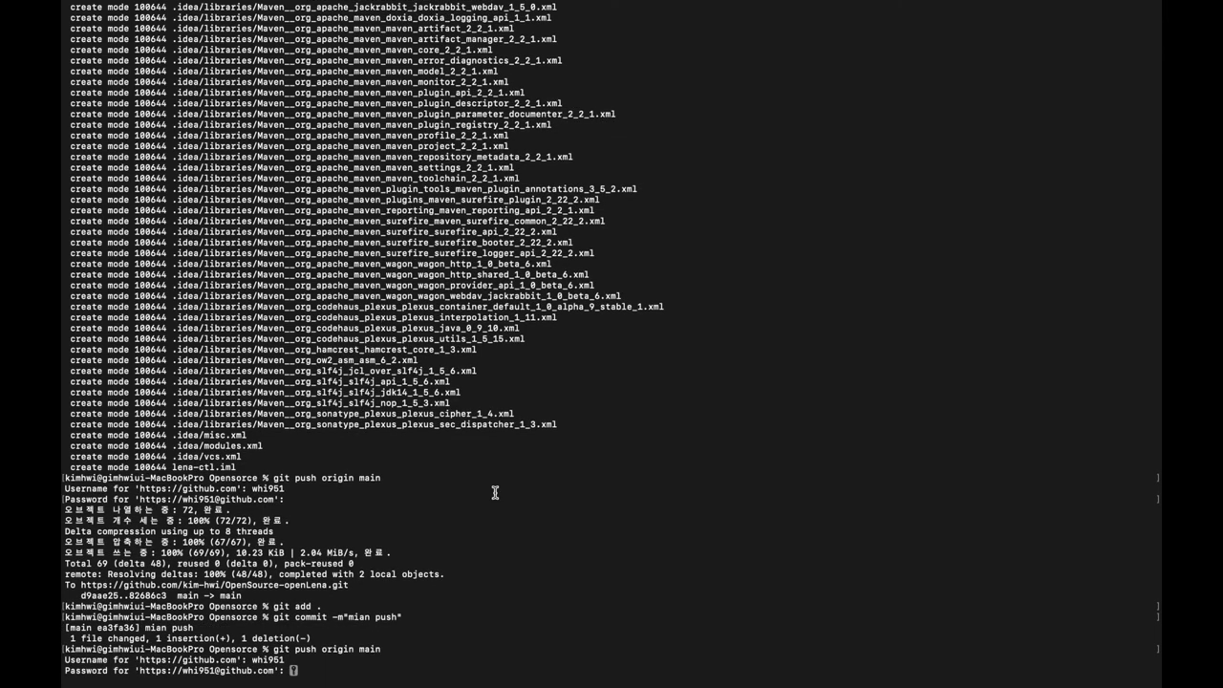
pyautogui.press('Return')
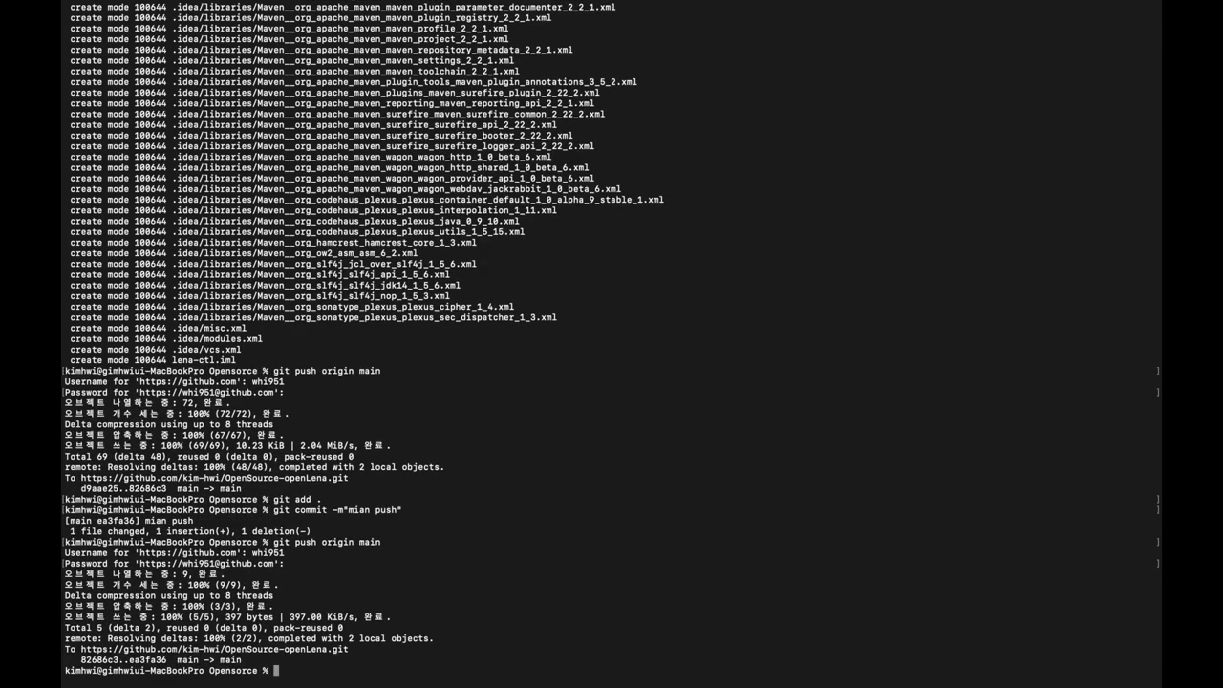
# Step: Switch to the browser, refresh the OpenSource-openLena repository on GitHub and check its Actions workflow runs
pyautogui.hotkey('ctrl', 'Right')
pyautogui.hotkey('ctrl', 'Right')
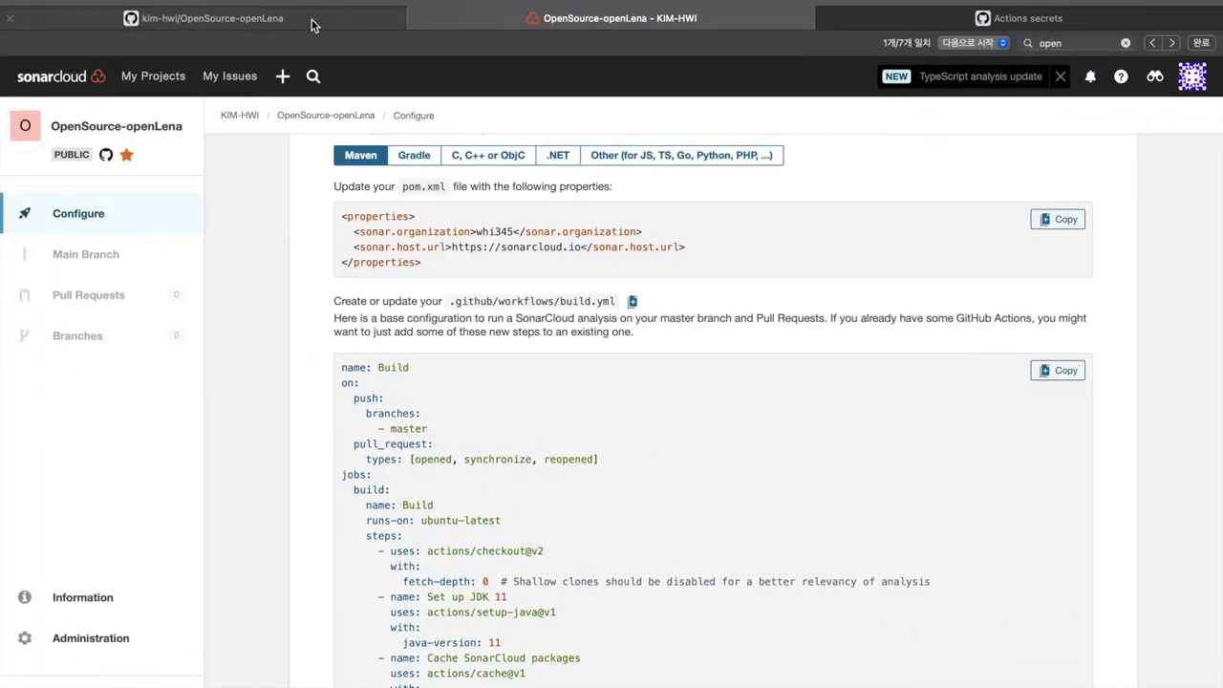
pyautogui.click(282, 19)
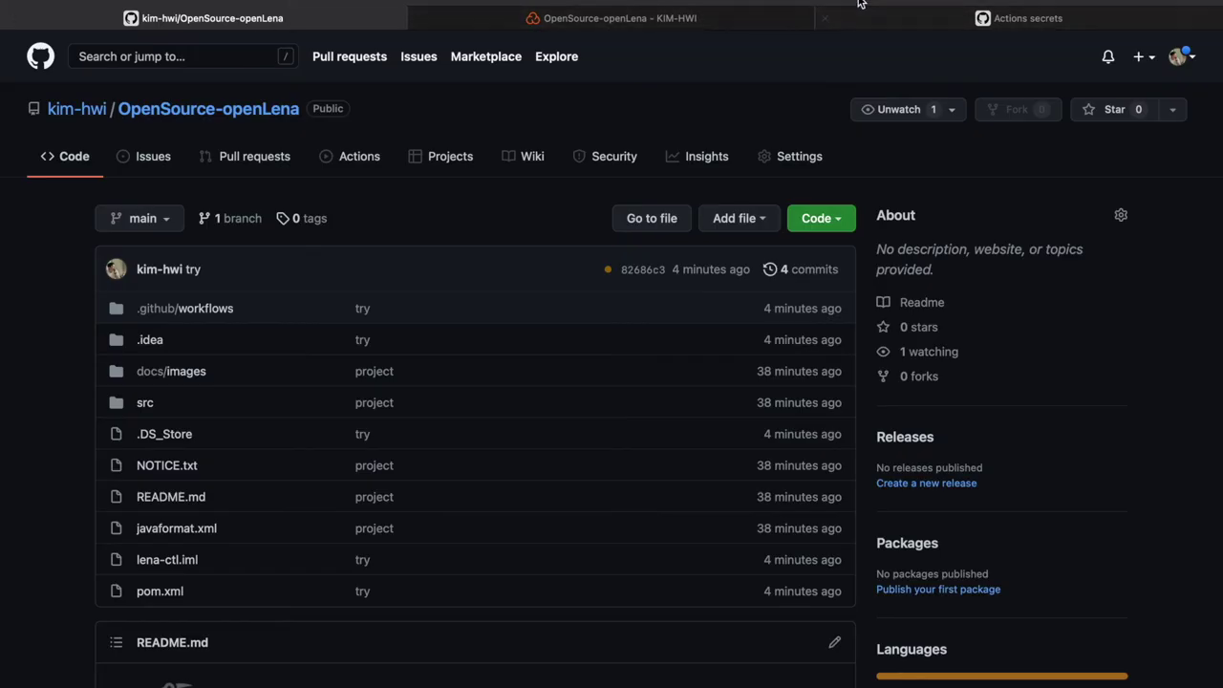
pyautogui.press('super+r')
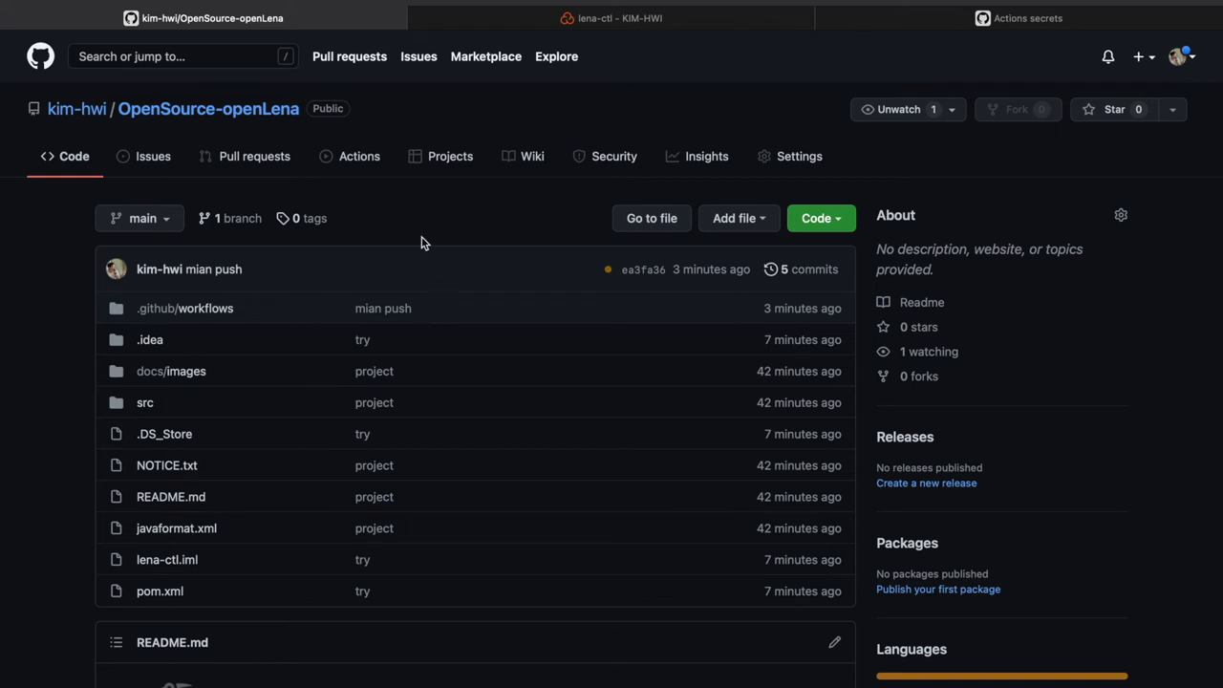
pyautogui.click(347, 161)
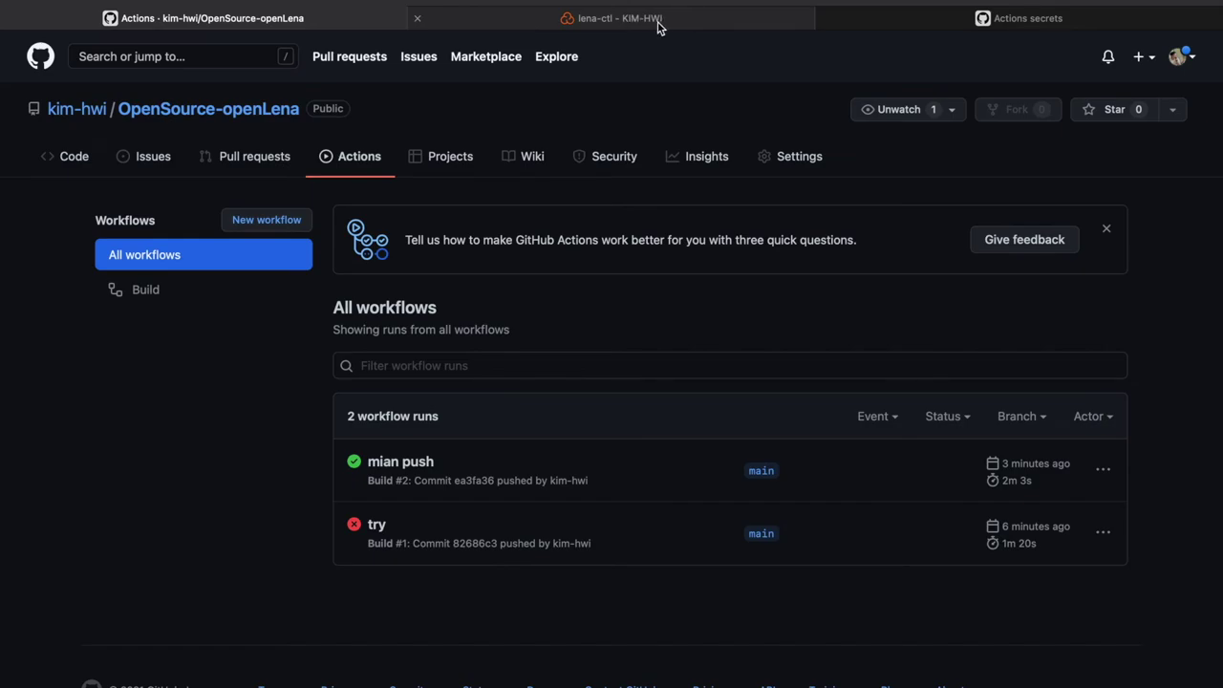
# Step: View the lena-ctl analysis in SonarCloud, checking the overview, the branch list and the main branch summary
pyautogui.click(619, 18)
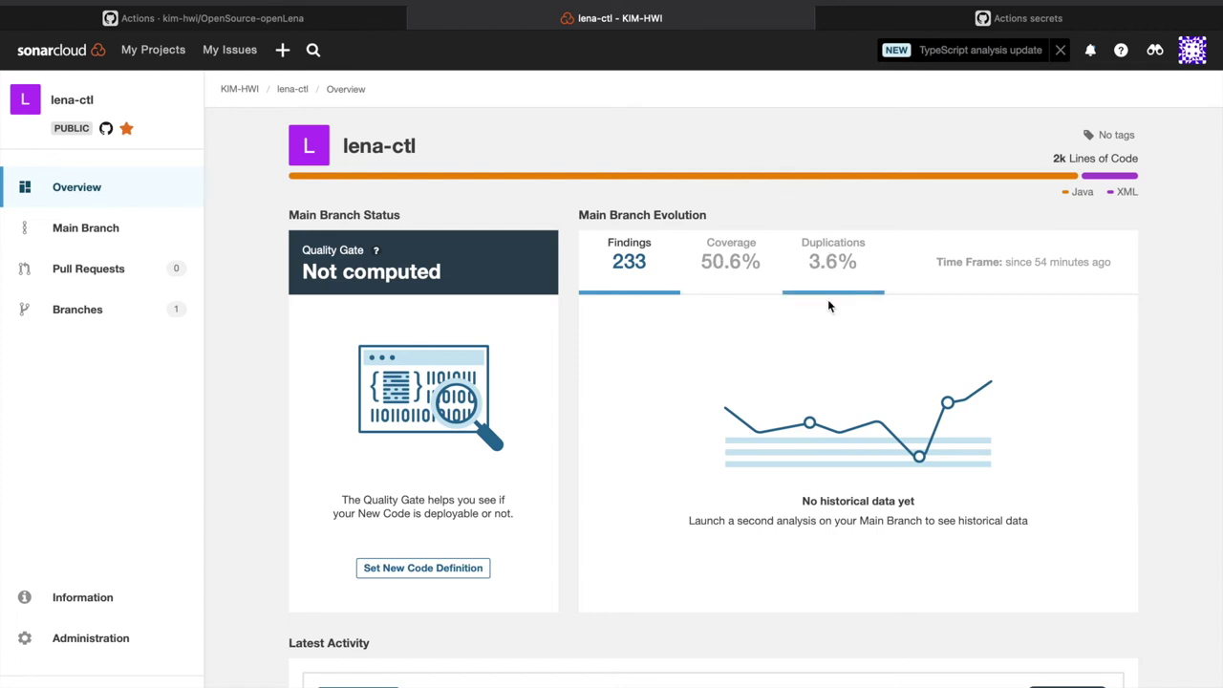
pyautogui.click(117, 231)
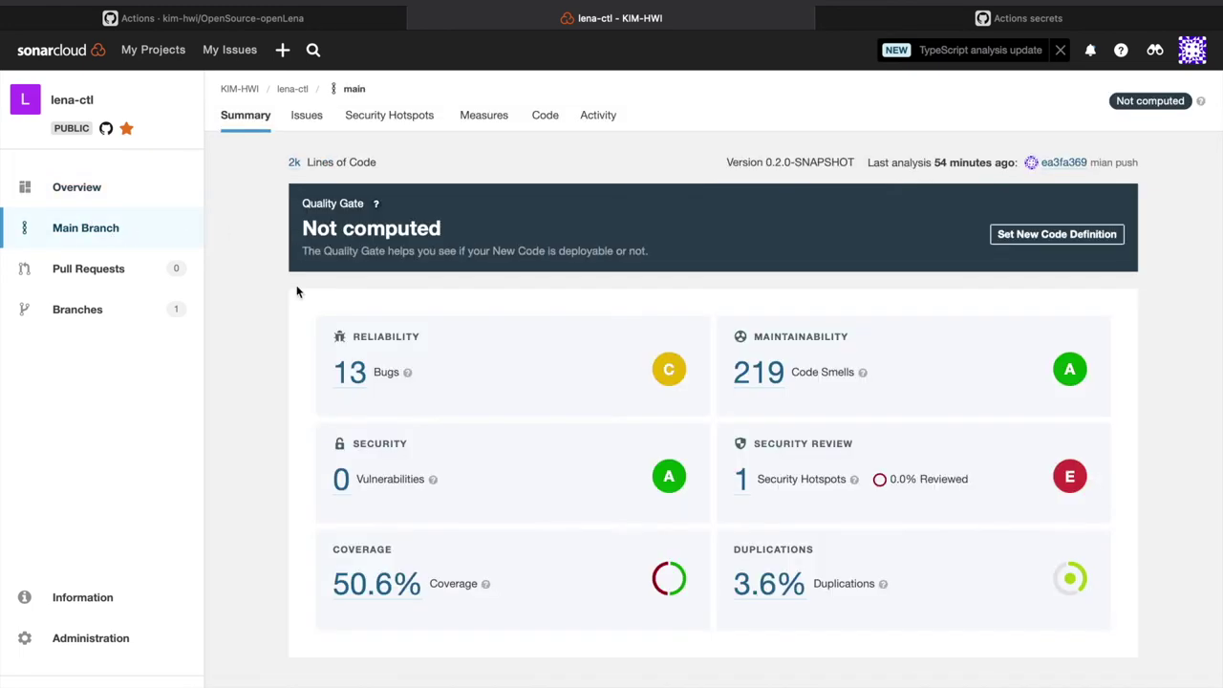
pyautogui.scroll(-1, 266, 384)
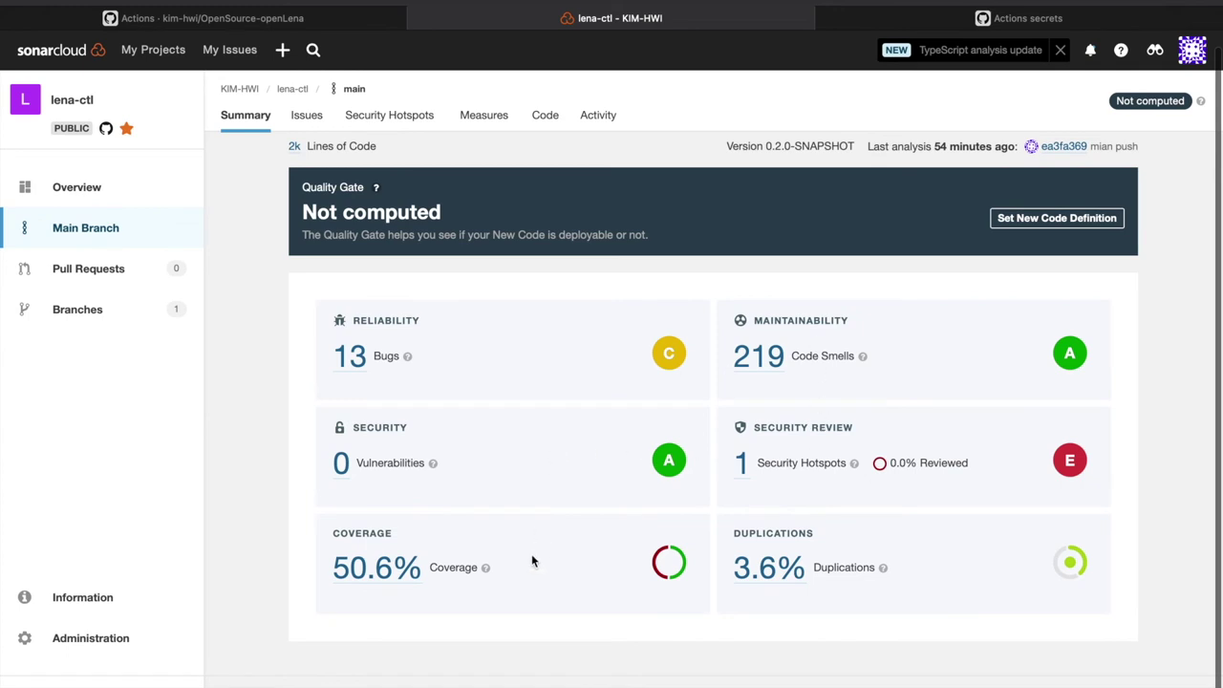
pyautogui.click(89, 305)
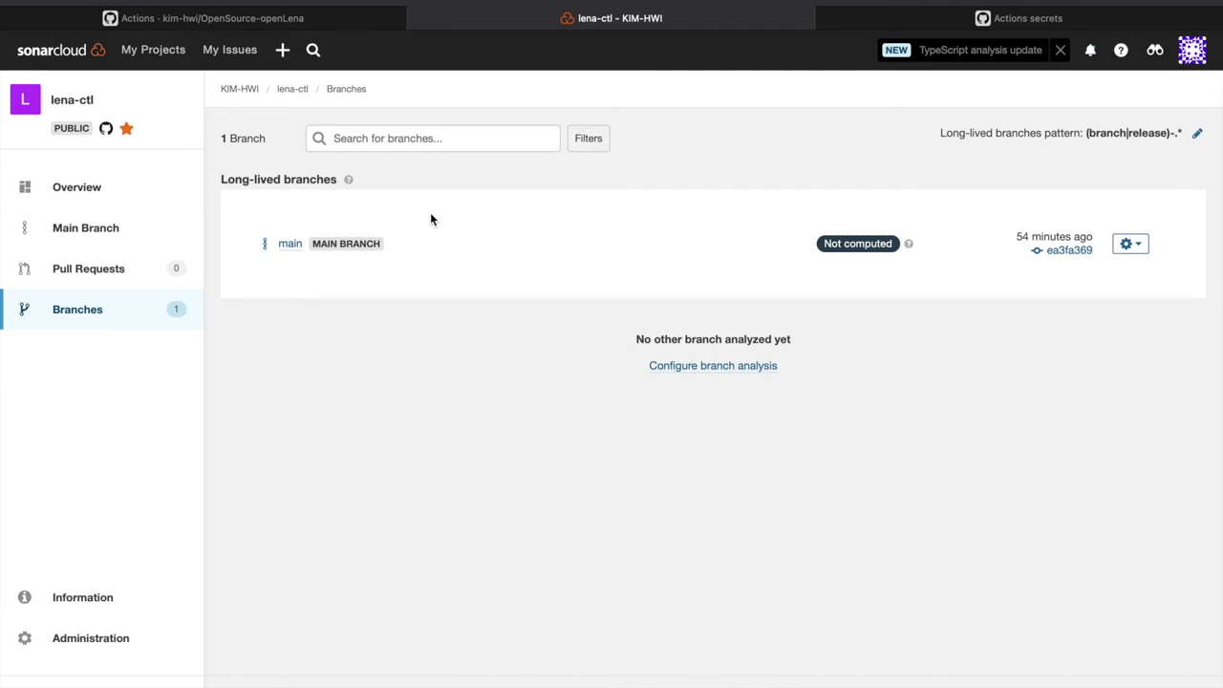
pyautogui.click(103, 229)
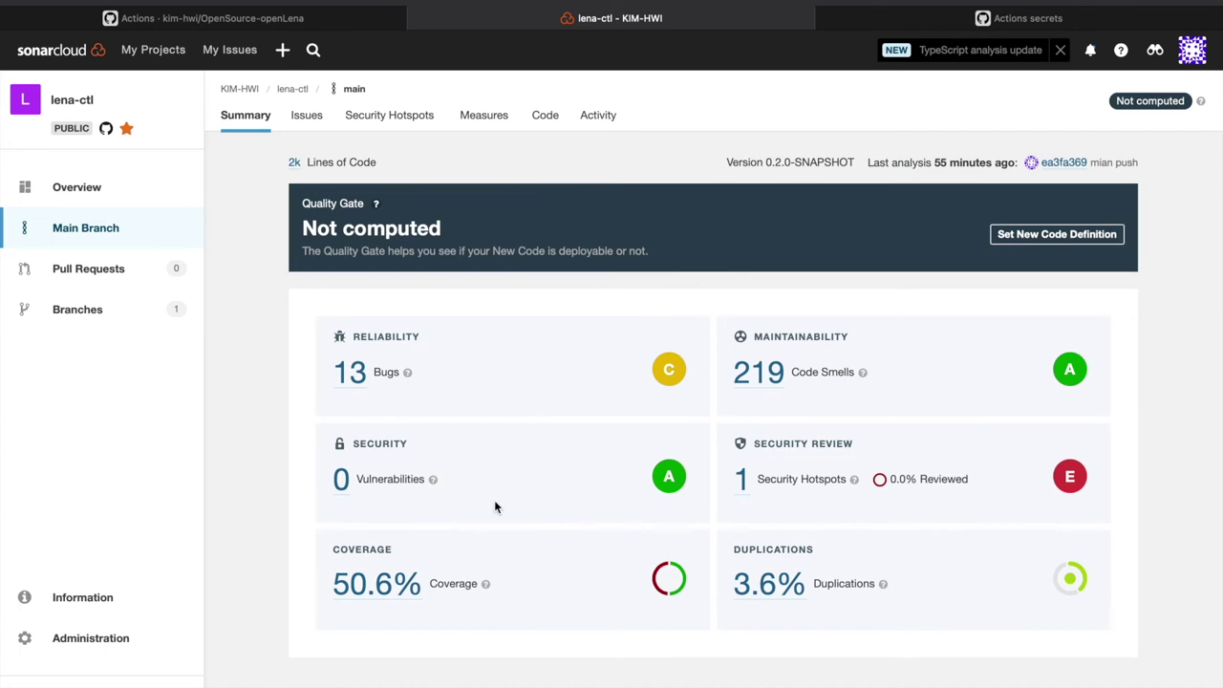
# Step: Open the list of reliability bugs found on the main branch and look through it
pyautogui.click(350, 374)
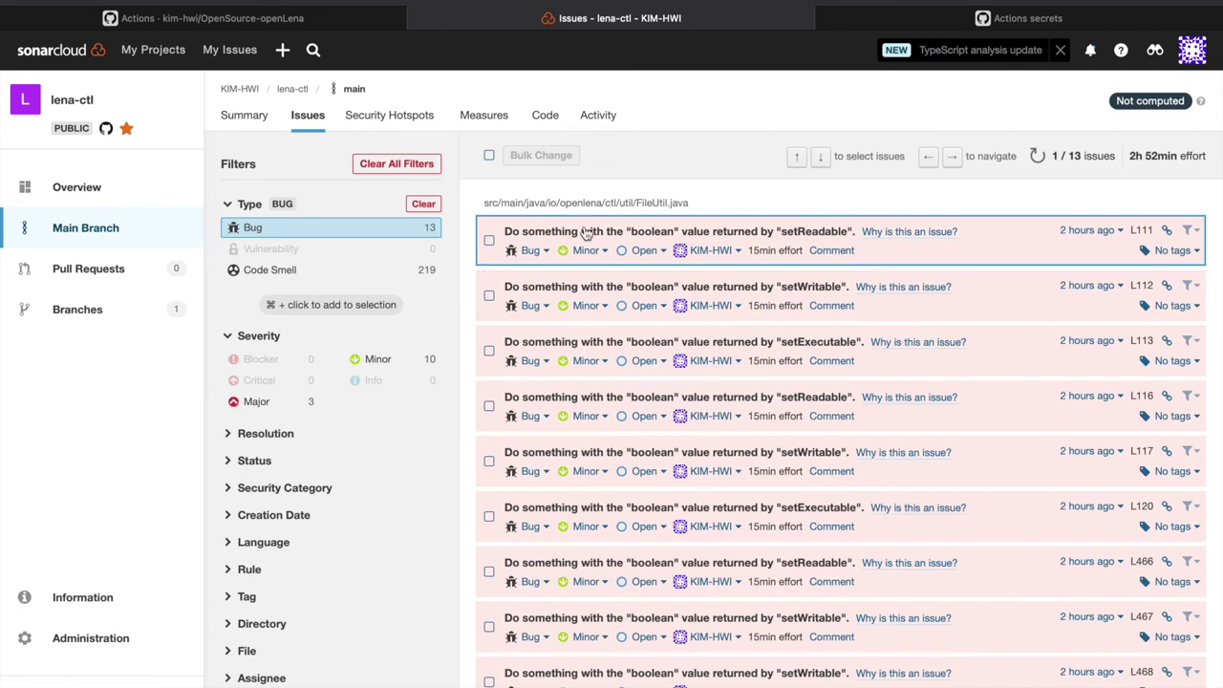
pyautogui.scroll(-1, 280, 446)
pyautogui.scroll(1, 277, 443)
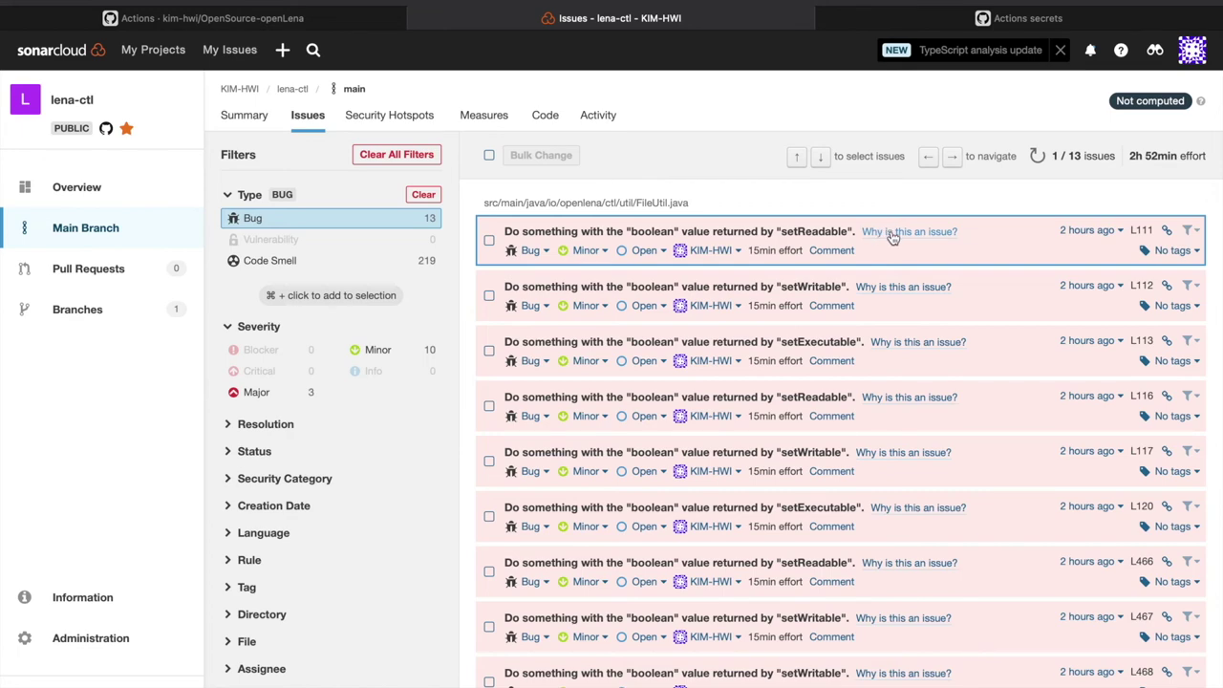
# Step: Read the rule explanation for the first setReadable bug, view that issue in the FileUtil.java source and dismiss the explanation
pyautogui.click(927, 236)
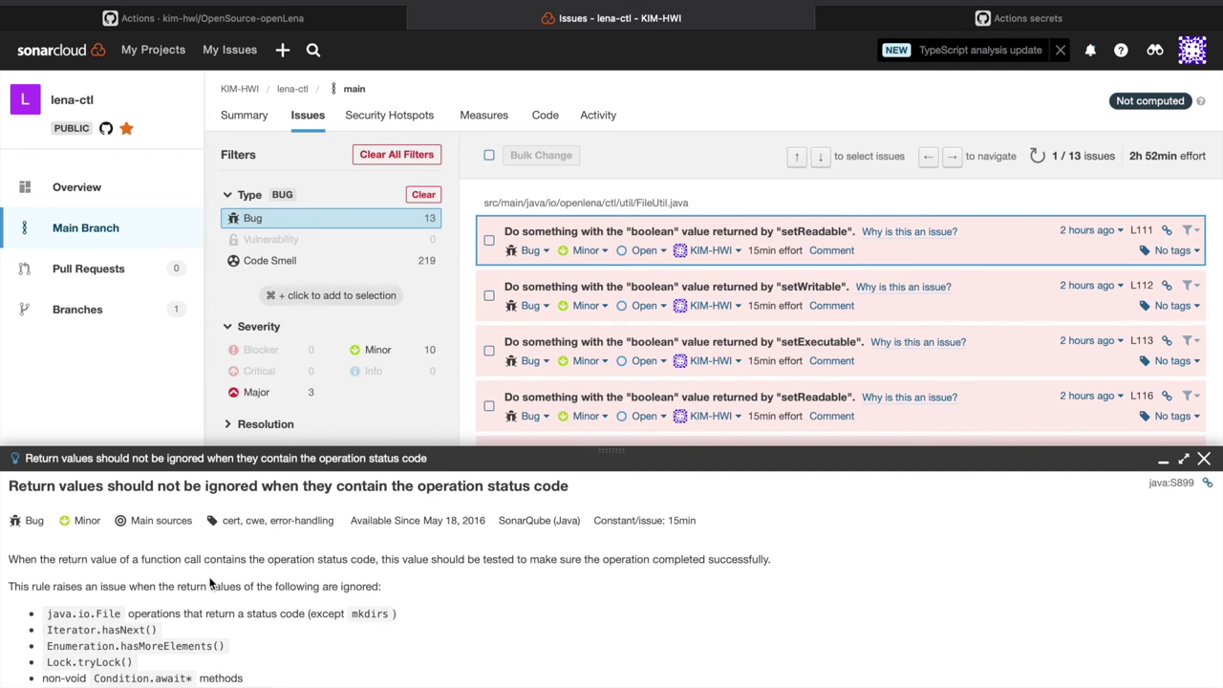
pyautogui.scroll(-5, 210, 583)
pyautogui.scroll(-2, 210, 573)
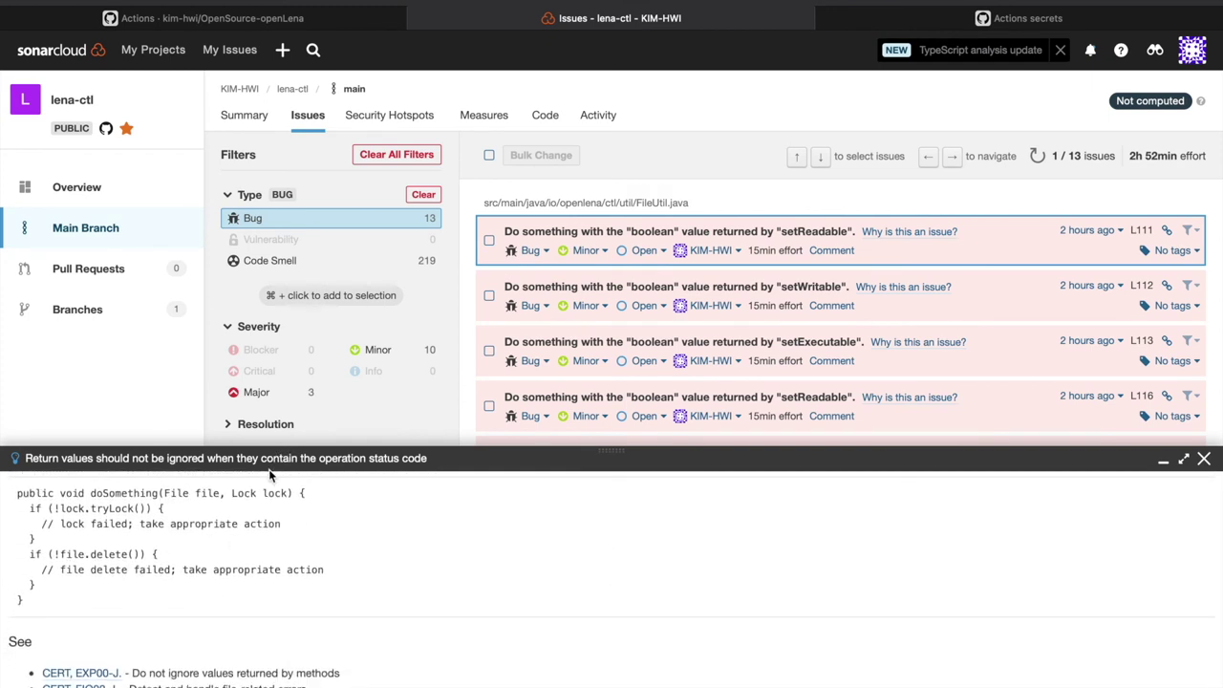
pyautogui.scroll(5, 230, 550)
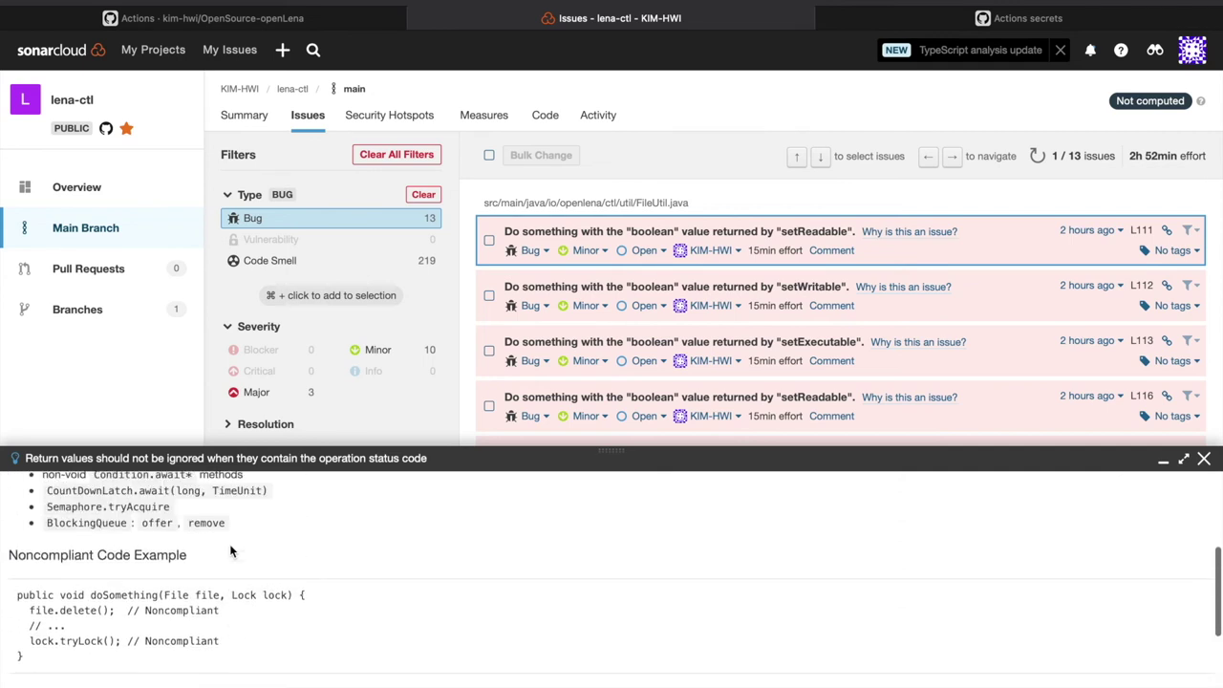
pyautogui.scroll(3, 230, 548)
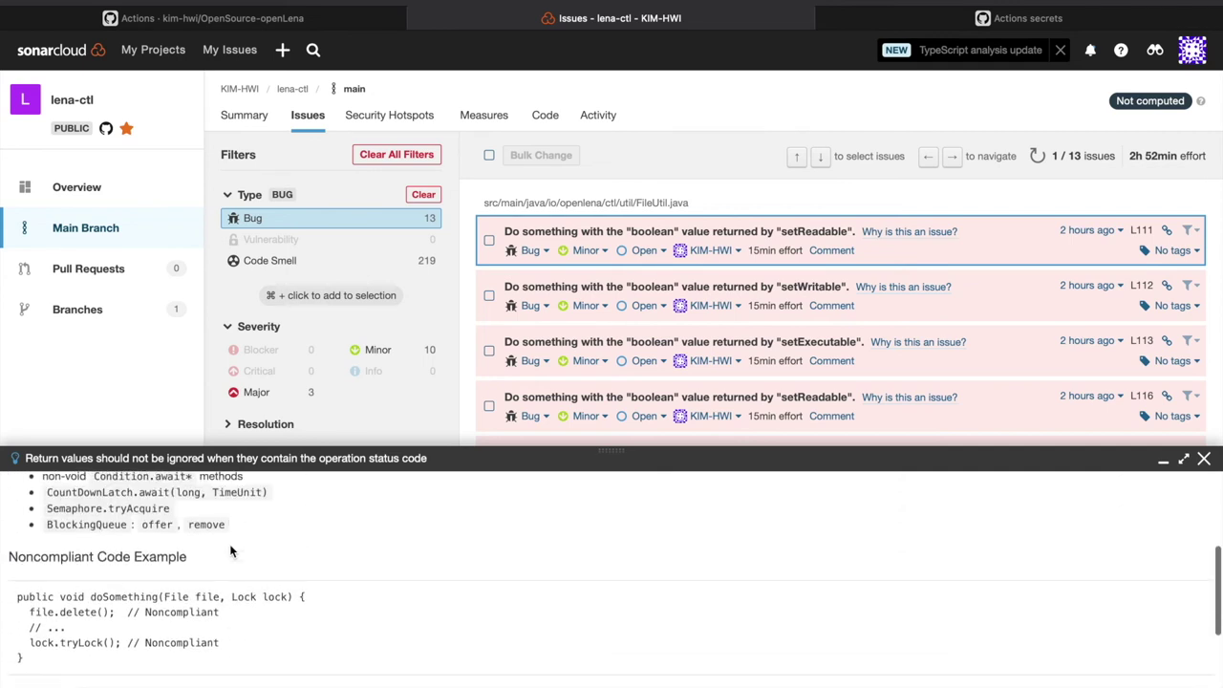
pyautogui.scroll(2, 229, 544)
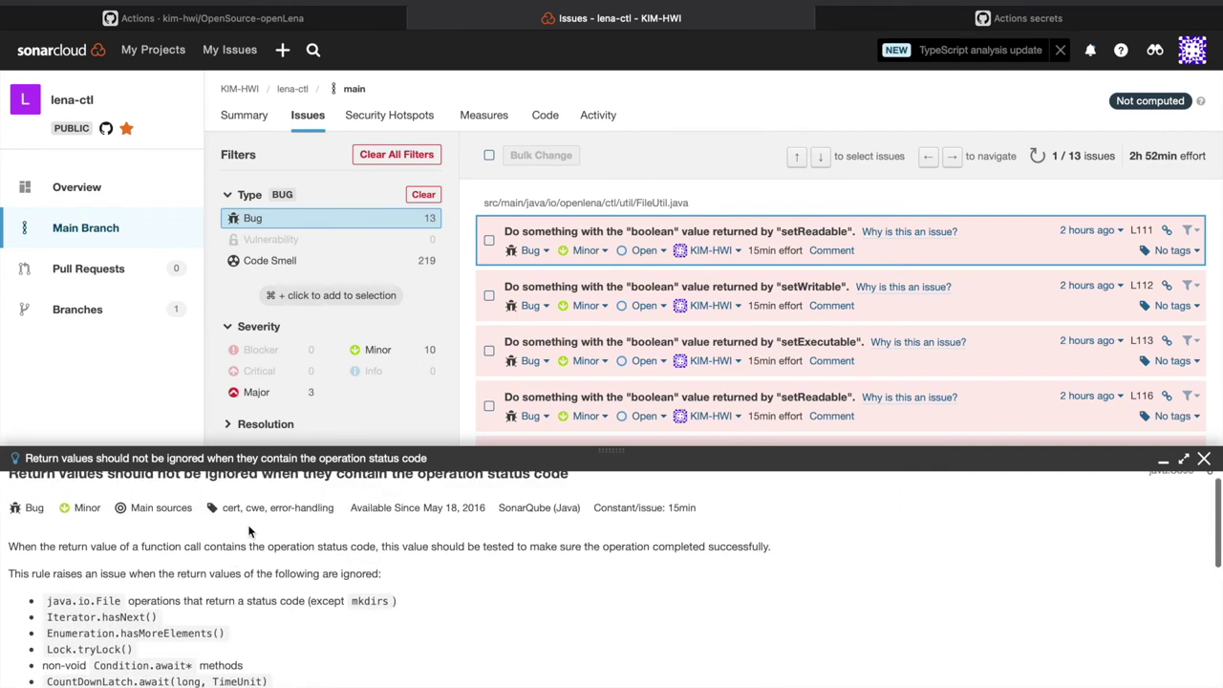
pyautogui.click(625, 235)
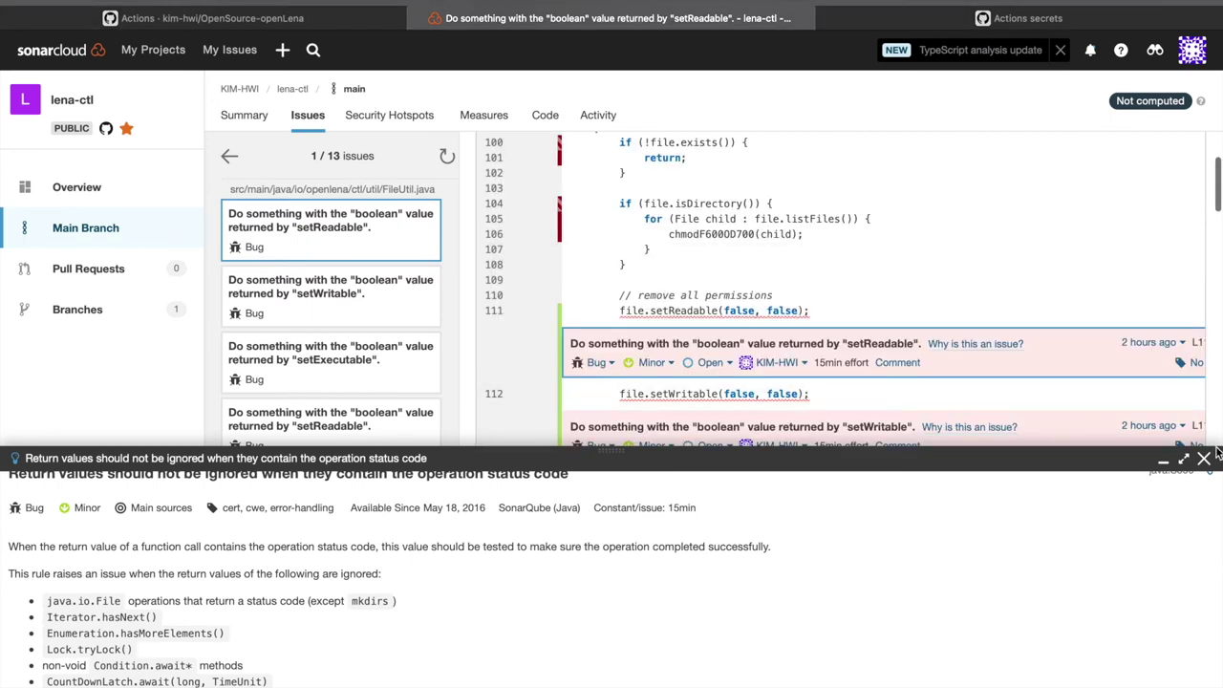
pyautogui.click(1204, 459)
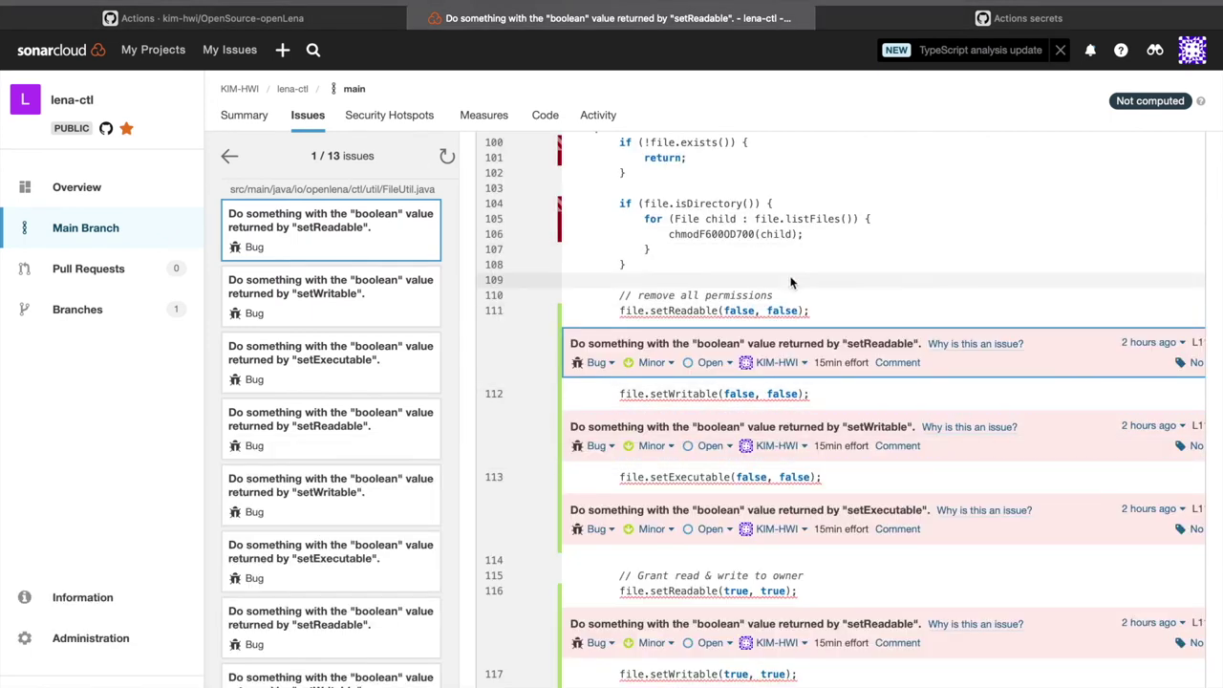
# Step: Reread the rule explanation for the setReadable bug on line 111 of FileUtil.java and dismiss it
pyautogui.scroll(2, 792, 282)
pyautogui.scroll(1, 791, 282)
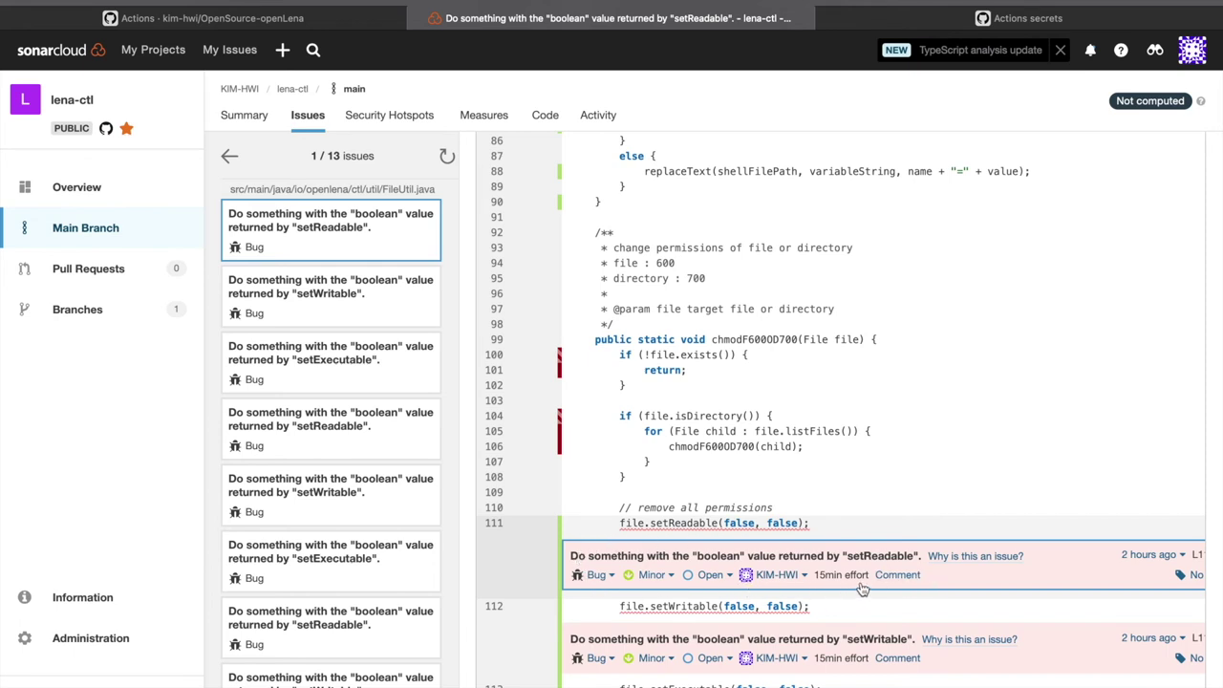
pyautogui.click(973, 562)
pyautogui.scroll(-8, 642, 554)
pyautogui.scroll(8, 641, 554)
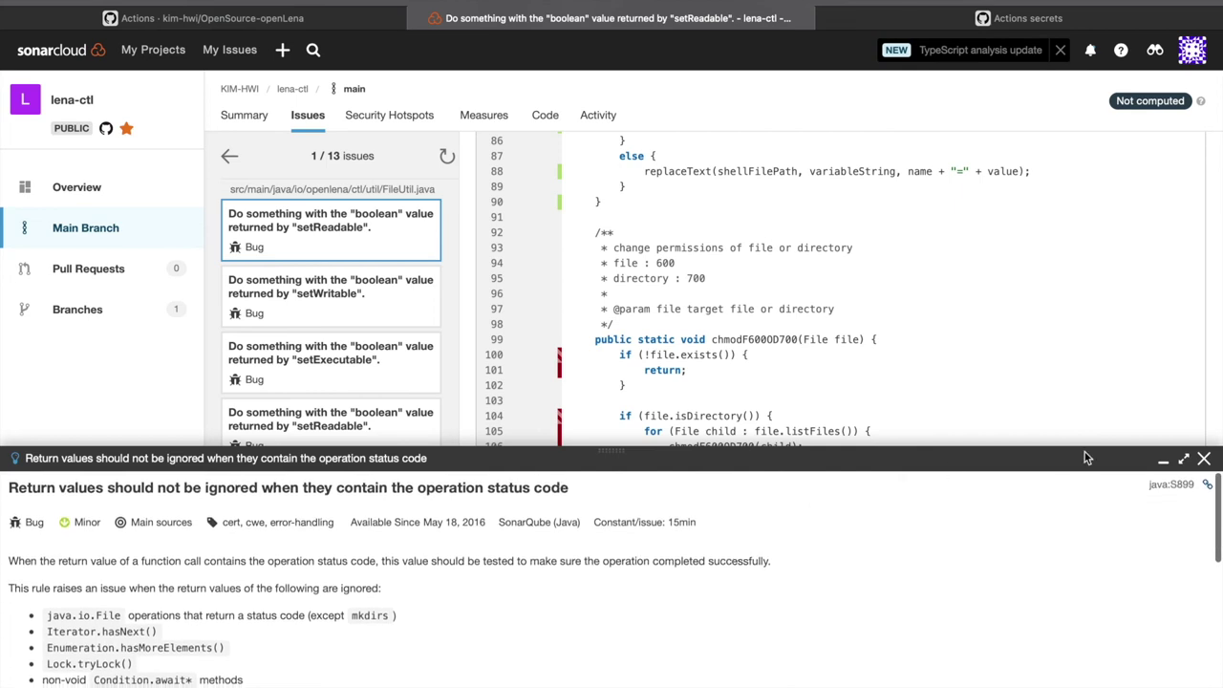
pyautogui.click(1204, 458)
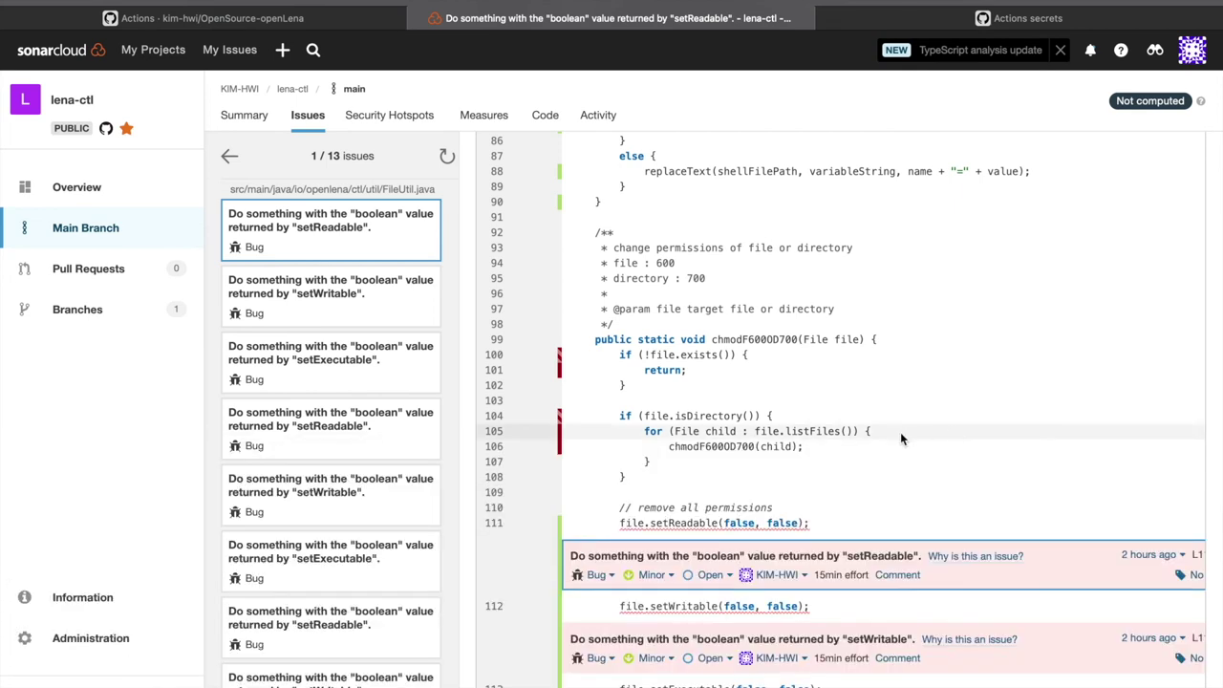
# Step: Look over the flagged permission calls in the chmodF600OD700 method and return to the main branch summary
pyautogui.scroll(-2, 900, 435)
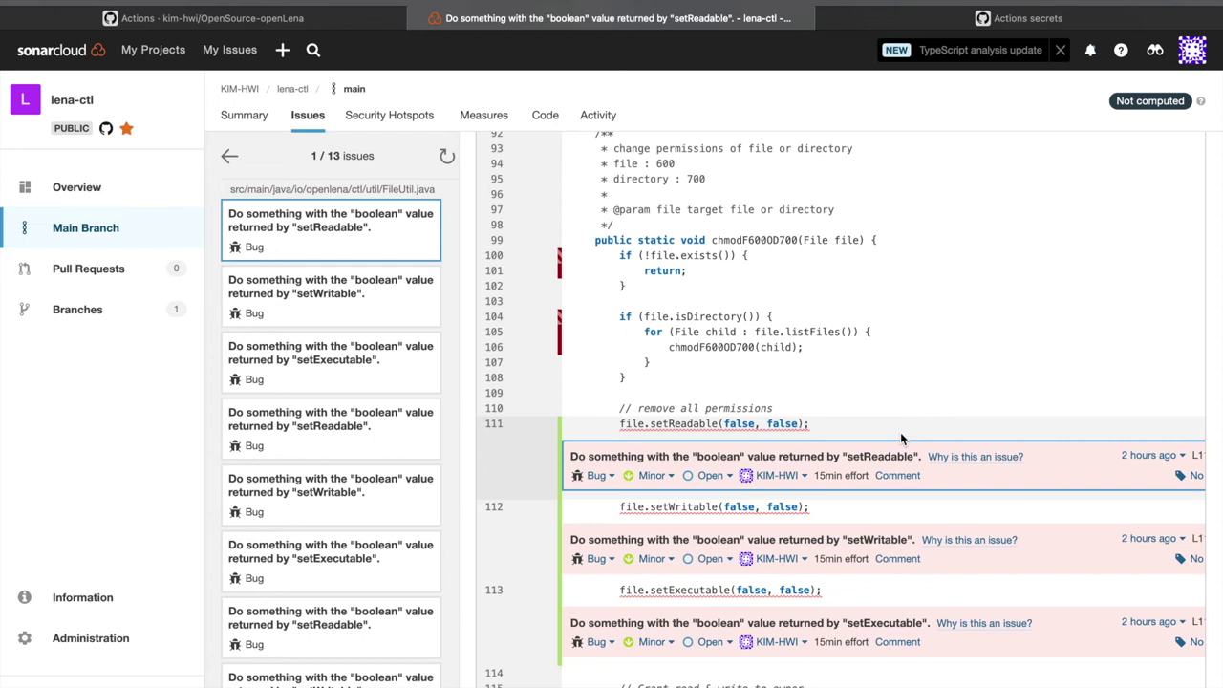
pyautogui.scroll(-2, 900, 438)
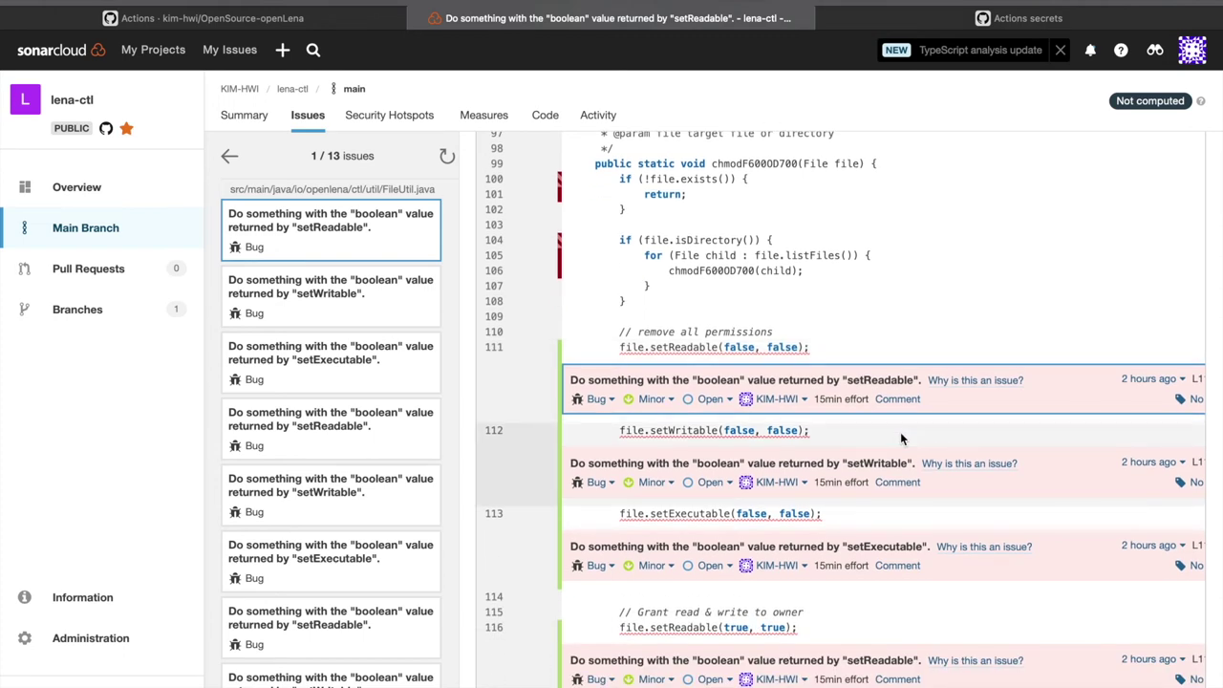
pyautogui.scroll(8, 900, 432)
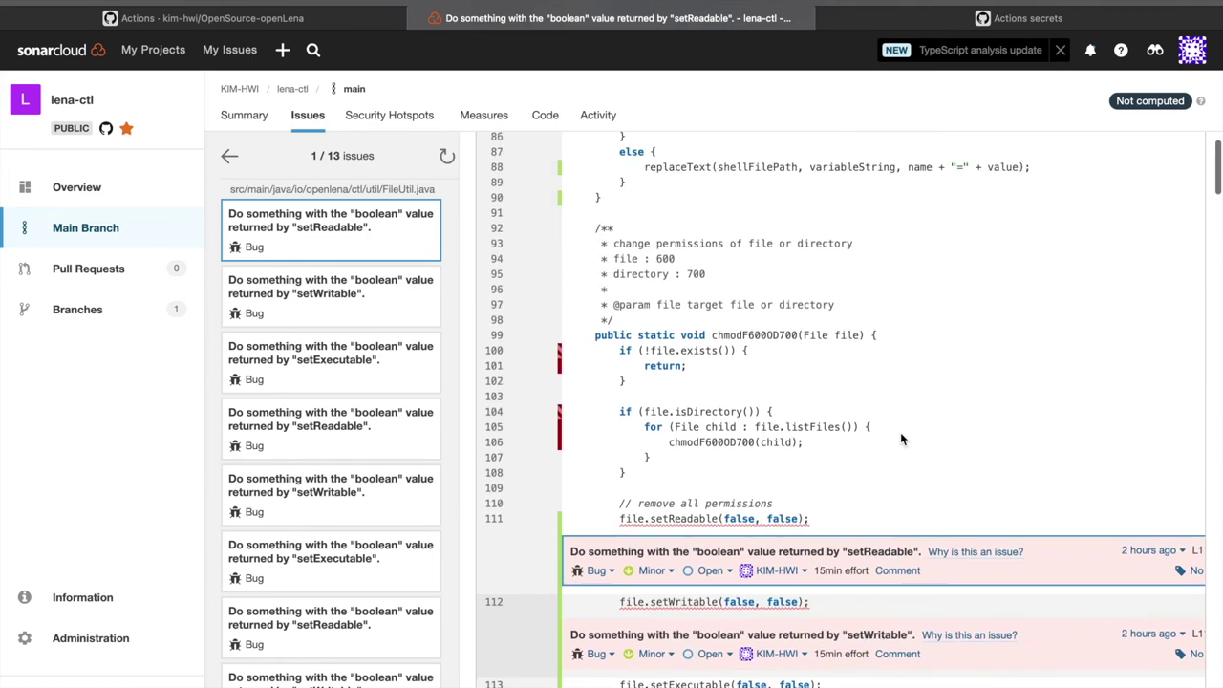
pyautogui.press('Left')
pyautogui.press('super+Left')
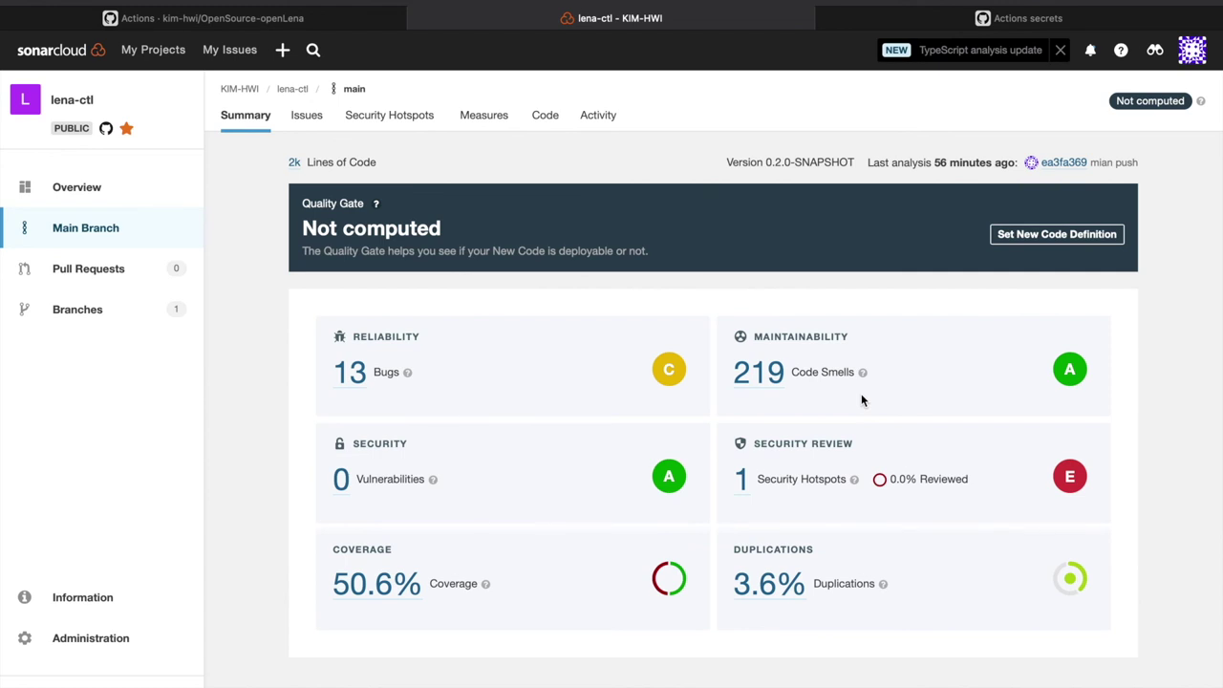
# Step: Check the maintainability rating's meaning, then open the code smells and read the rule for the commented-out code in pom.xml
pyautogui.moveTo(1068, 372)
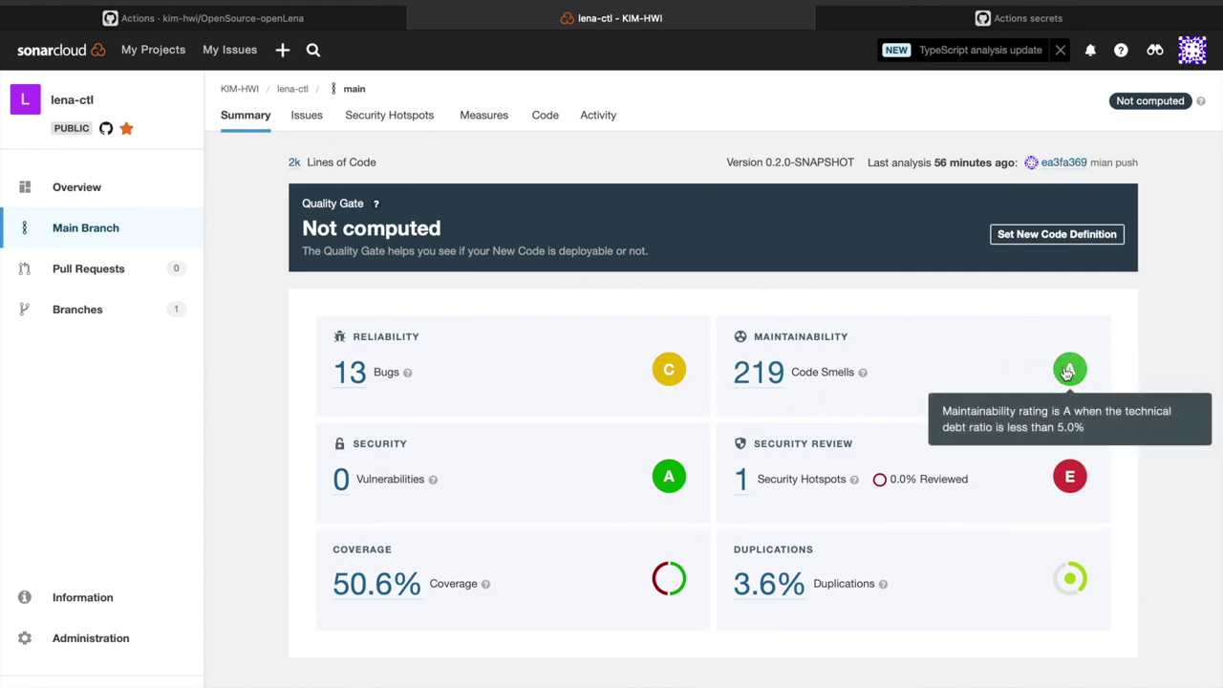
pyautogui.click(755, 378)
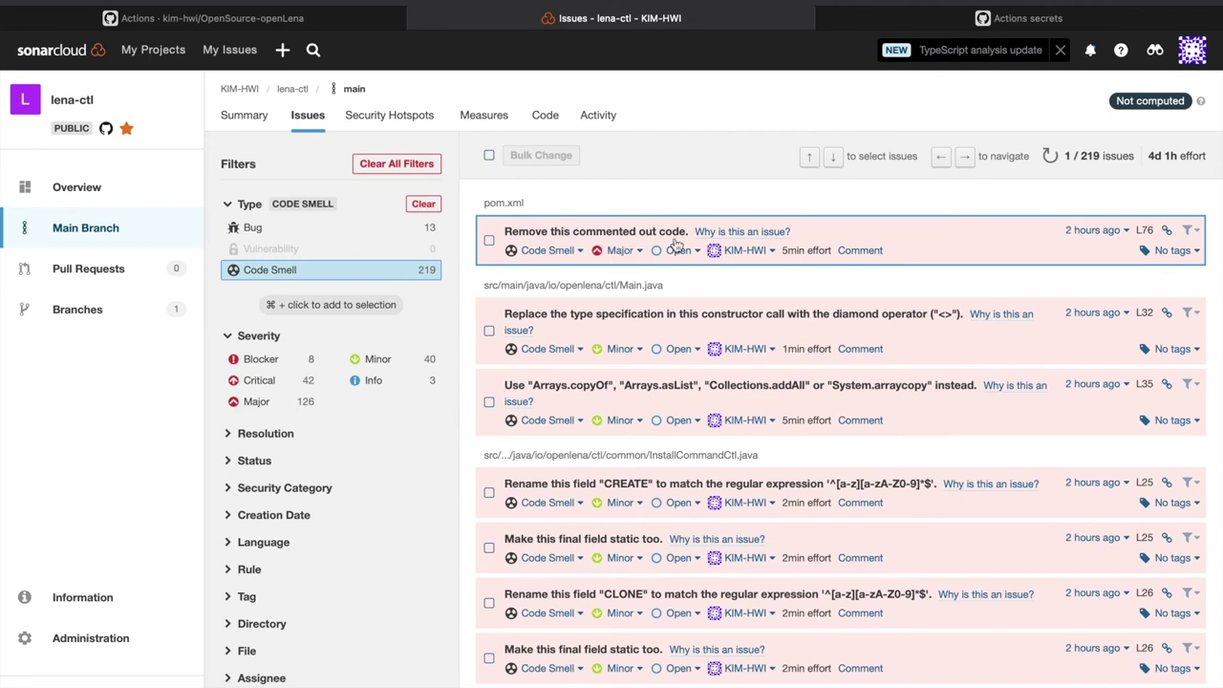
pyautogui.click(783, 233)
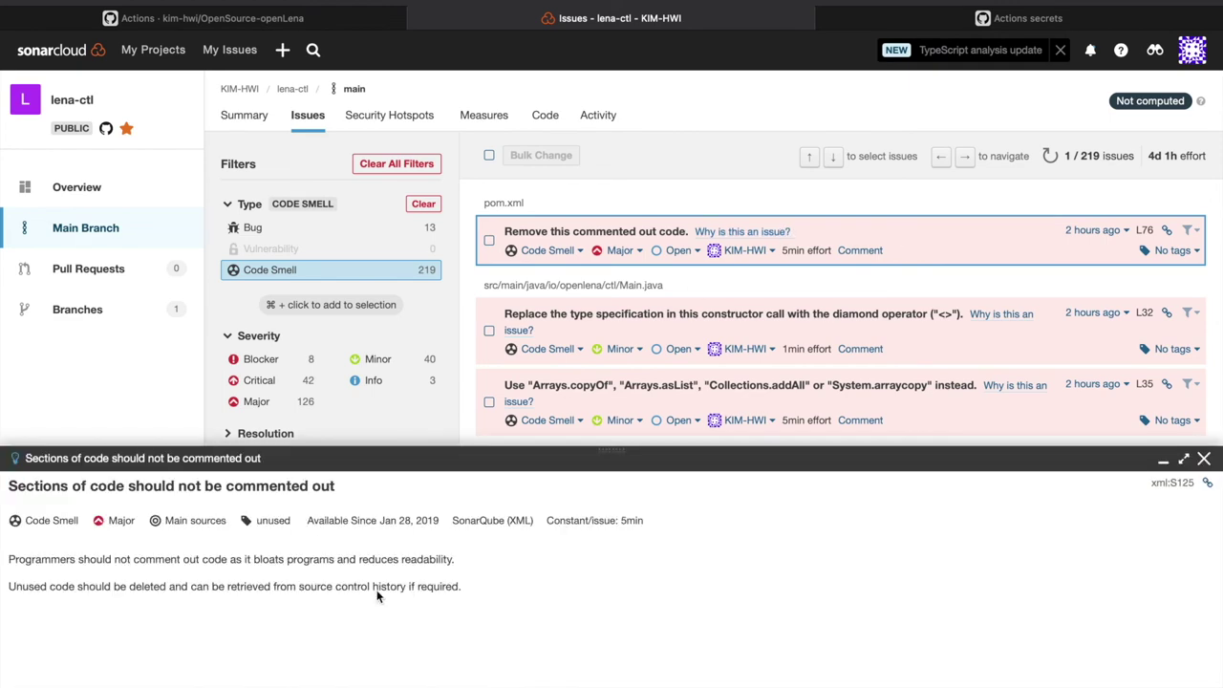
# Step: Read the diamond operator rule for the Main.java code smell, dismiss the explanation and return to the main branch summary
pyautogui.scroll(-2, 643, 337)
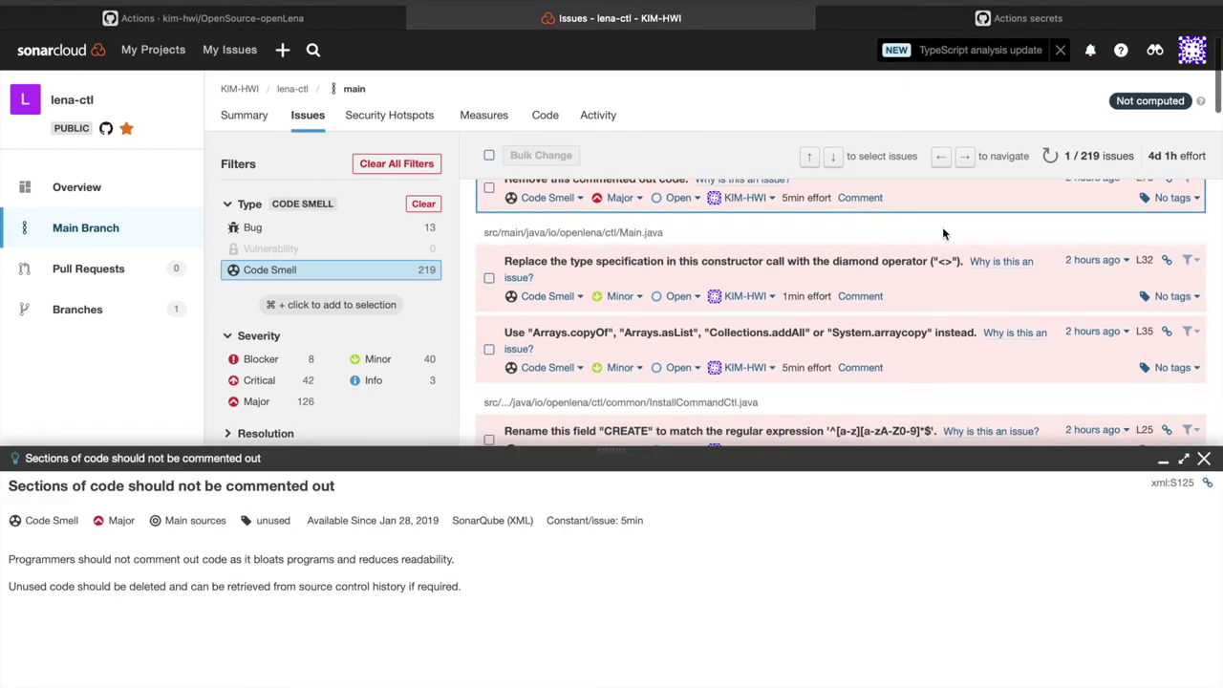
pyautogui.click(994, 264)
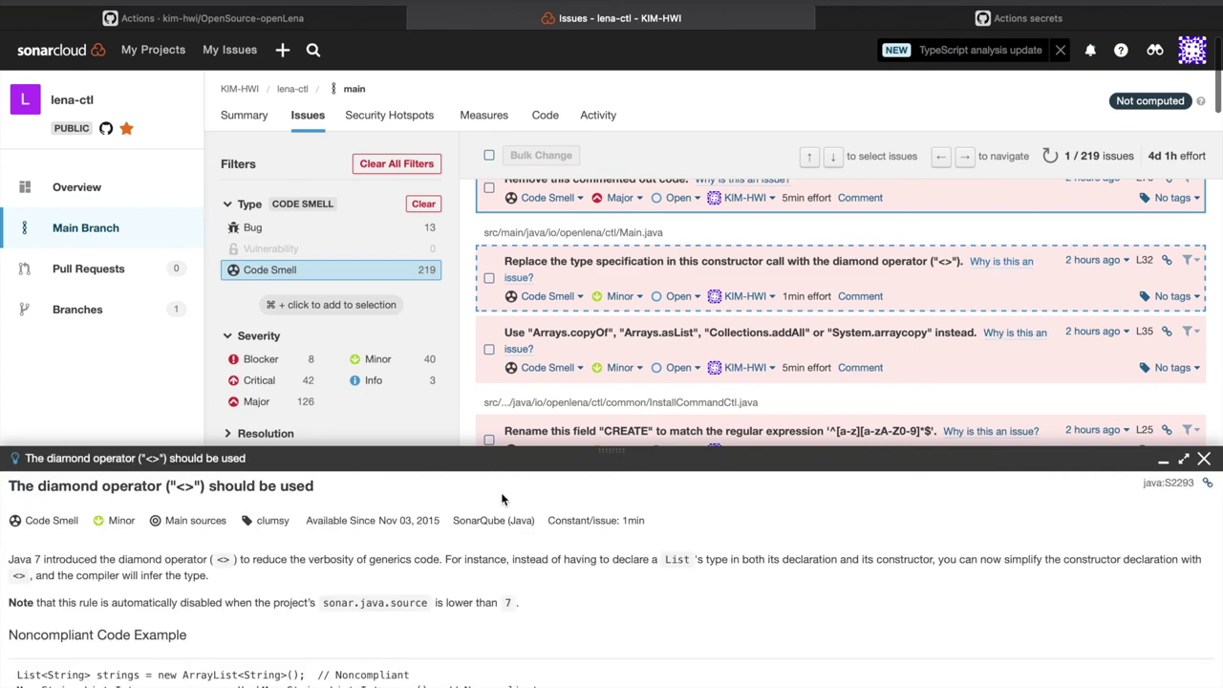
pyautogui.scroll(-2, 411, 560)
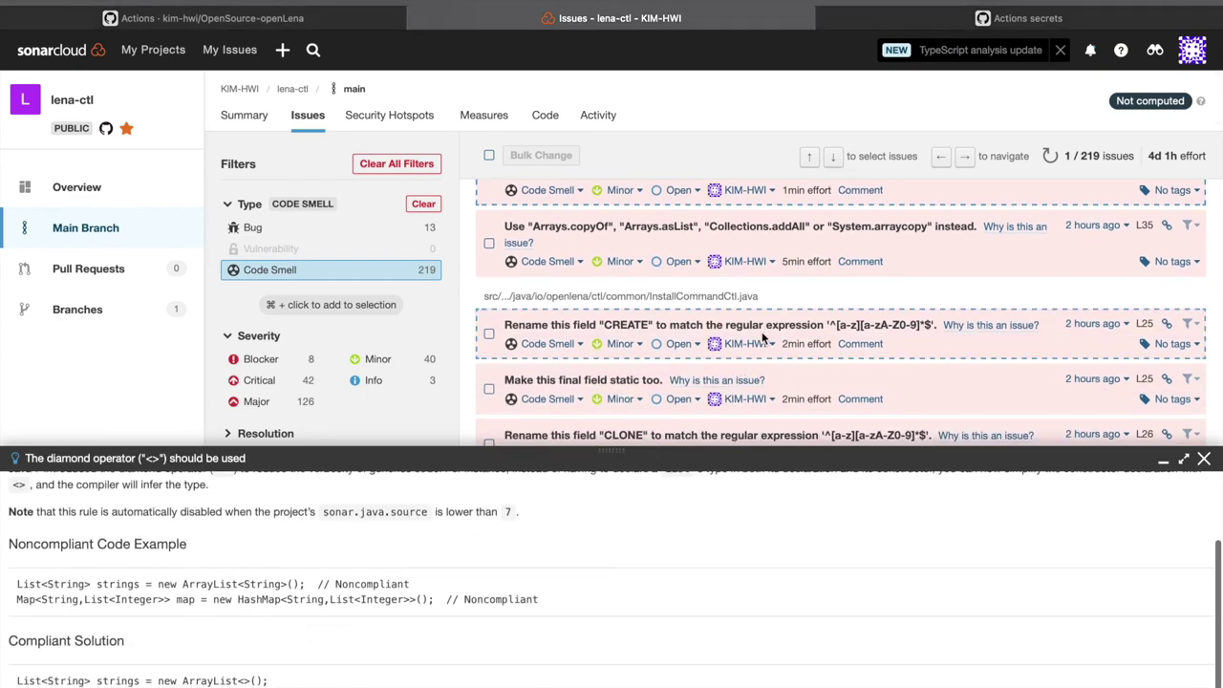
pyautogui.click(1205, 460)
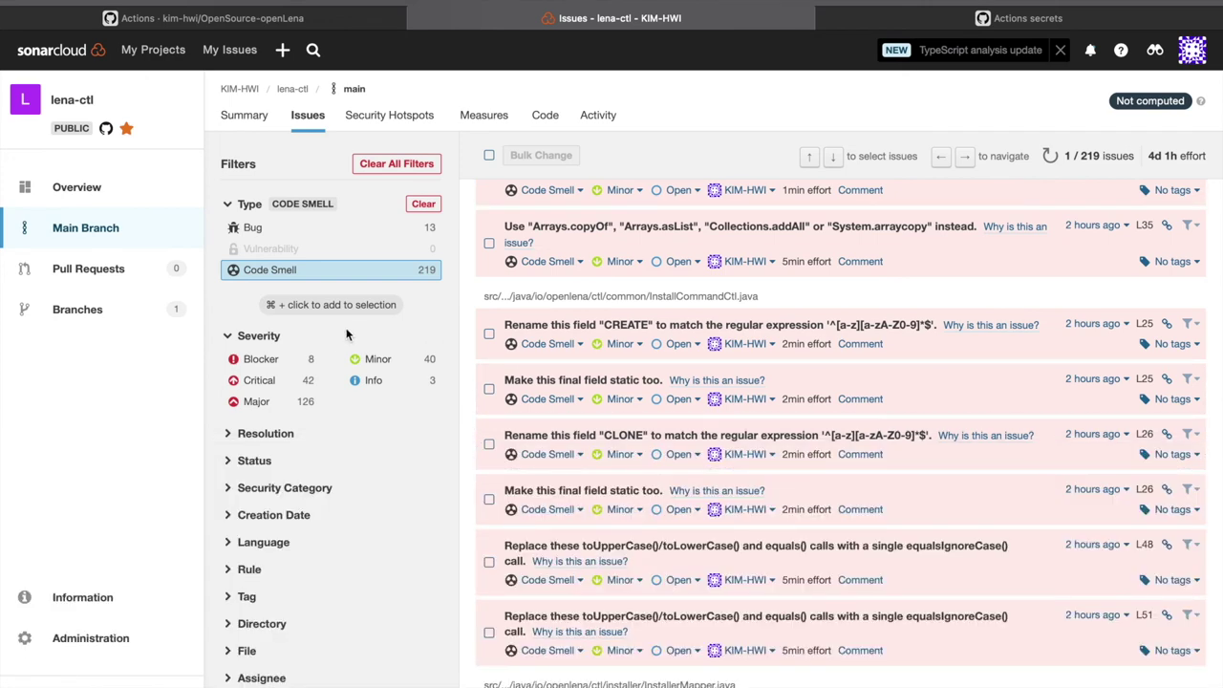
pyautogui.press('super+bracketleft')
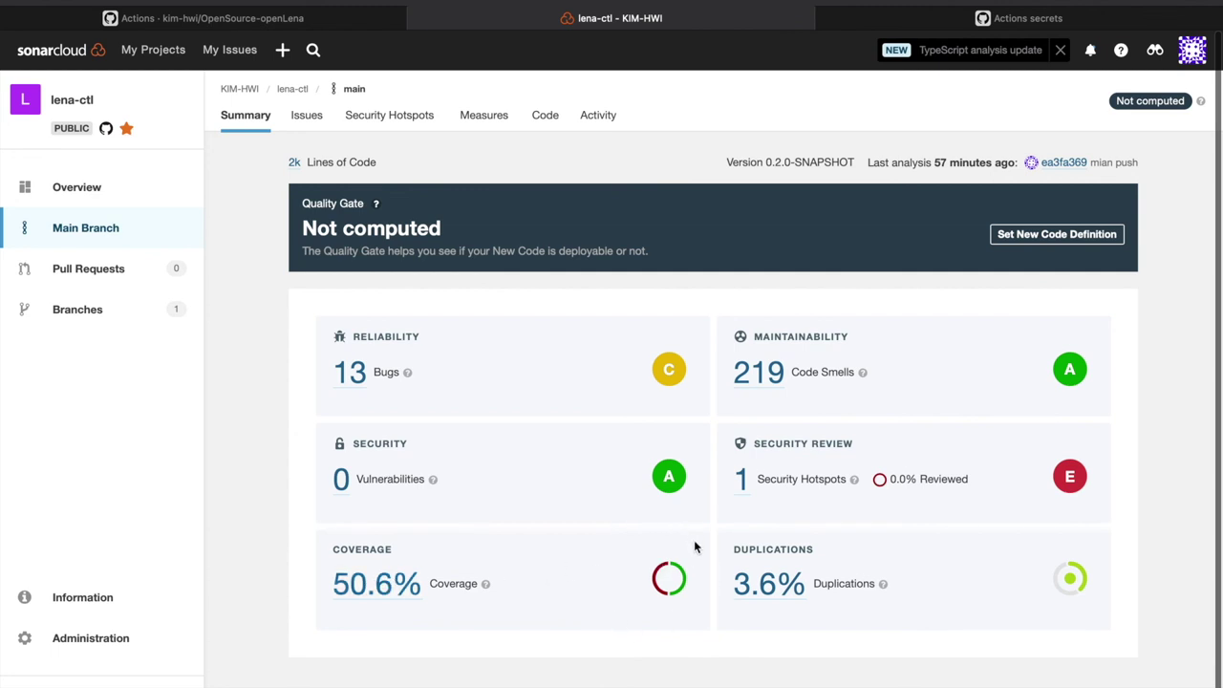
# Step: Open the main branch's coverage measures and look through the overall metrics and the per-file coverage list
pyautogui.click(360, 597)
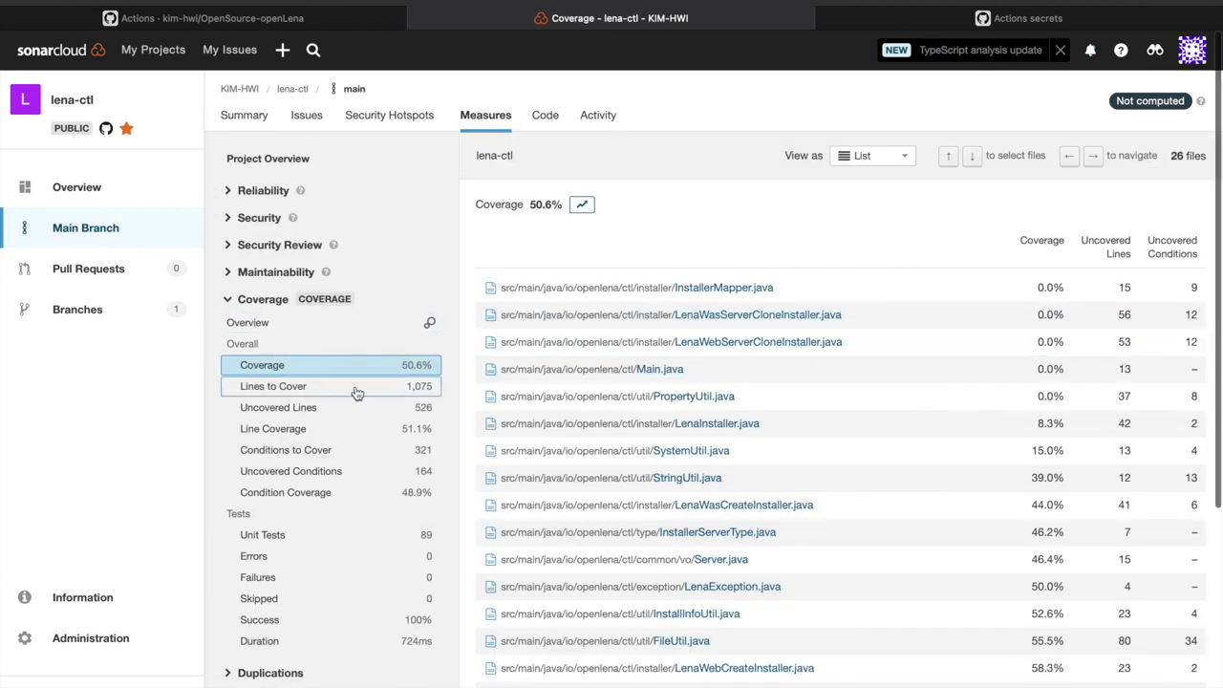
pyautogui.scroll(-1, 356, 394)
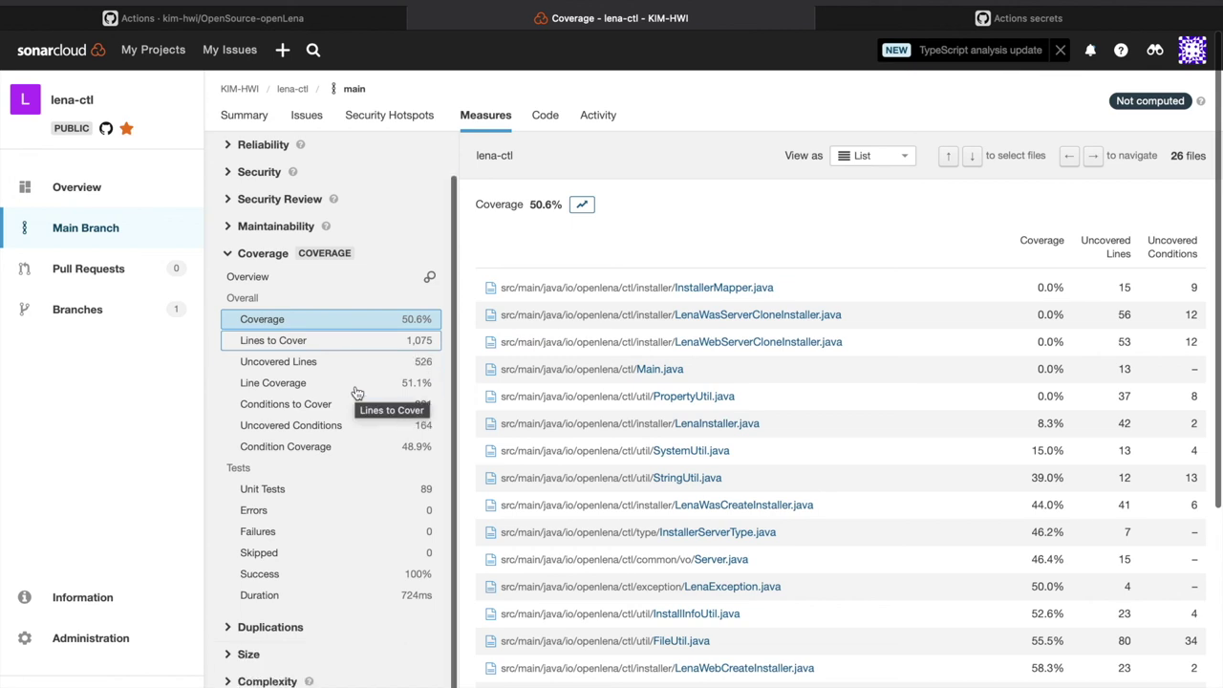
pyautogui.scroll(1, 356, 393)
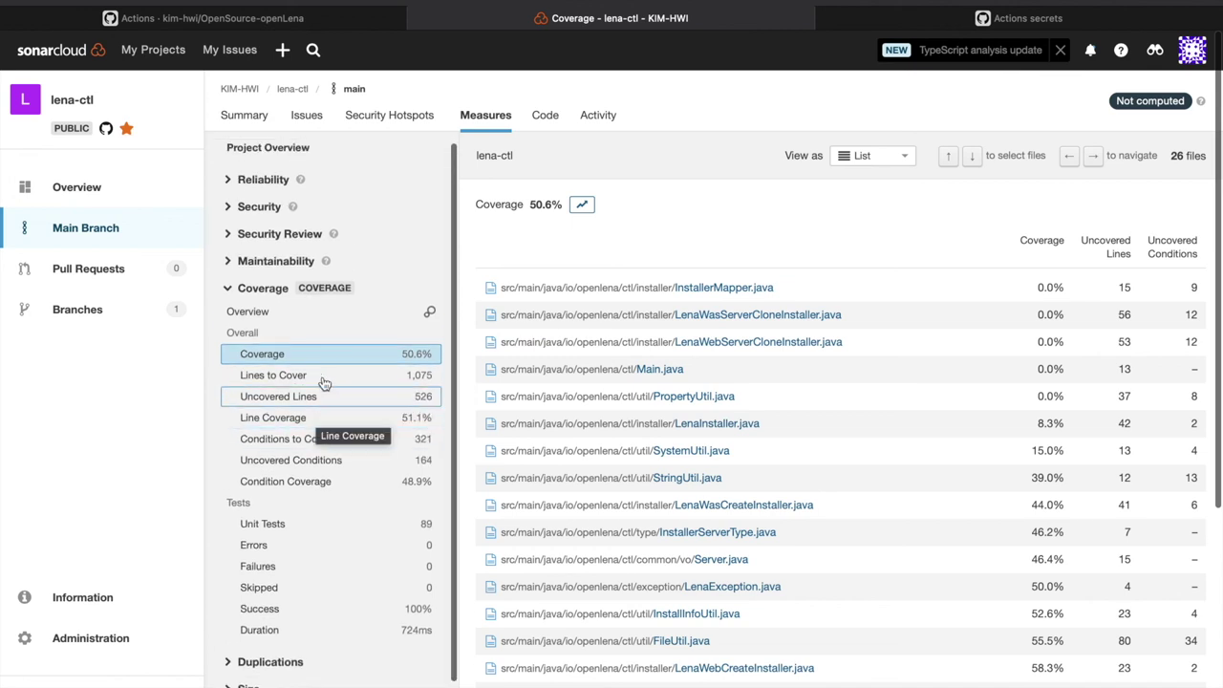
pyautogui.scroll(-5, 783, 261)
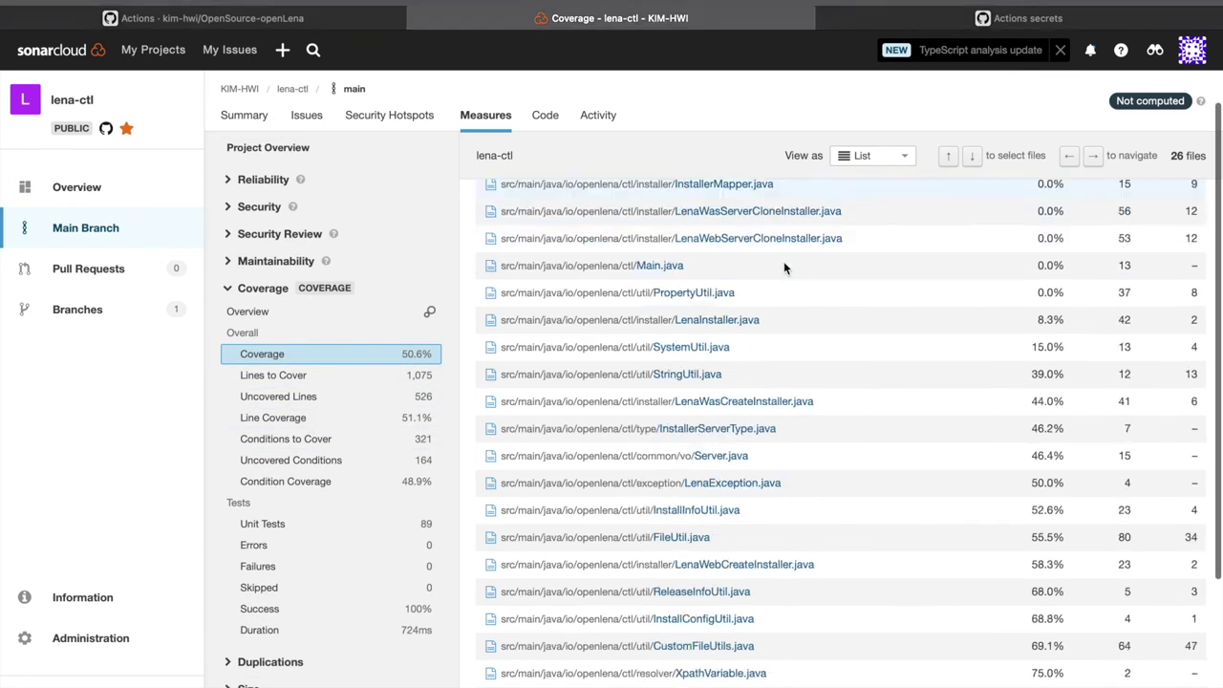
pyautogui.scroll(5, 783, 261)
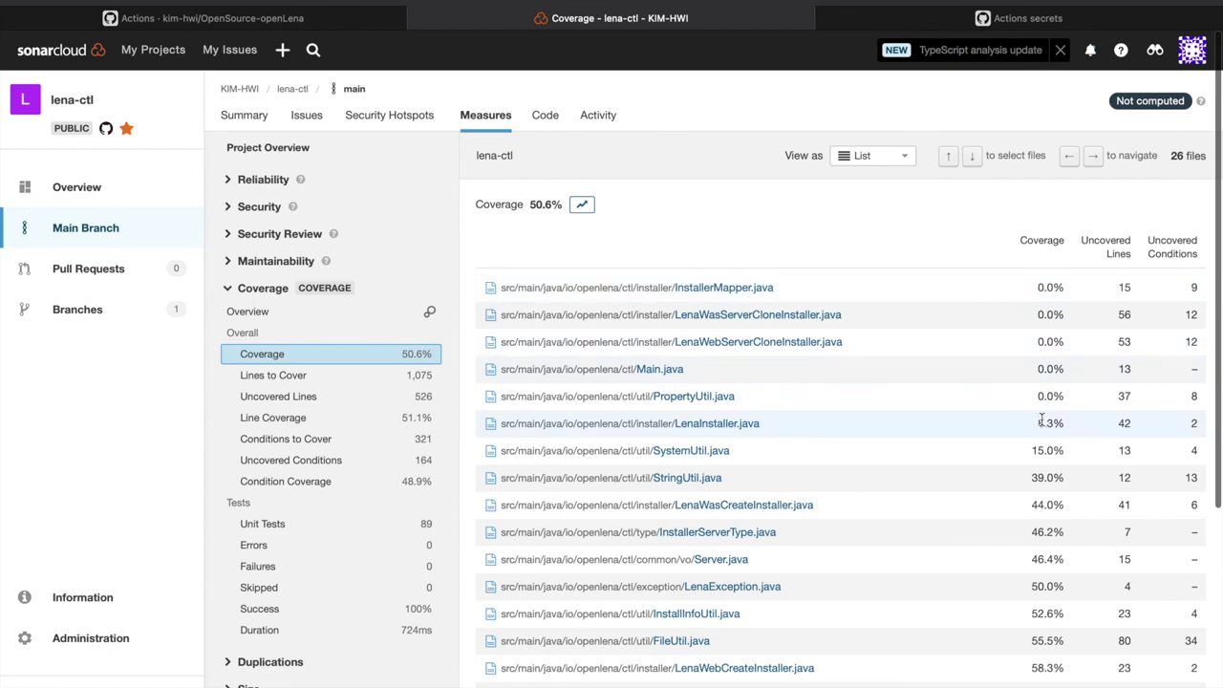
pyautogui.scroll(-5, 1049, 372)
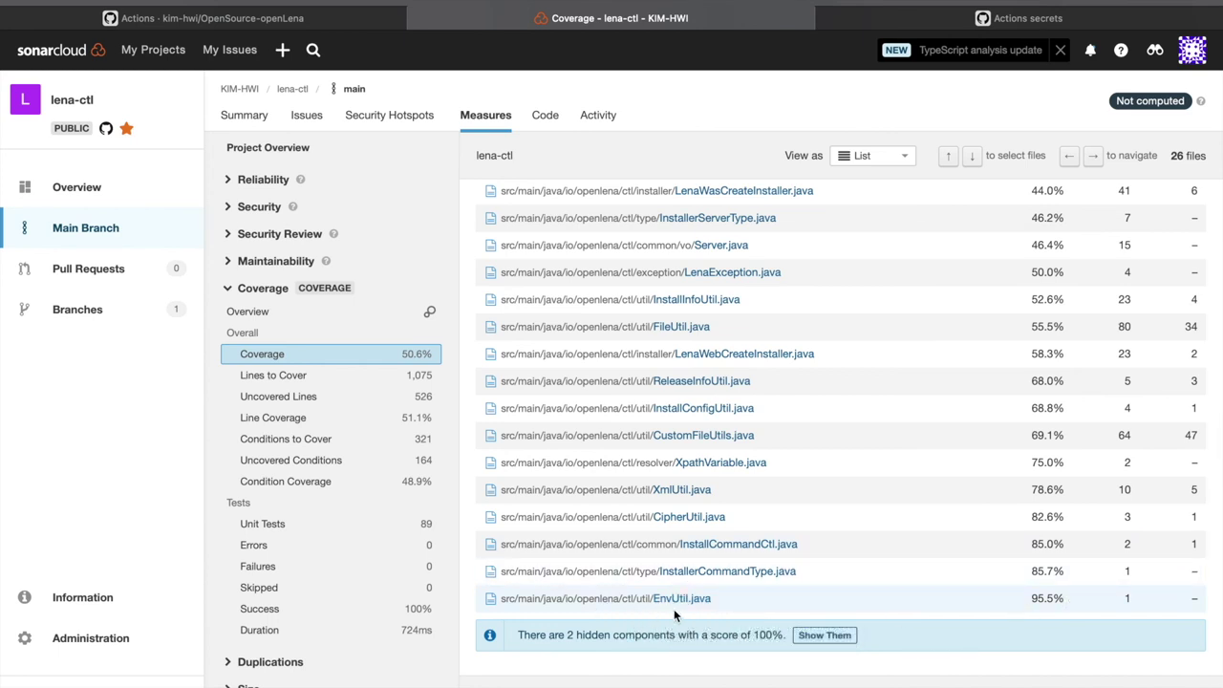
# Step: Open EnvUtil.java from the coverage list, examine its line-by-line test coverage and return to the list
pyautogui.click(702, 602)
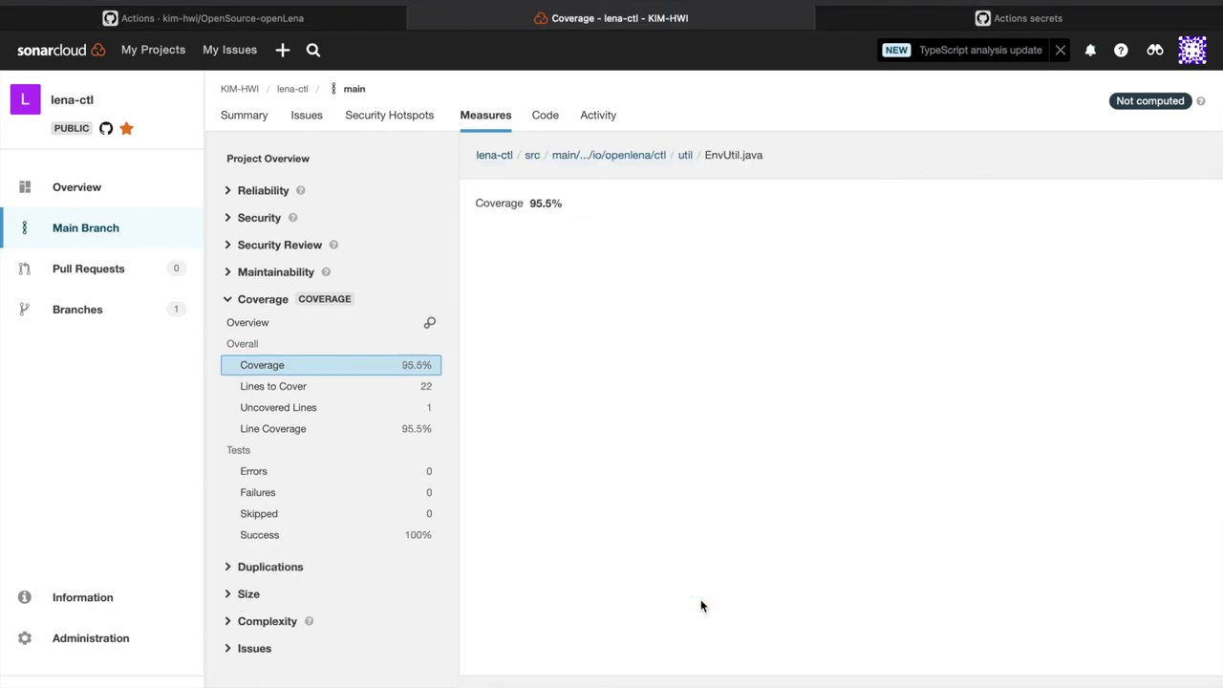
pyautogui.scroll(-3, 627, 325)
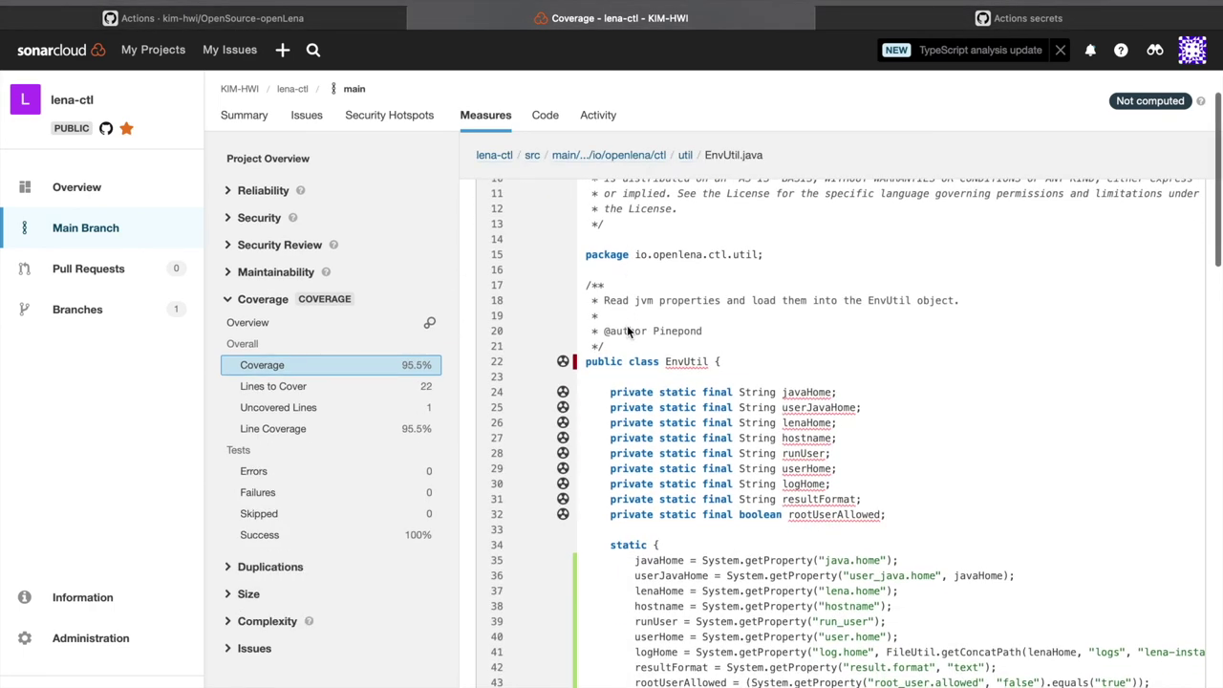
pyautogui.scroll(-6, 581, 358)
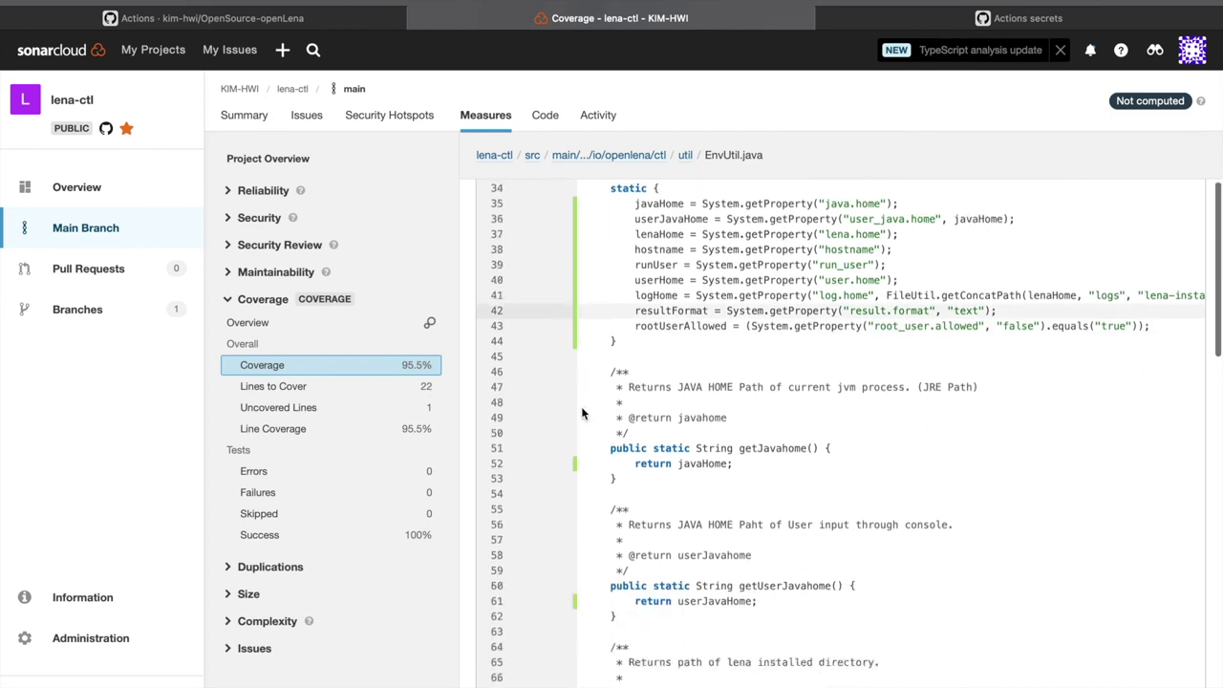
pyautogui.scroll(-3, 583, 413)
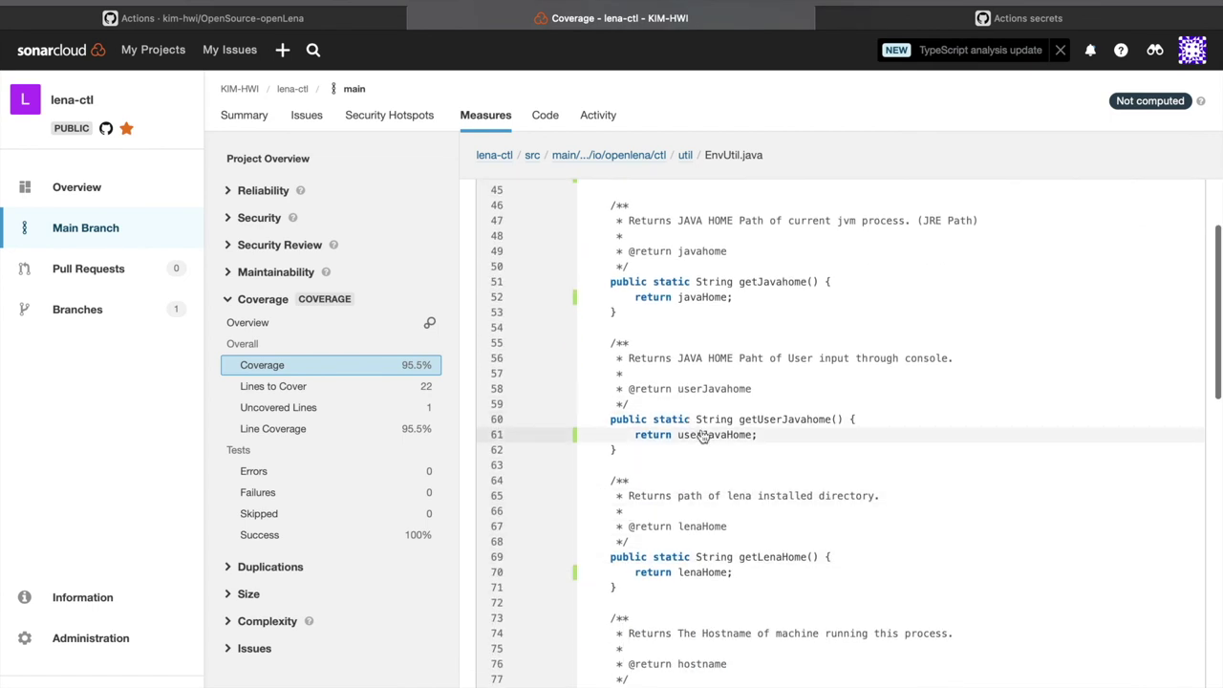
pyautogui.scroll(-2, 702, 436)
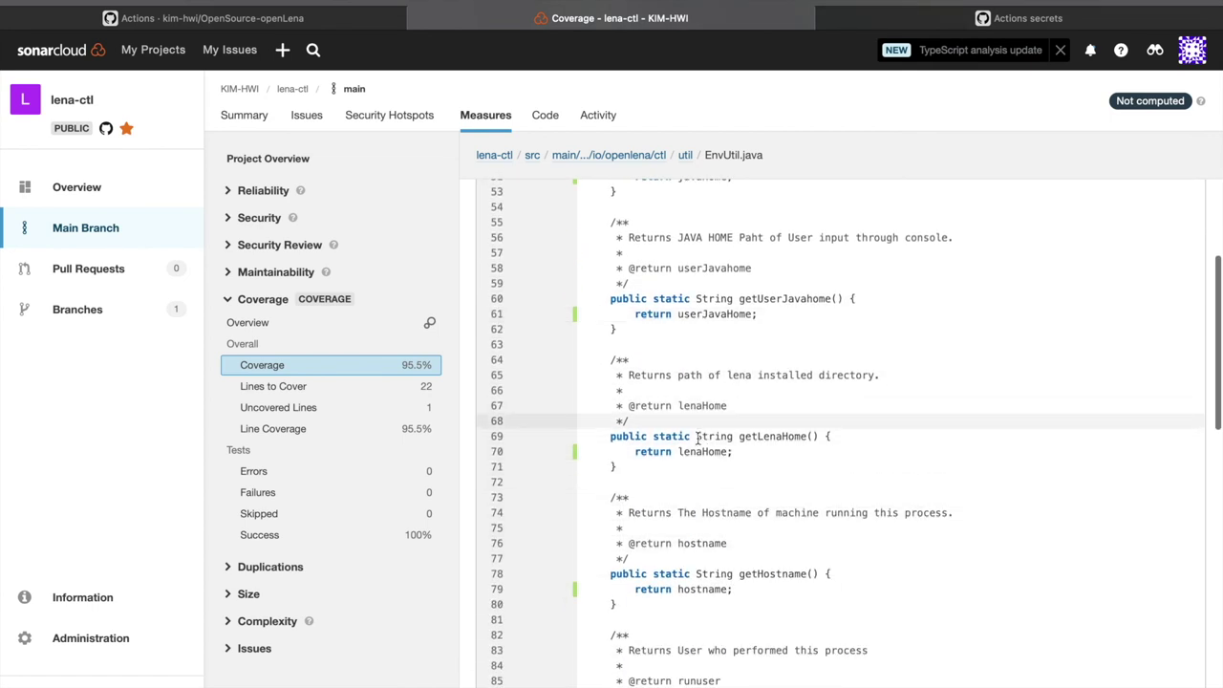
pyautogui.scroll(-3, 703, 464)
pyautogui.scroll(-3, 702, 468)
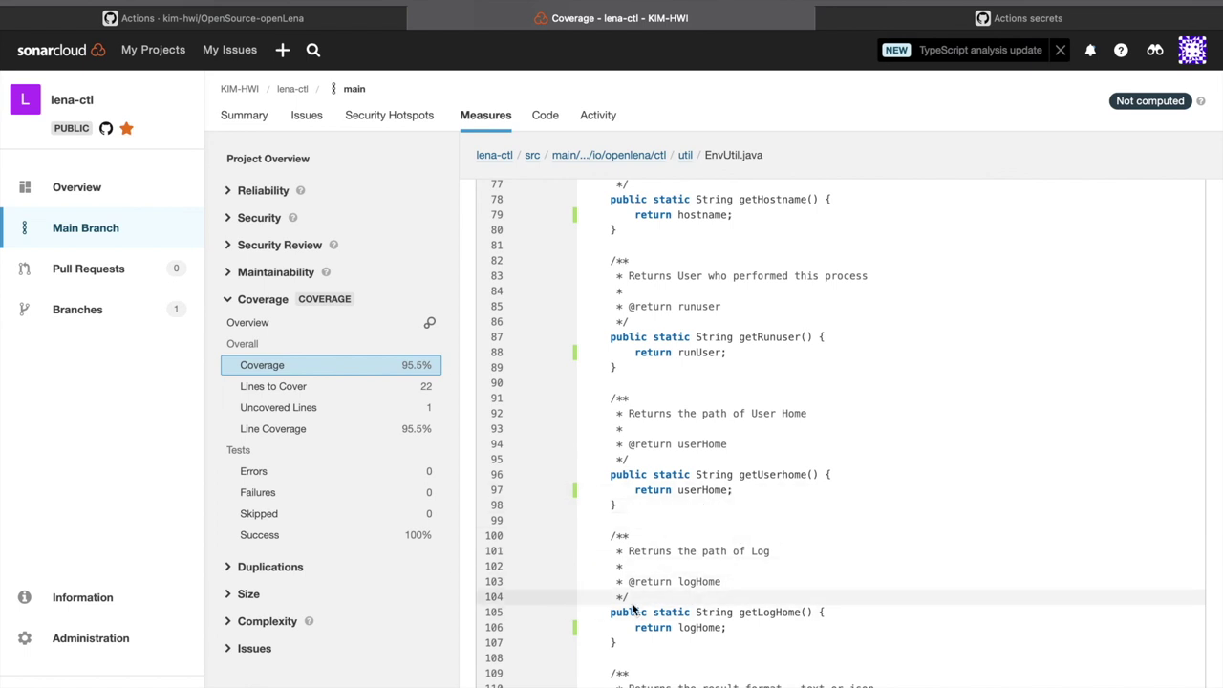
pyautogui.scroll(15, 652, 614)
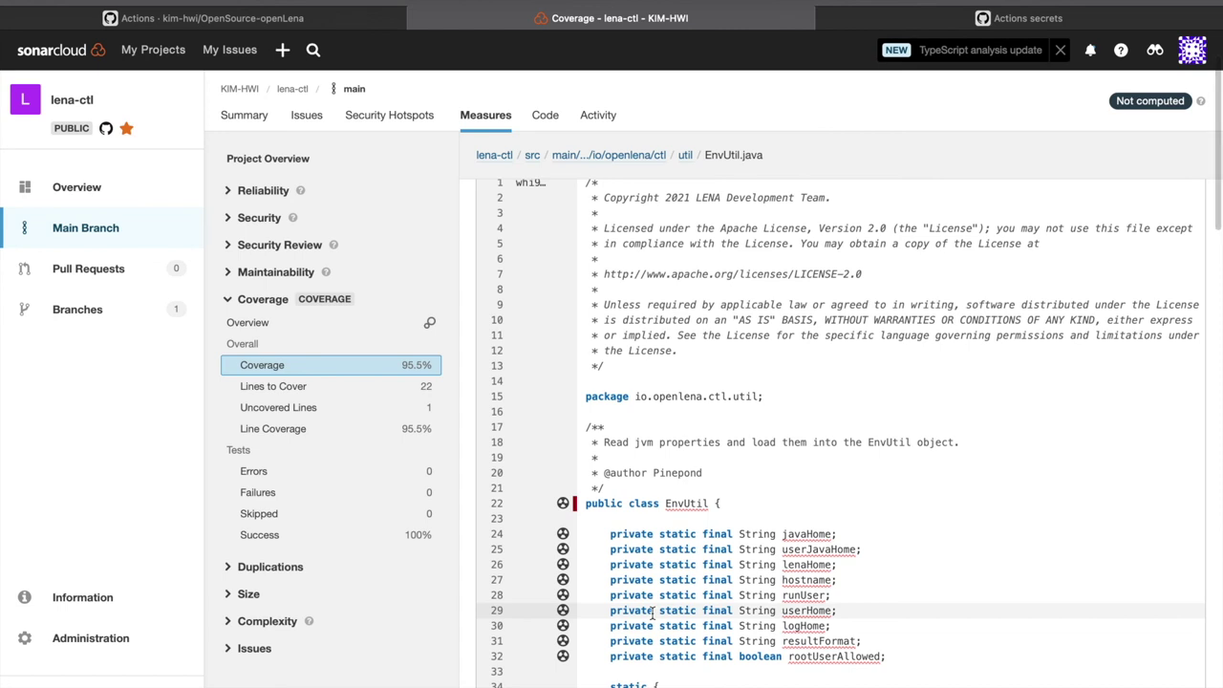
pyautogui.scroll(2, 652, 614)
pyautogui.press('Left')
# Step: Examine the covered and uncovered lines of StringUtil.java, including the coverage details of line 30, and return to the main branch summary
pyautogui.scroll(-1, 817, 422)
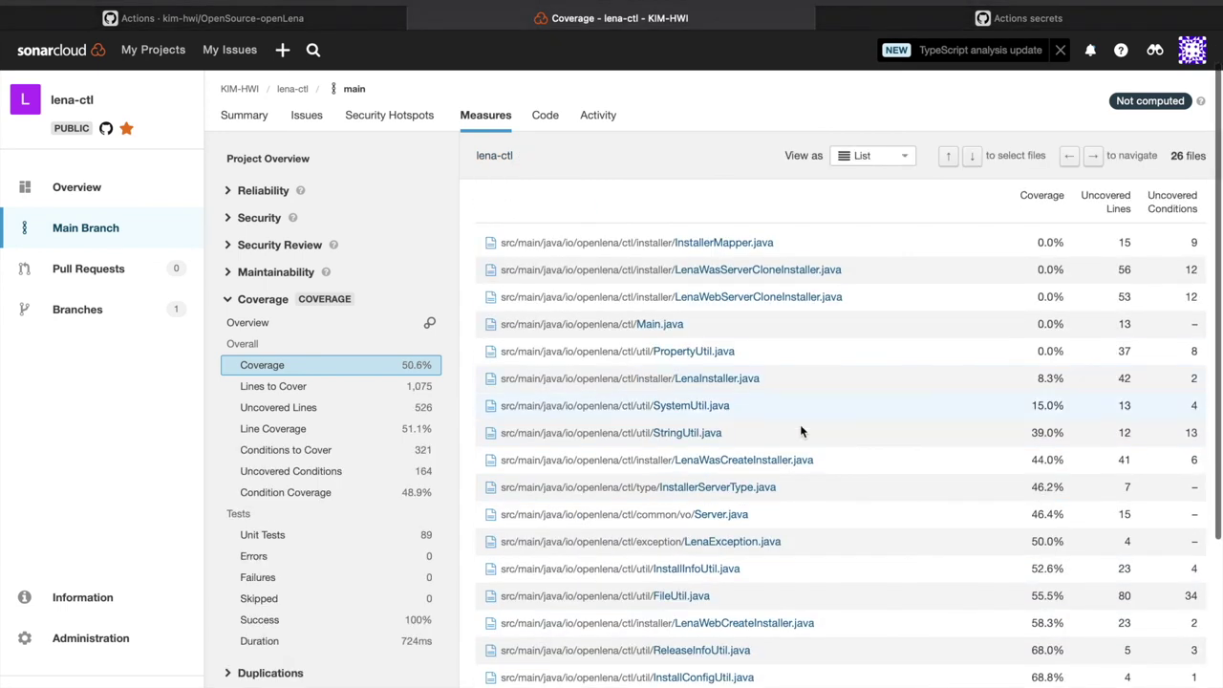
pyautogui.click(705, 434)
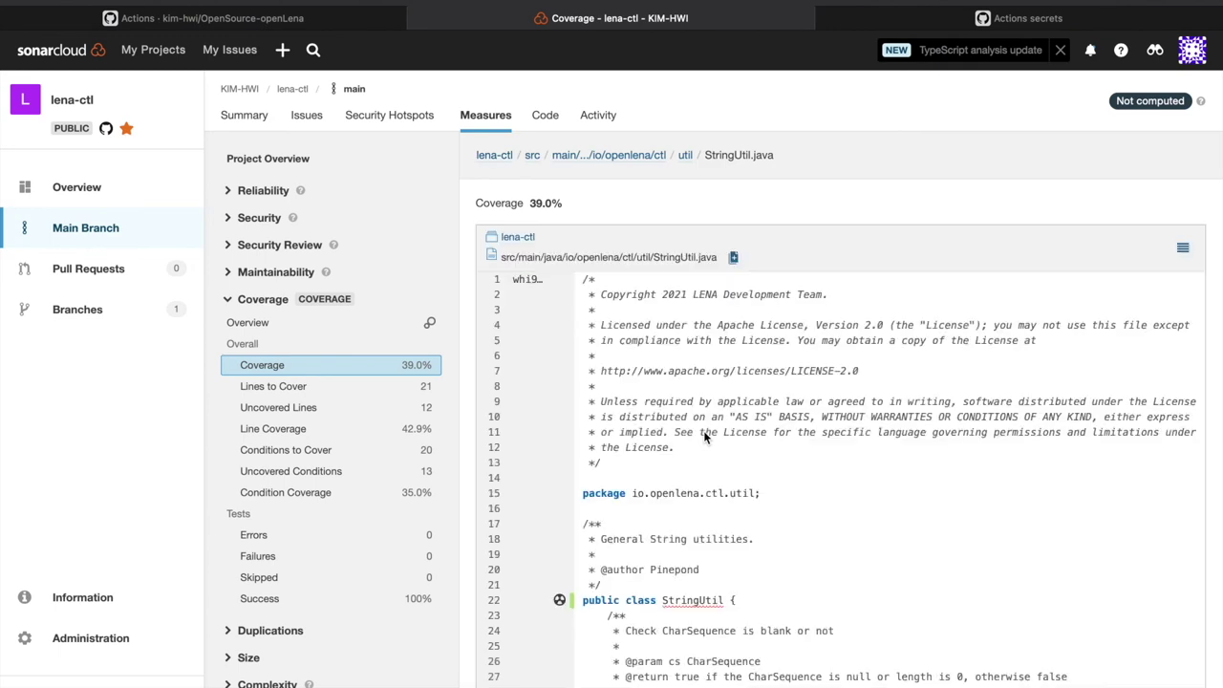
pyautogui.scroll(-5, 742, 362)
pyautogui.scroll(-10, 742, 362)
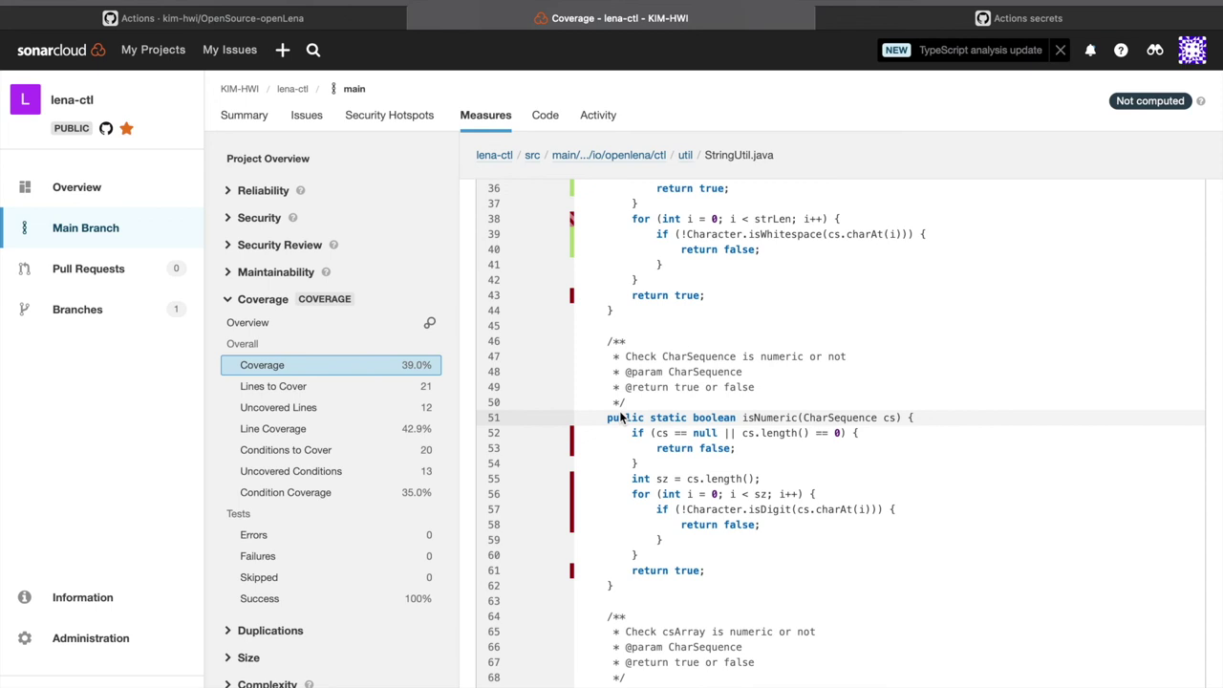
pyautogui.scroll(-5, 657, 474)
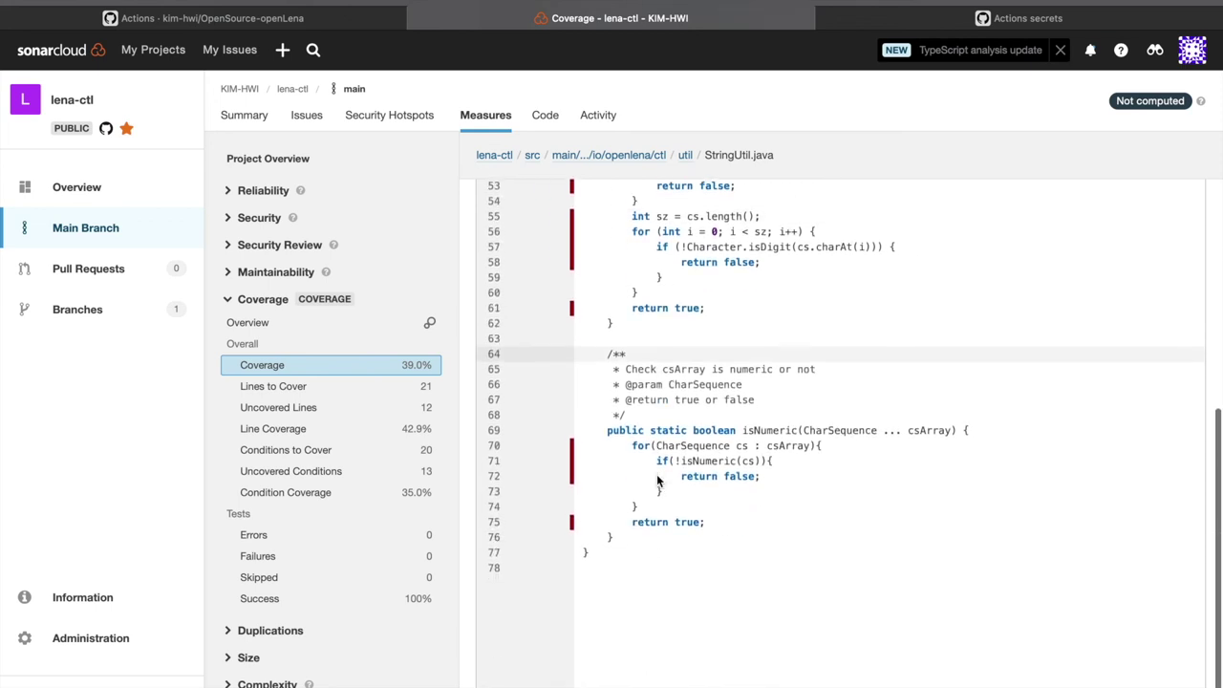
pyautogui.scroll(5, 729, 514)
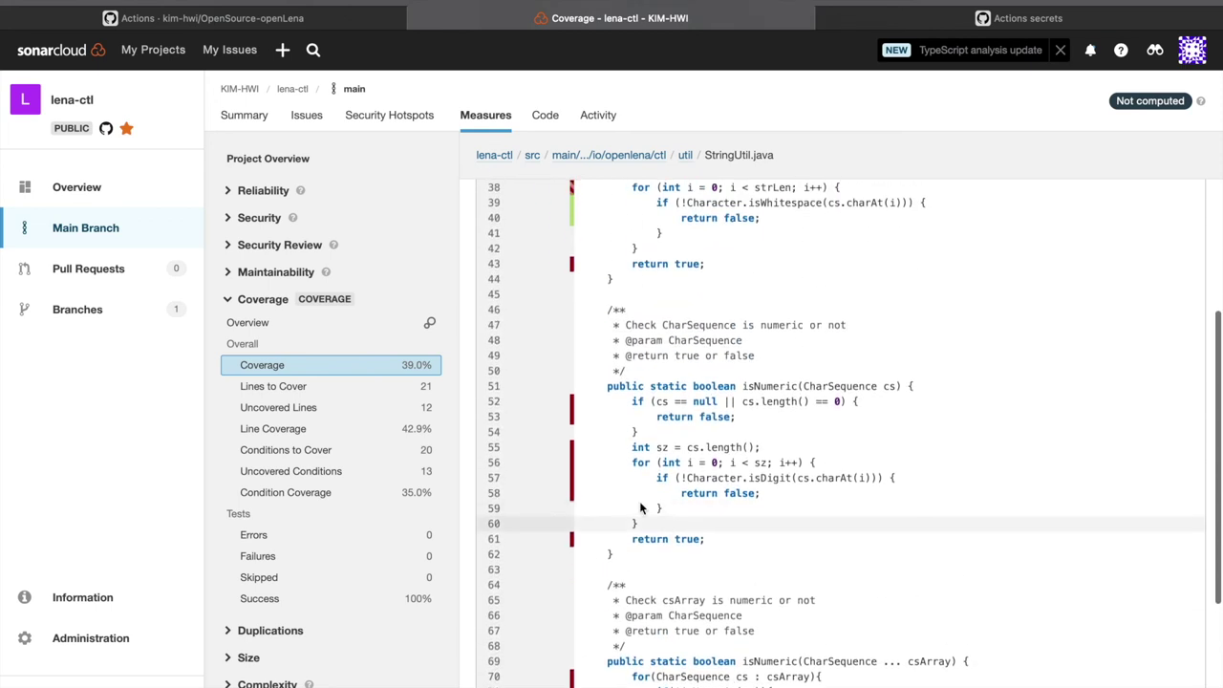
pyautogui.scroll(7, 693, 446)
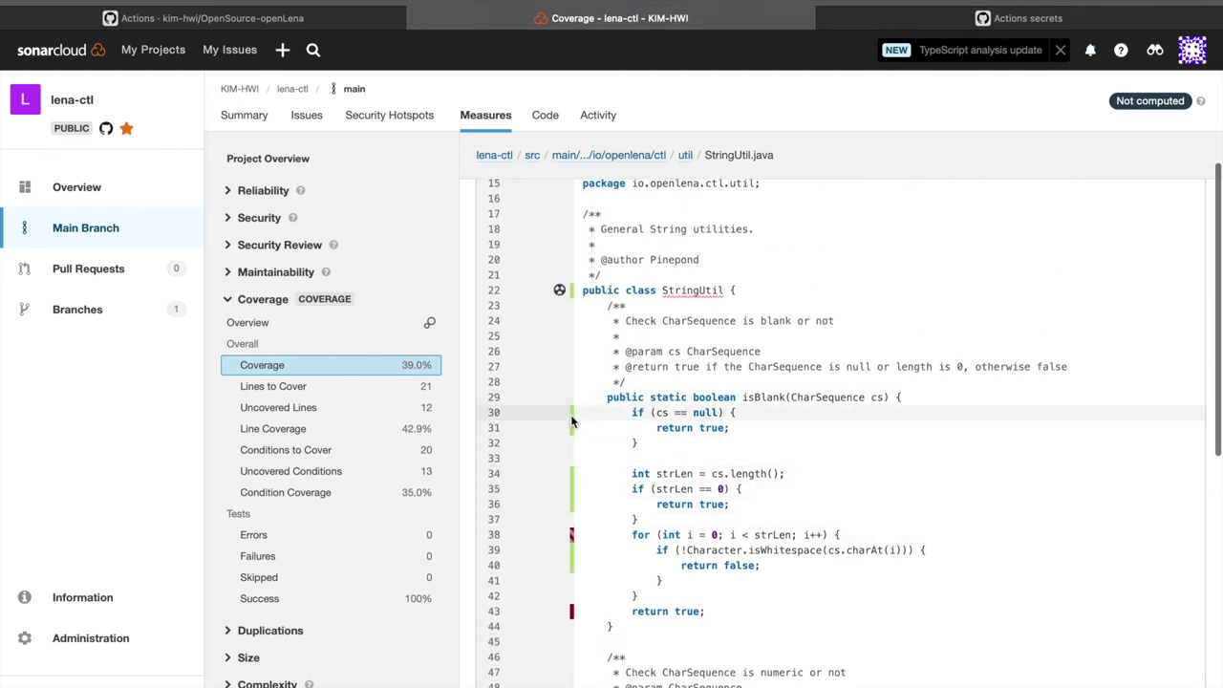
pyautogui.moveTo(571, 421)
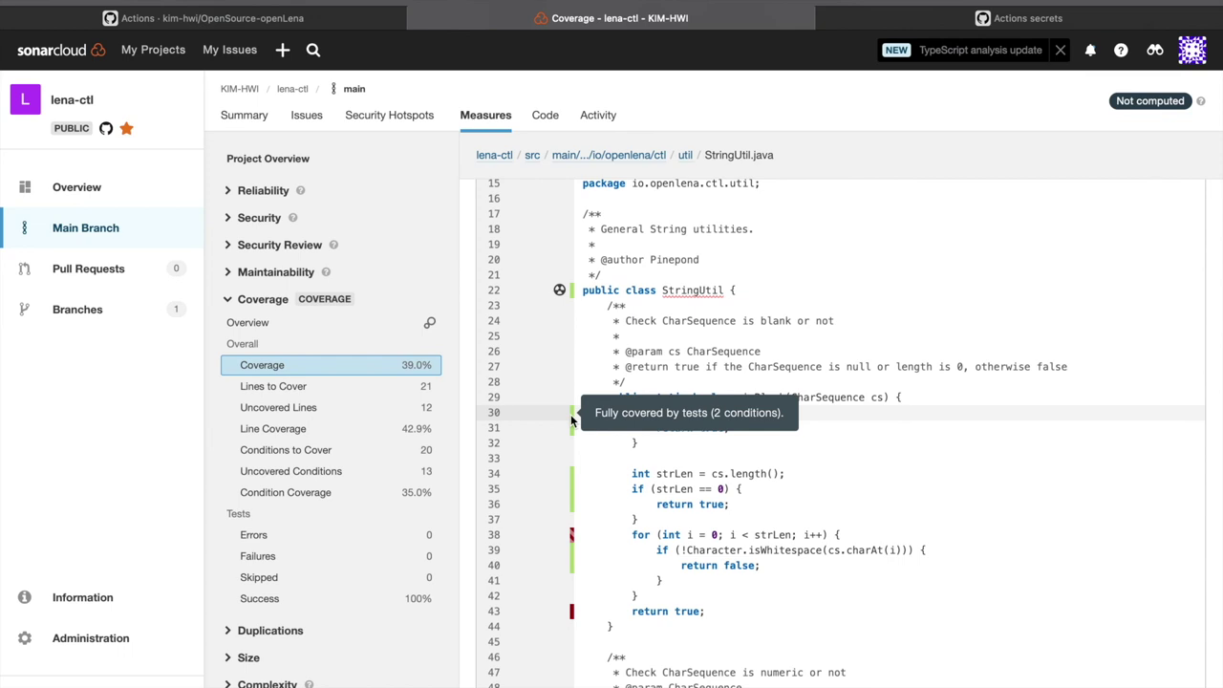
pyautogui.hotkey('alt', 'Left')
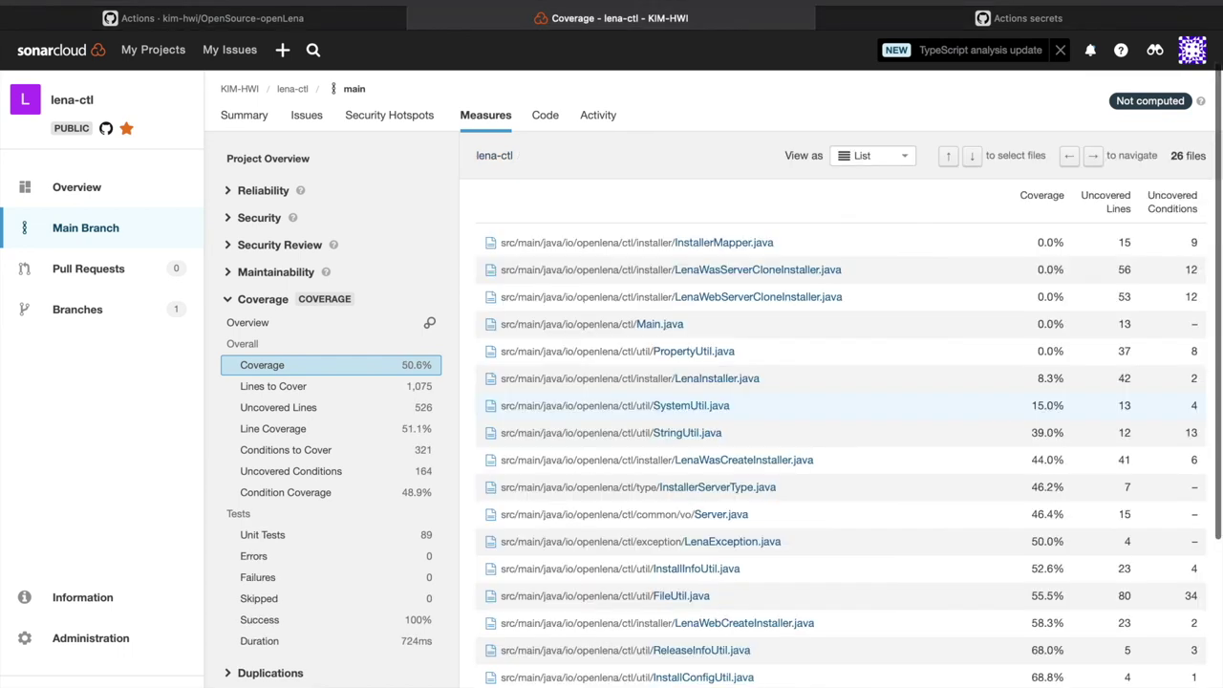
pyautogui.hotkey('alt', 'Left')
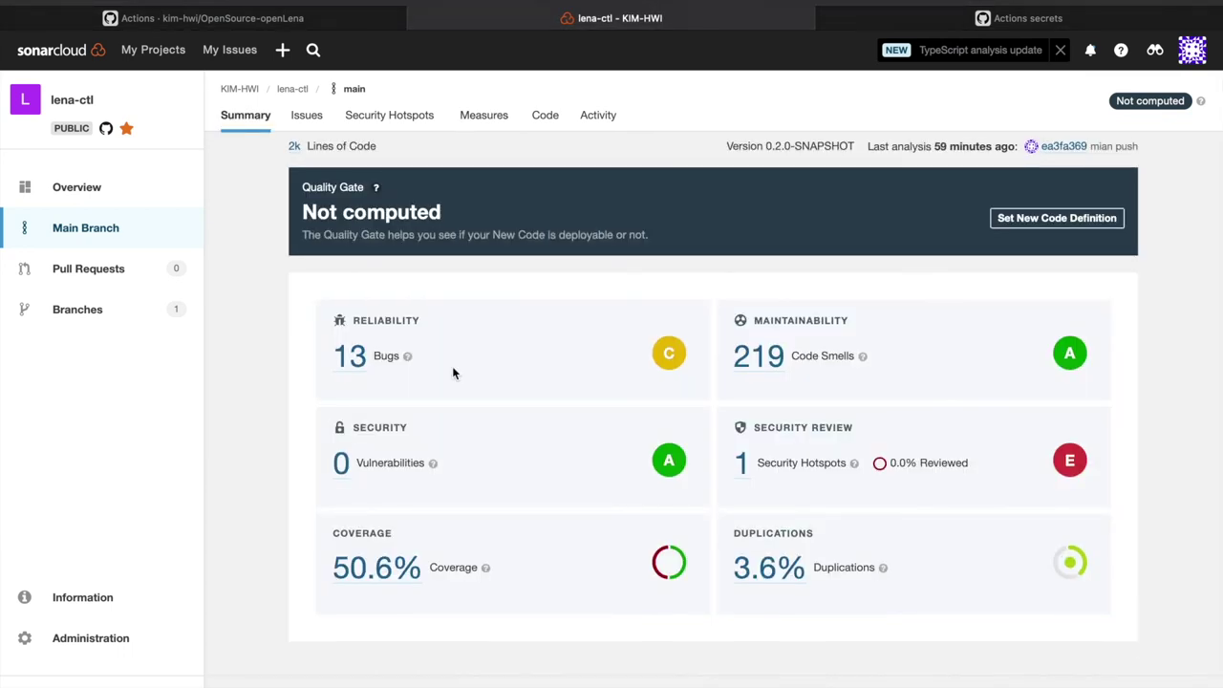